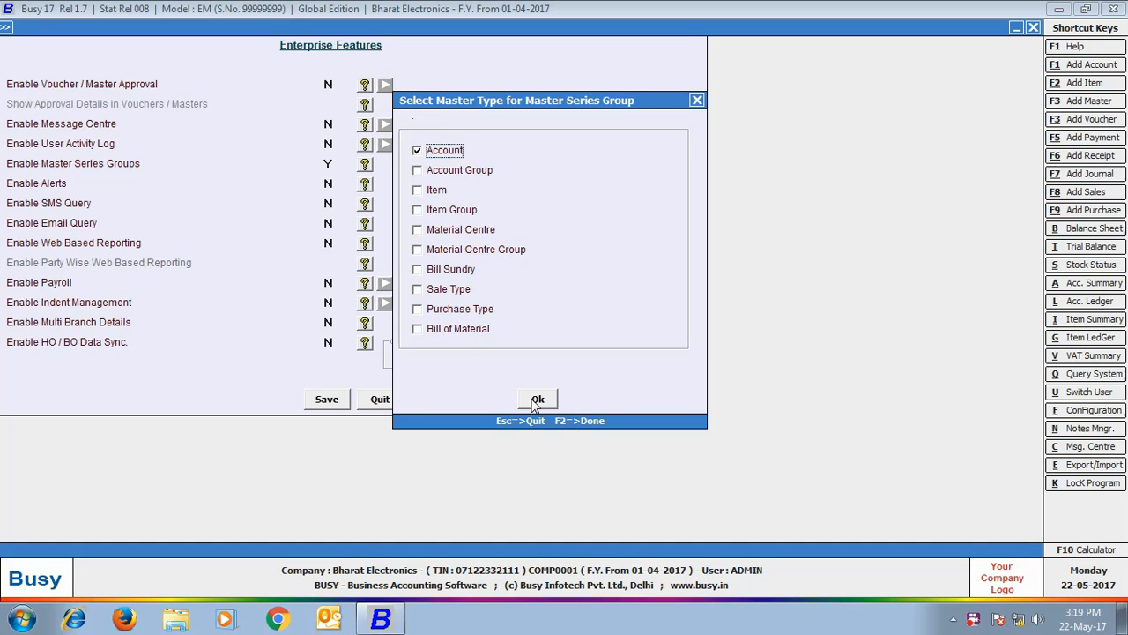
- Keep Account as the master type for series groups and save the enterprise features
{"action": "left_click", "coordinate": [533, 399]}
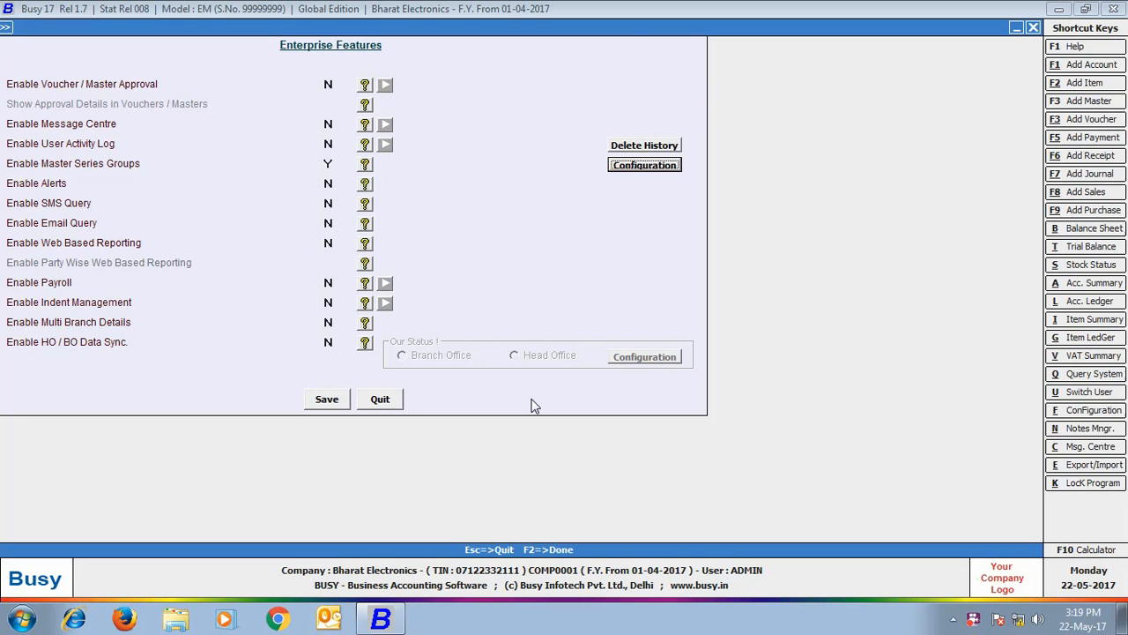
{"action": "left_click", "coordinate": [327, 399]}
{"action": "left_click", "coordinate": [84, 507]}
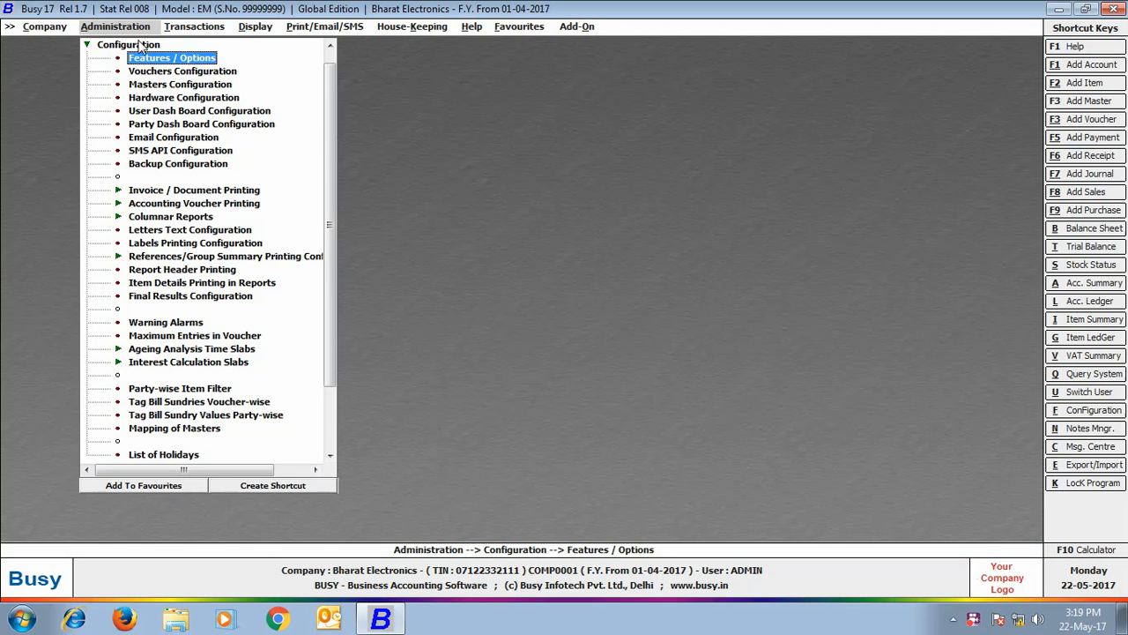
- Create a master series group named East Delhi and bring up the users to modify
{"action": "left_click", "coordinate": [139, 42]}
{"action": "left_click", "coordinate": [134, 46]}
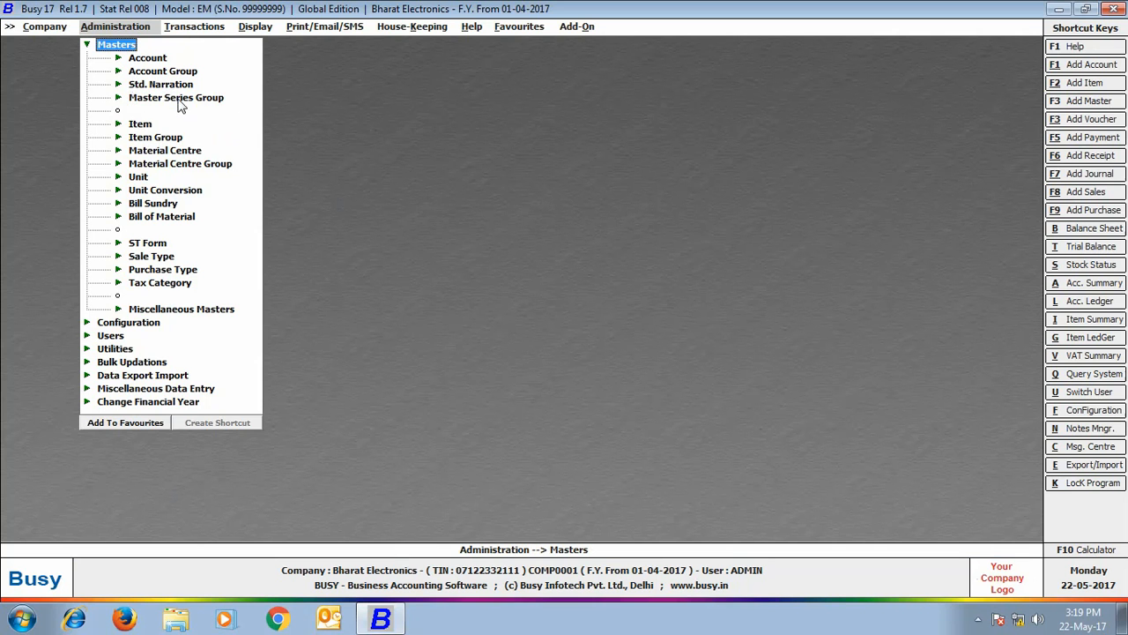
{"action": "left_click", "coordinate": [176, 98]}
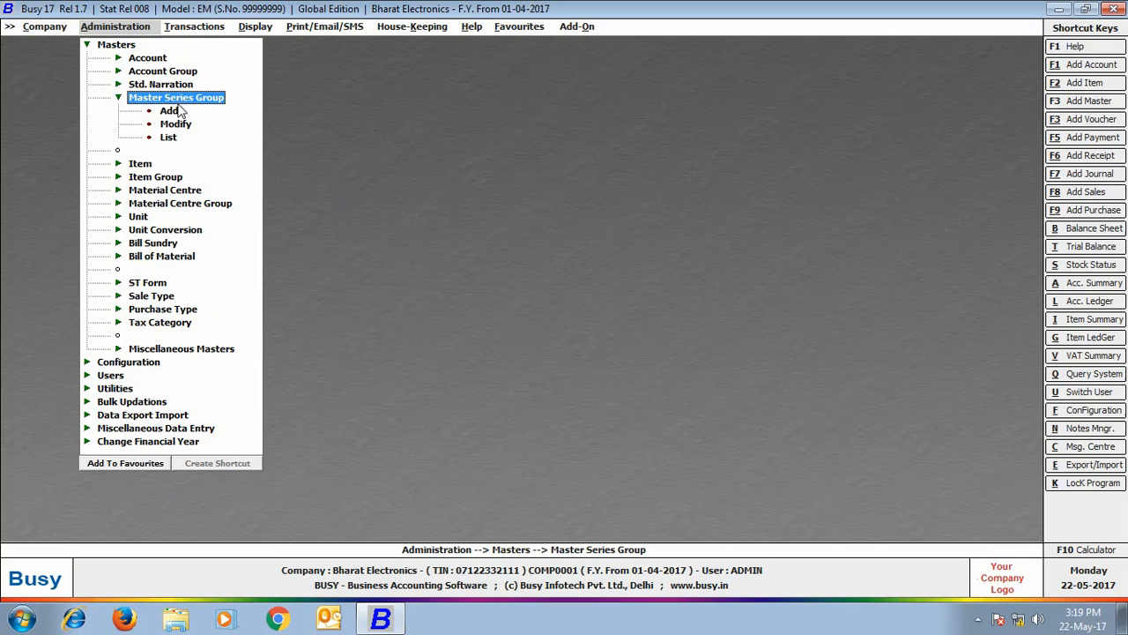
{"action": "left_click", "coordinate": [169, 112]}
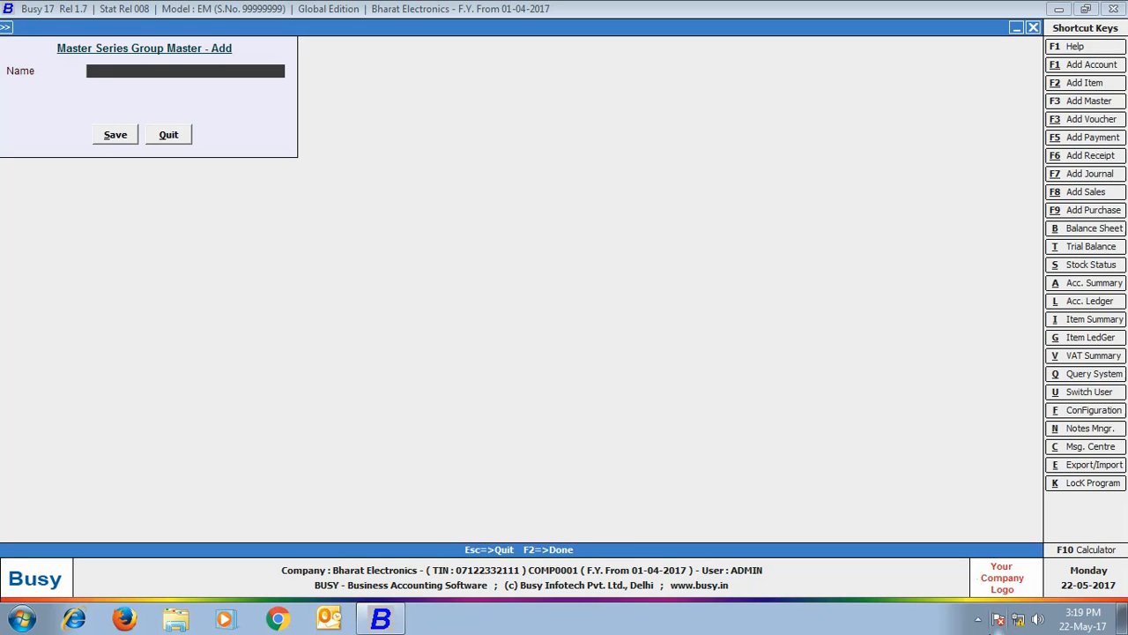
{"action": "type", "text": "East Delhi"}
{"action": "left_click", "coordinate": [115, 135]}
{"action": "left_click", "coordinate": [169, 135]}
{"action": "left_click", "coordinate": [132, 46]}
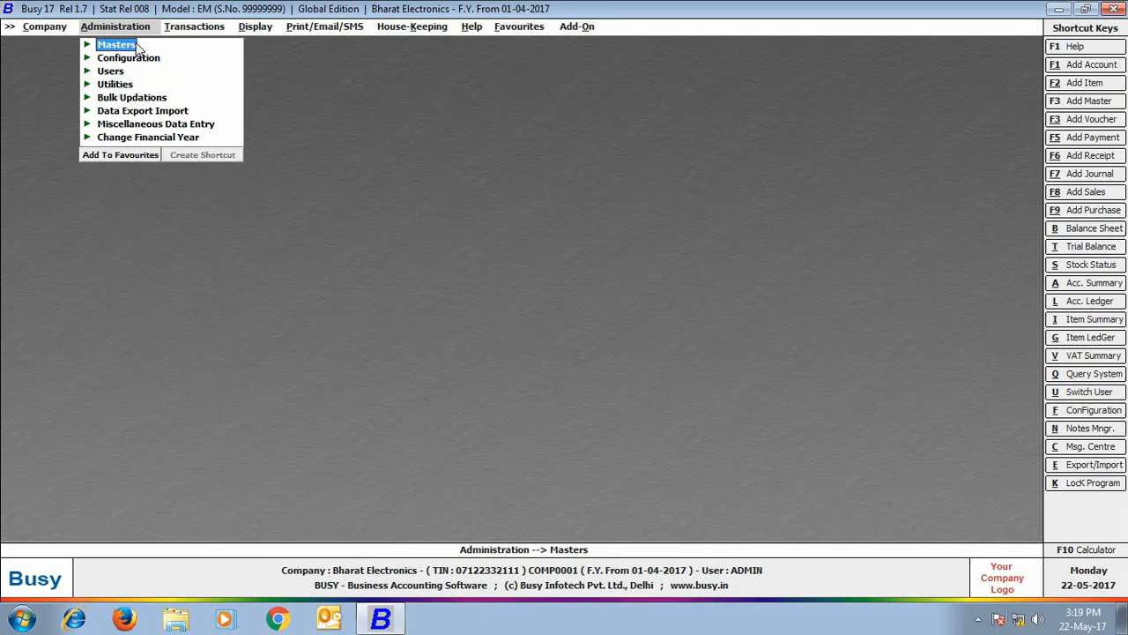
{"action": "left_click", "coordinate": [122, 72]}
- Restrict the branch user to the East Delhi master series group, leaving Disable filter at N, and save
{"action": "left_click", "coordinate": [132, 98]}
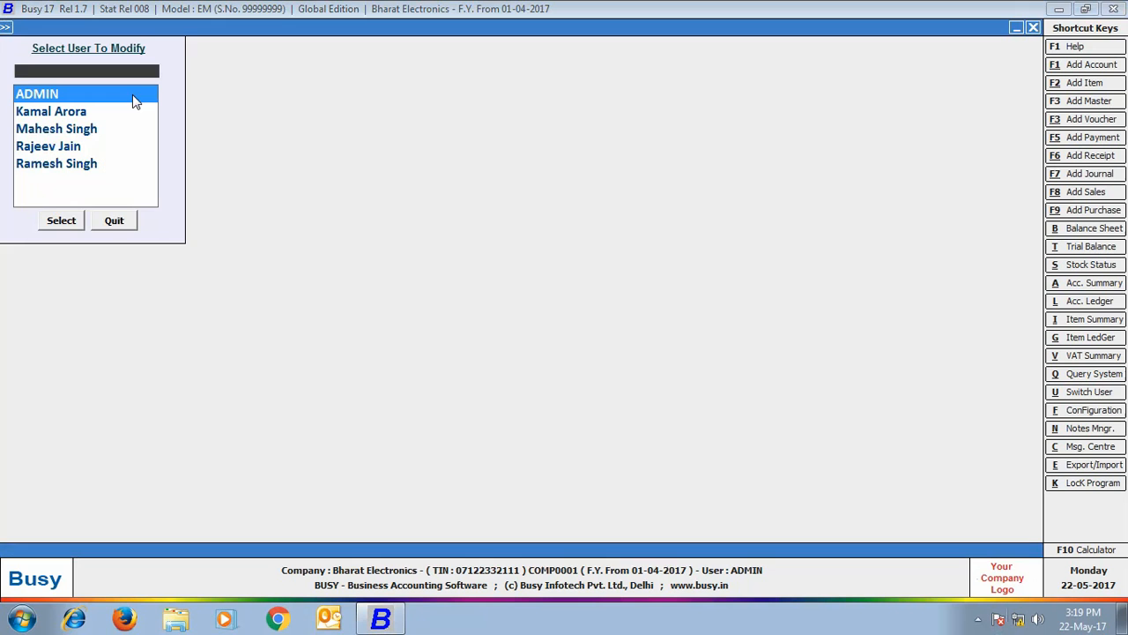
{"action": "double_click", "coordinate": [50, 111]}
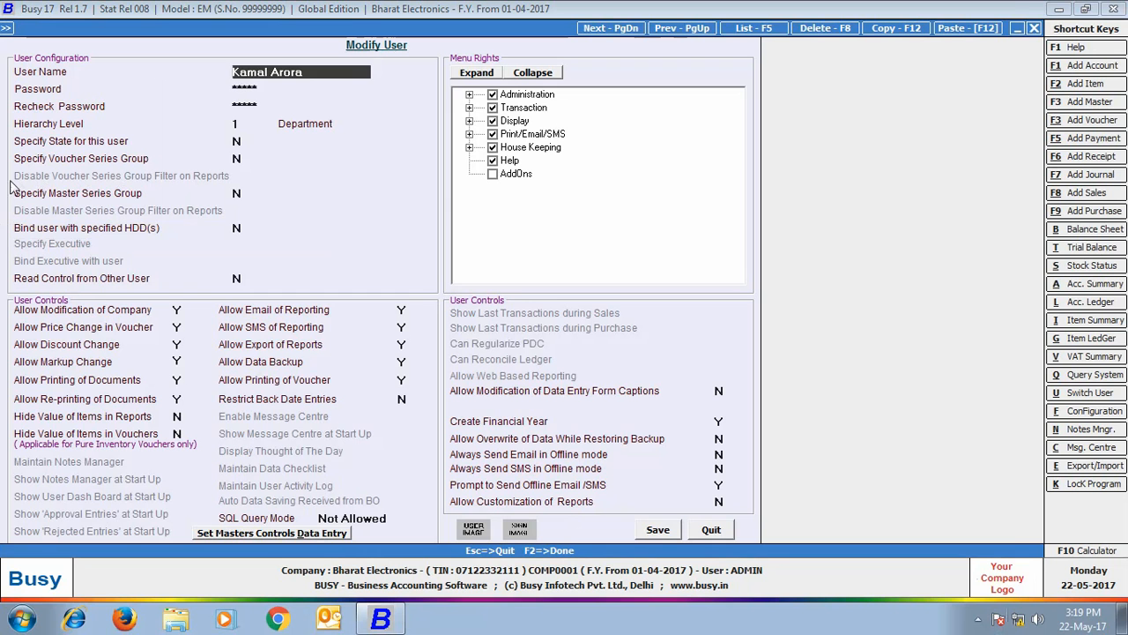
{"action": "left_click", "coordinate": [236, 193]}
{"action": "type", "text": "Y"}
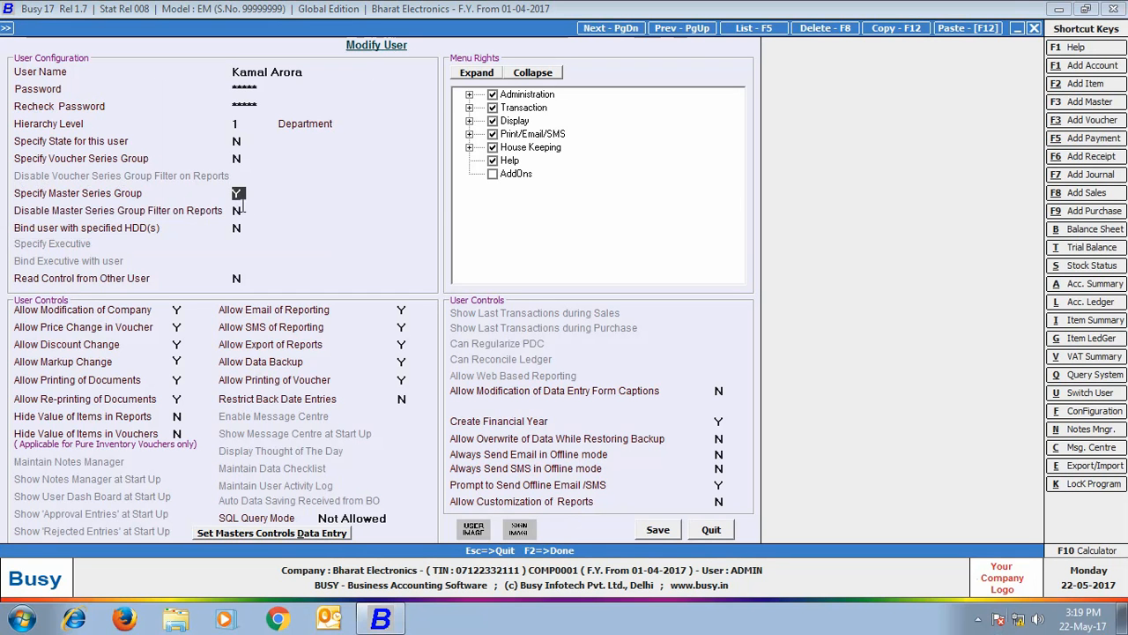
{"action": "key", "text": "Return"}
{"action": "type", "text": "e"}
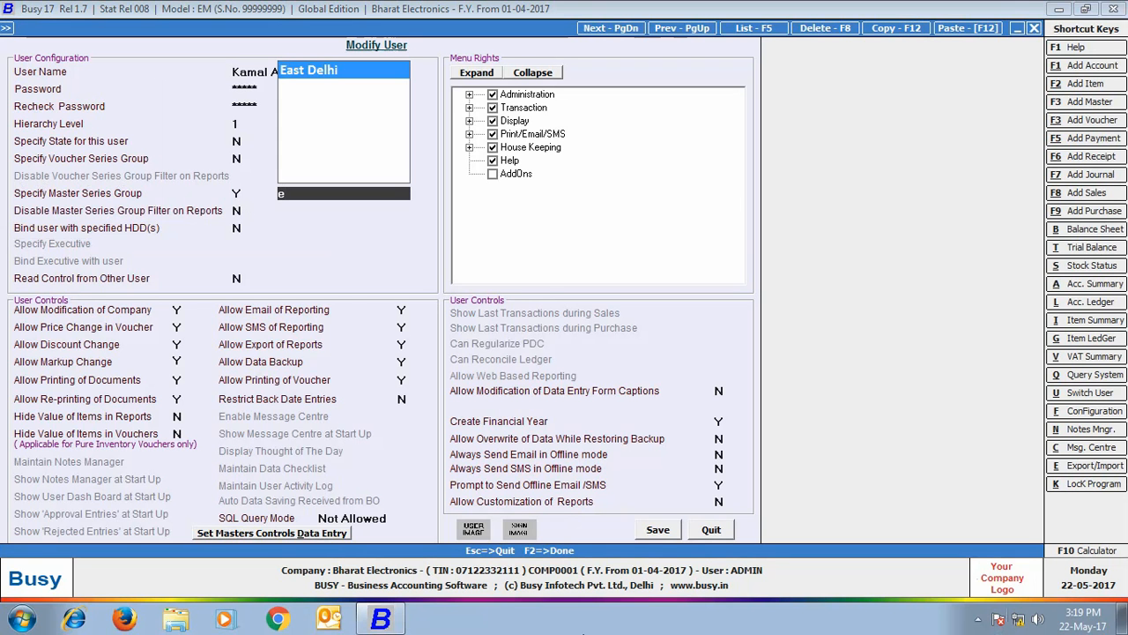
{"action": "key", "text": "Return"}
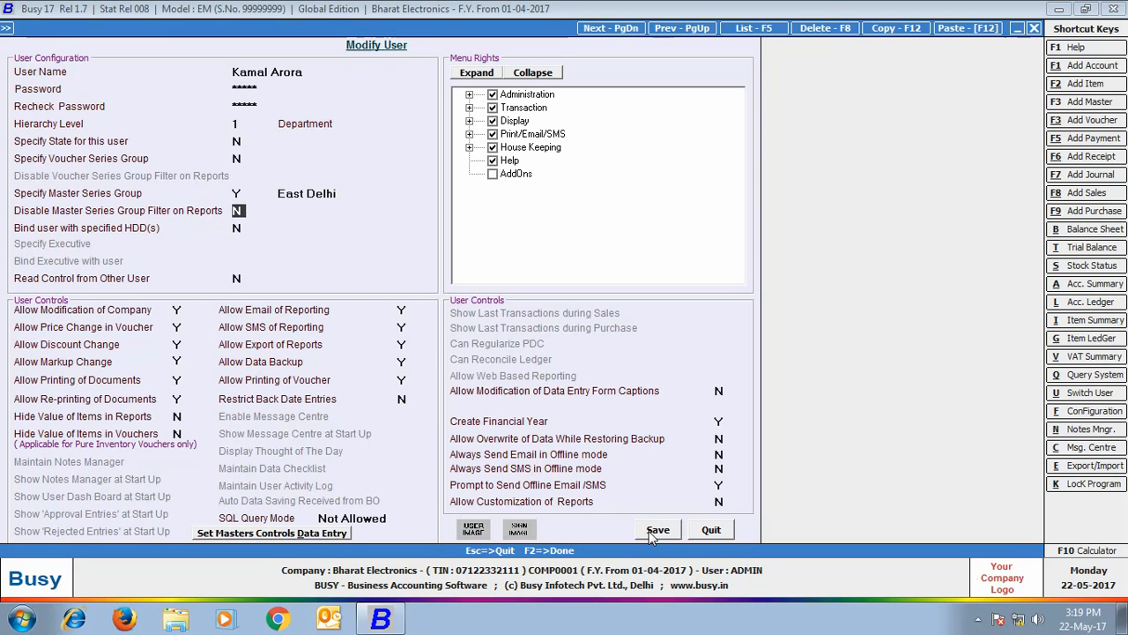
{"action": "left_click", "coordinate": [652, 532]}
- Add a new account named Deep Electronics under the Sundry Debtors group
{"action": "left_click", "coordinate": [113, 221]}
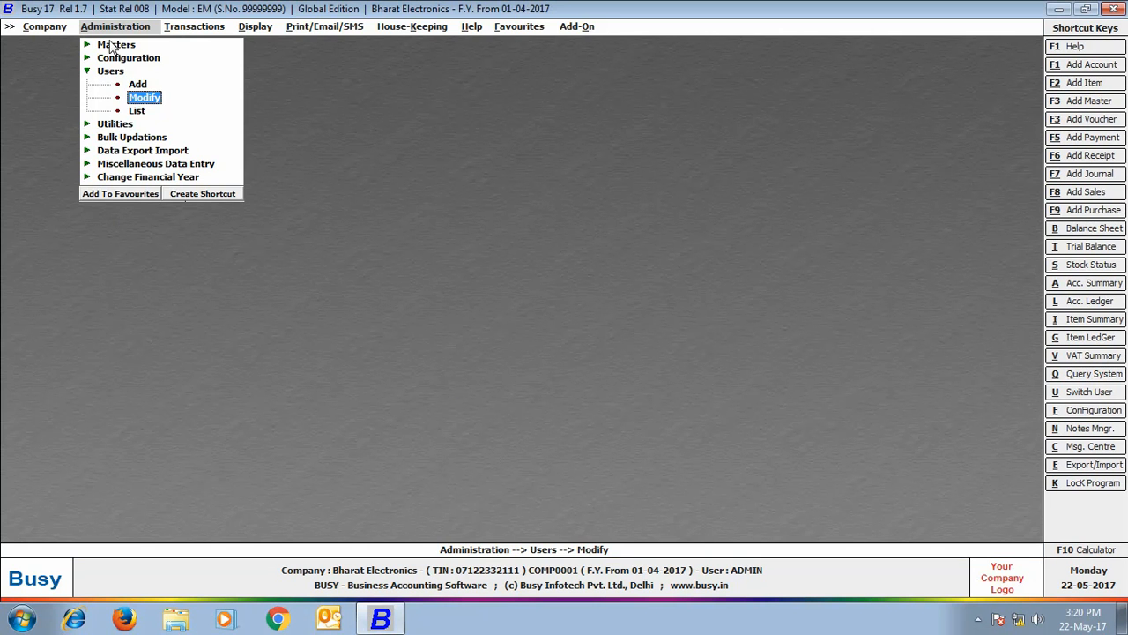
{"action": "left_click", "coordinate": [113, 46]}
{"action": "left_click", "coordinate": [138, 59]}
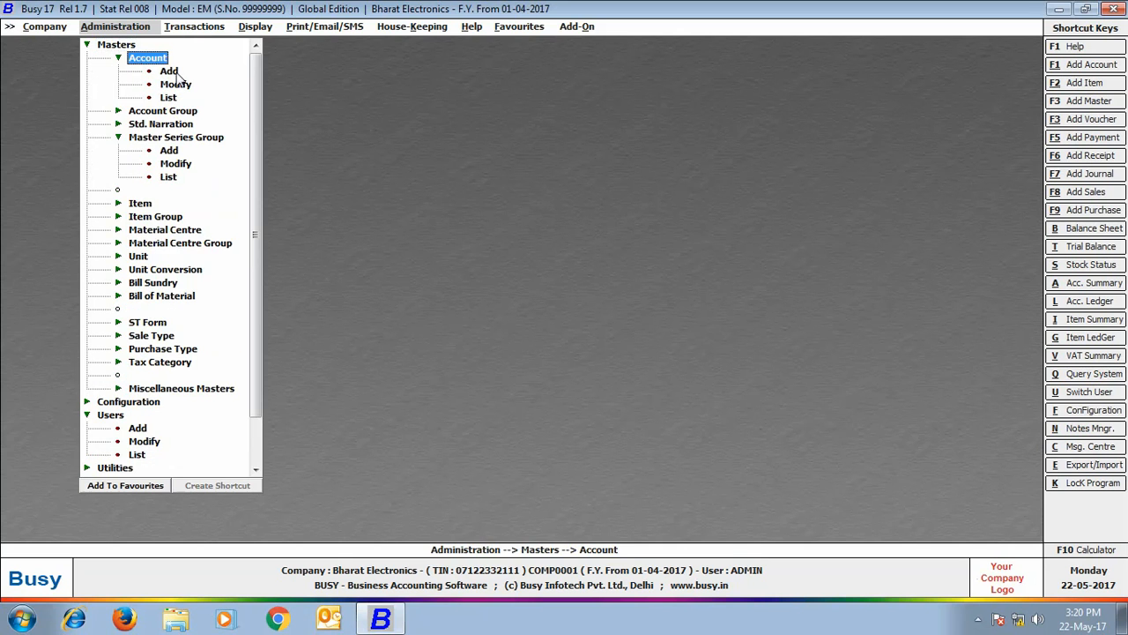
{"action": "left_click", "coordinate": [170, 71]}
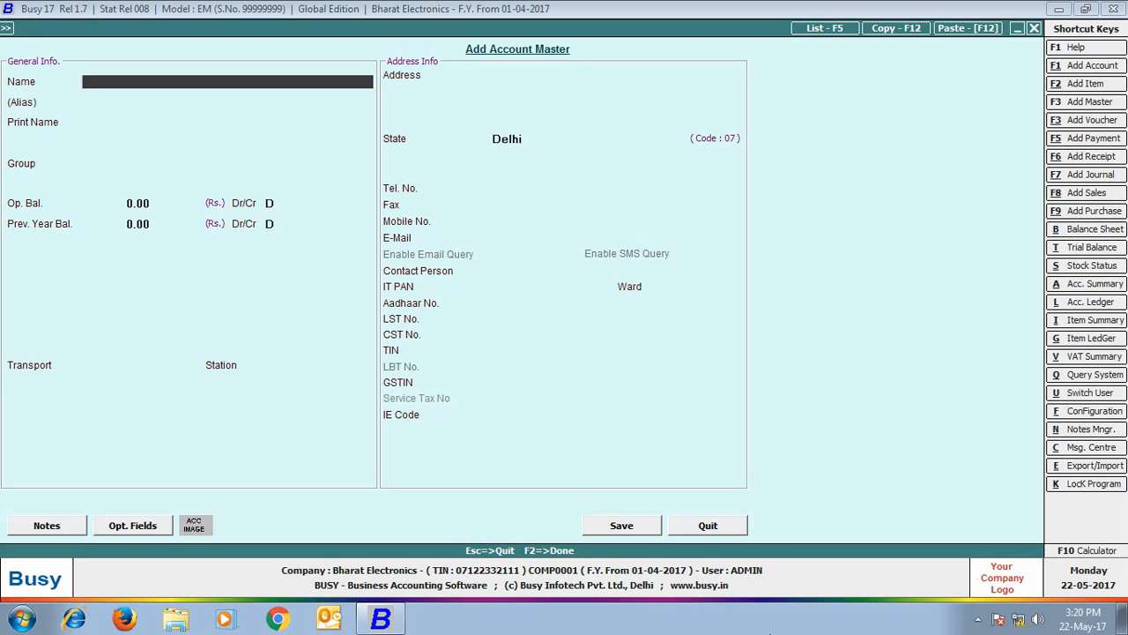
{"action": "type", "text": "Deep Electronics"}
{"action": "key", "text": "Return"}
{"action": "key", "text": "Return"}
{"action": "key", "text": "Return"}
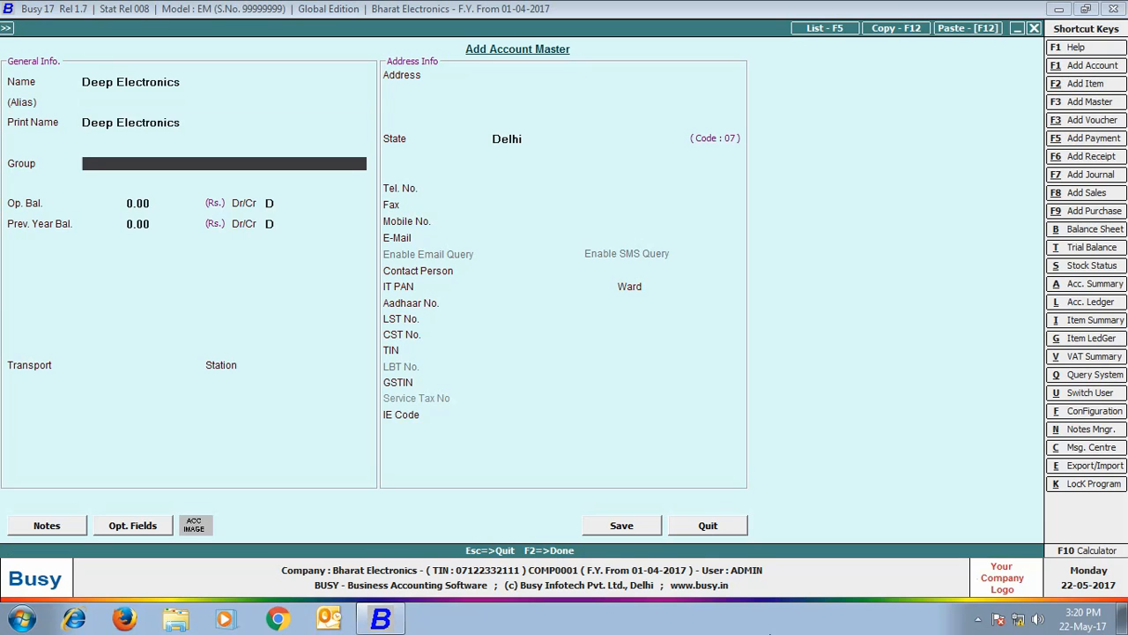
{"action": "type", "text": "de"}
{"action": "key", "text": "Down"}
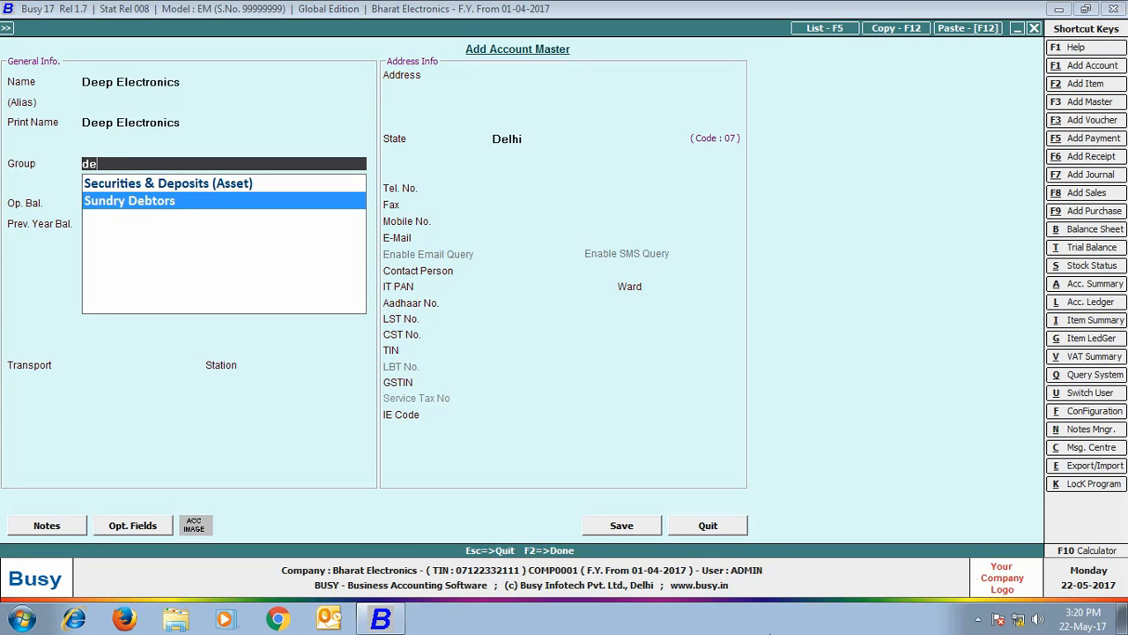
{"action": "key", "text": "Return"}
- Save Deep Electronics and tag it to the East Delhi master series group
{"action": "left_click", "coordinate": [607, 527]}
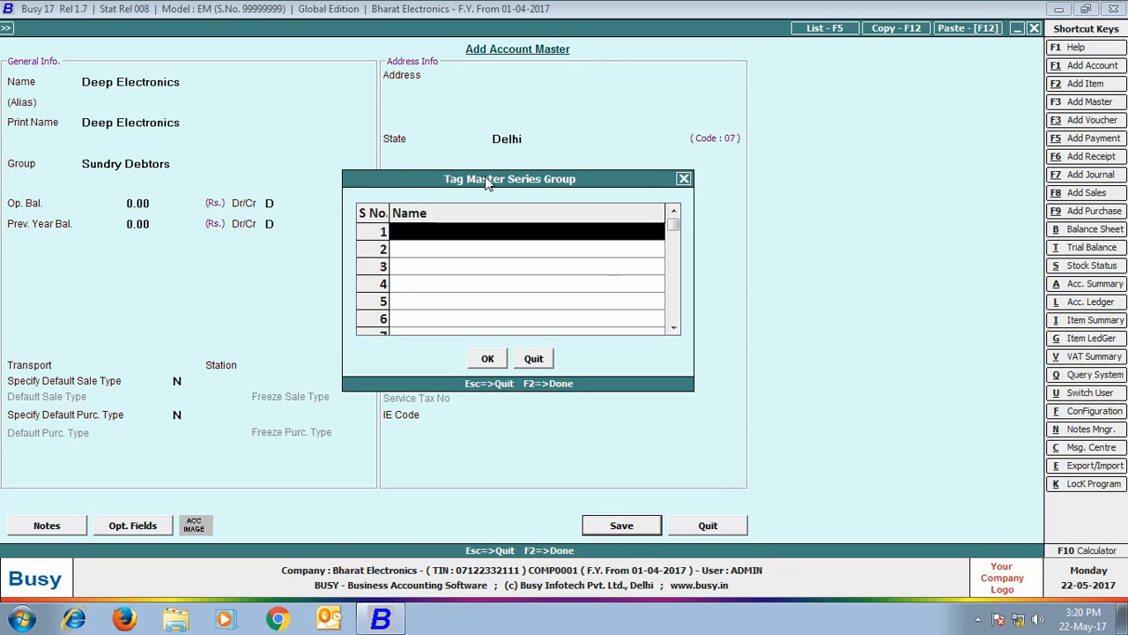
{"action": "type", "text": "e"}
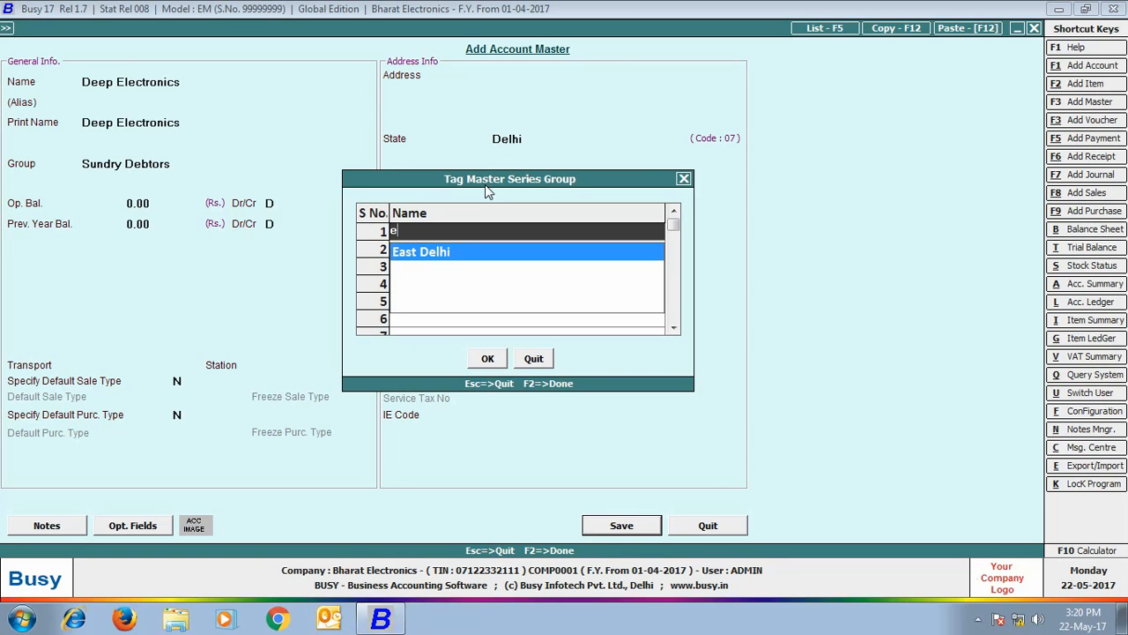
{"action": "left_click", "coordinate": [438, 264]}
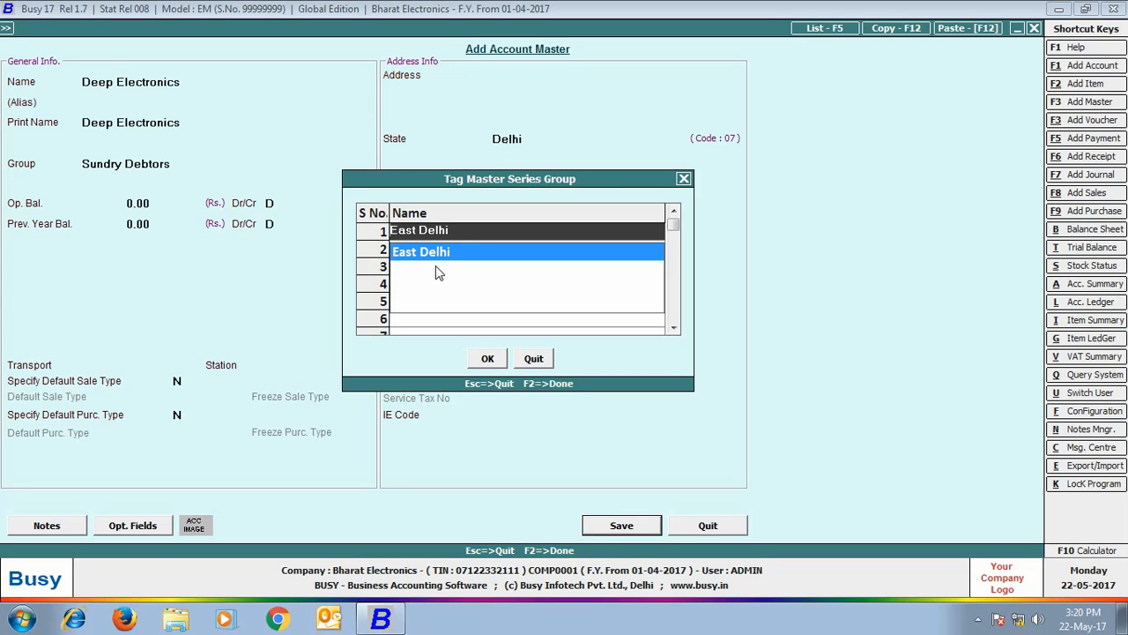
{"action": "left_click", "coordinate": [485, 359]}
- Tag the existing Electronics World account to the East Delhi series group and save it
{"action": "left_click", "coordinate": [715, 525]}
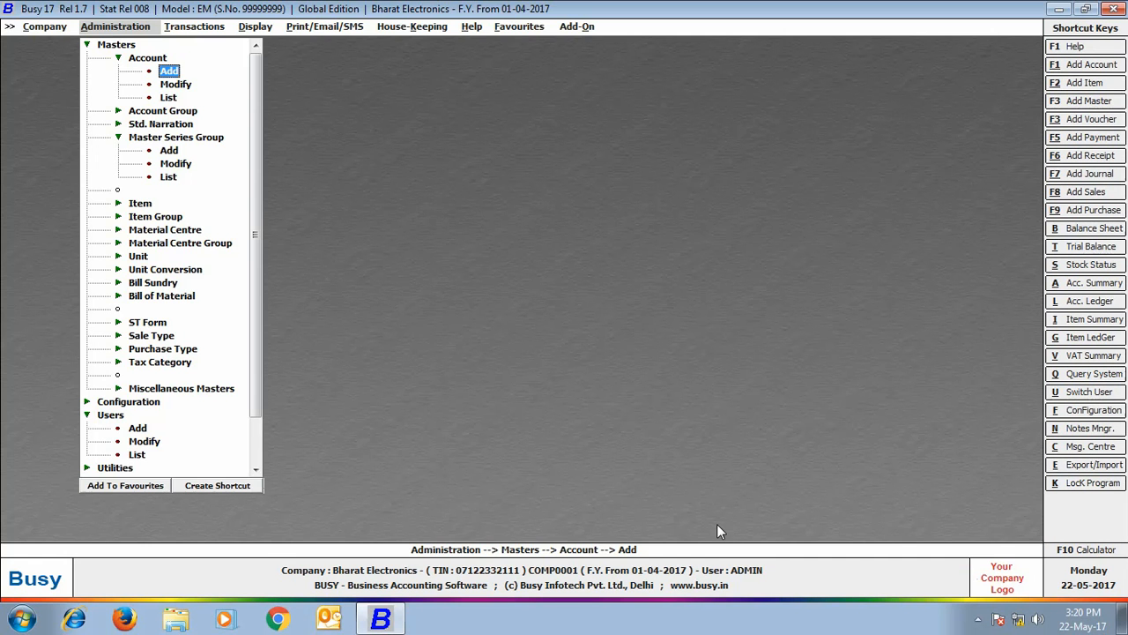
{"action": "left_click", "coordinate": [175, 85]}
{"action": "type", "text": "ele"}
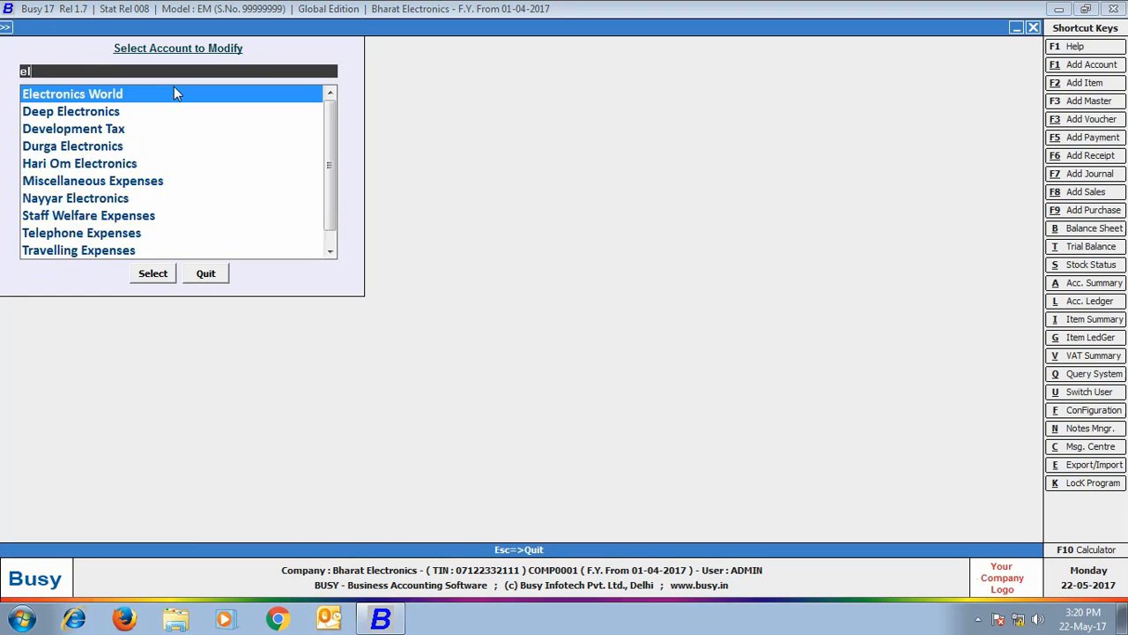
{"action": "left_click", "coordinate": [136, 93]}
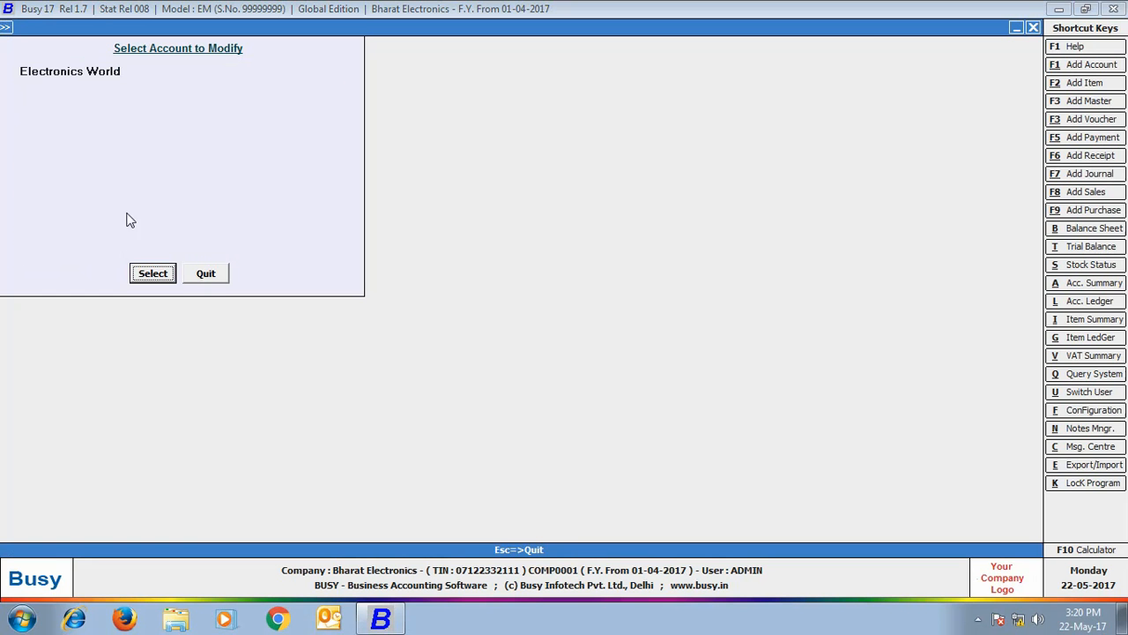
{"action": "left_click", "coordinate": [146, 275]}
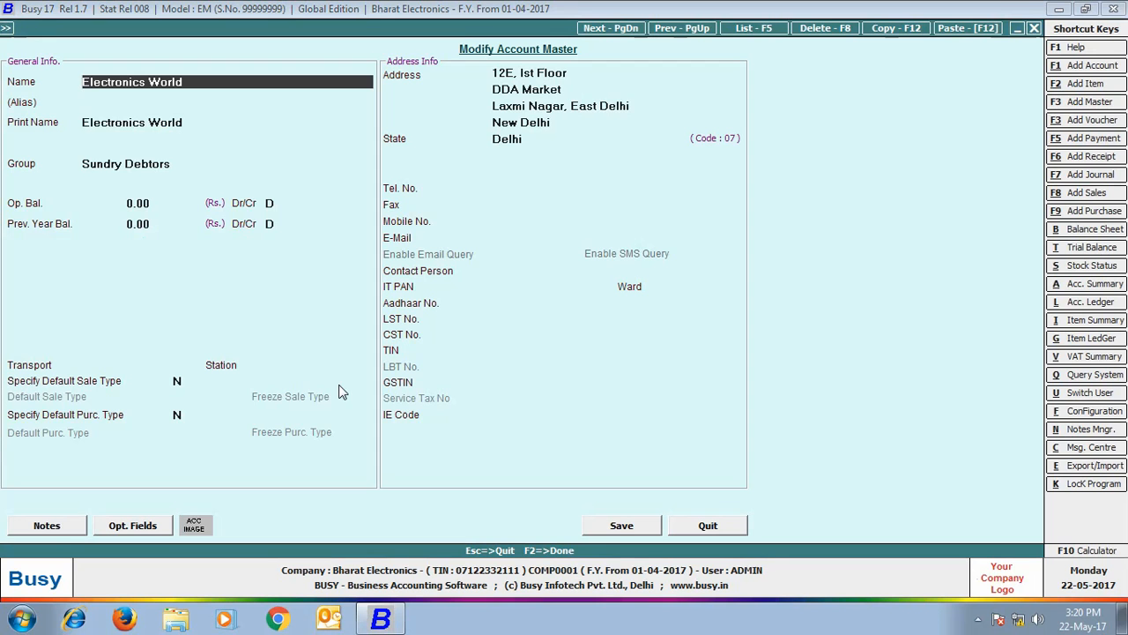
{"action": "left_click", "coordinate": [618, 534]}
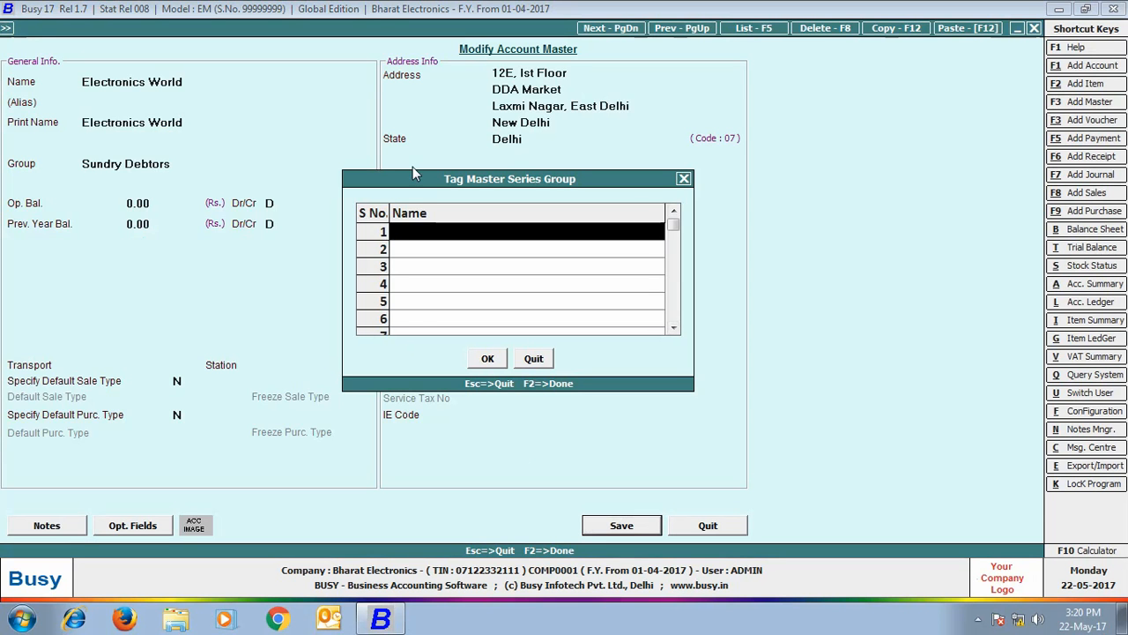
{"action": "type", "text": "e"}
{"action": "left_click", "coordinate": [411, 253]}
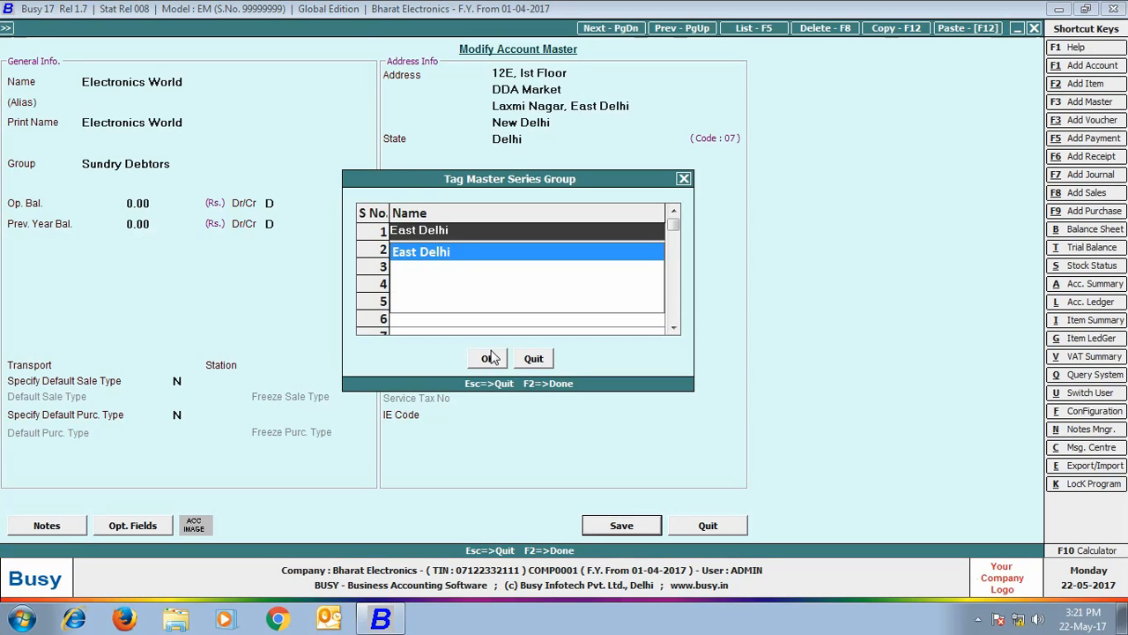
{"action": "left_click", "coordinate": [491, 357]}
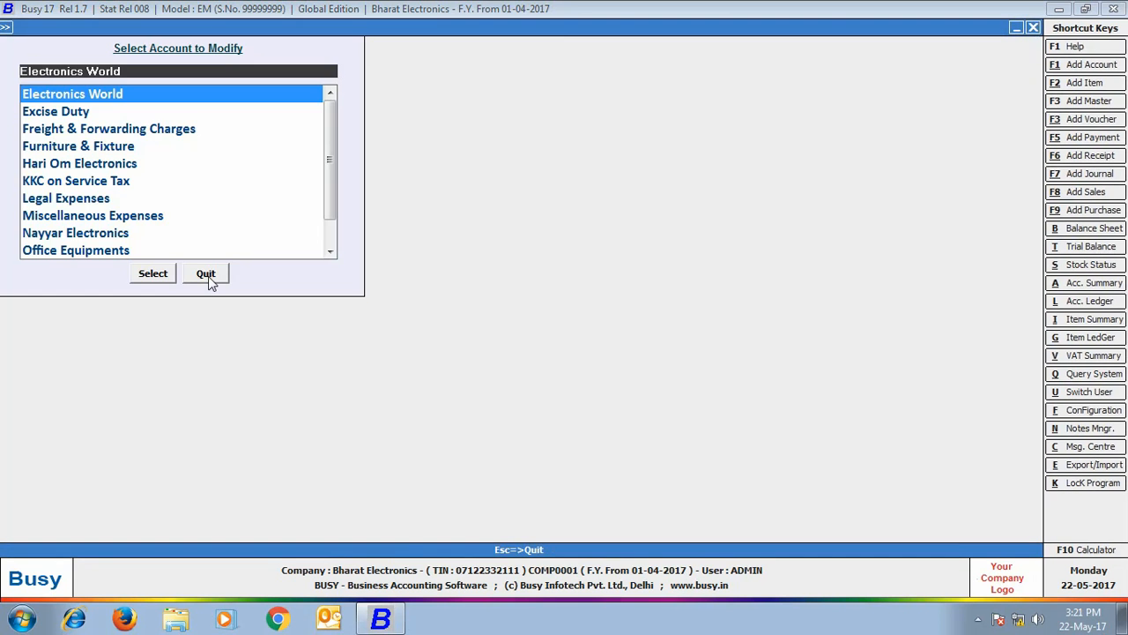
{"action": "left_click", "coordinate": [208, 274]}
{"action": "left_click", "coordinate": [192, 33]}
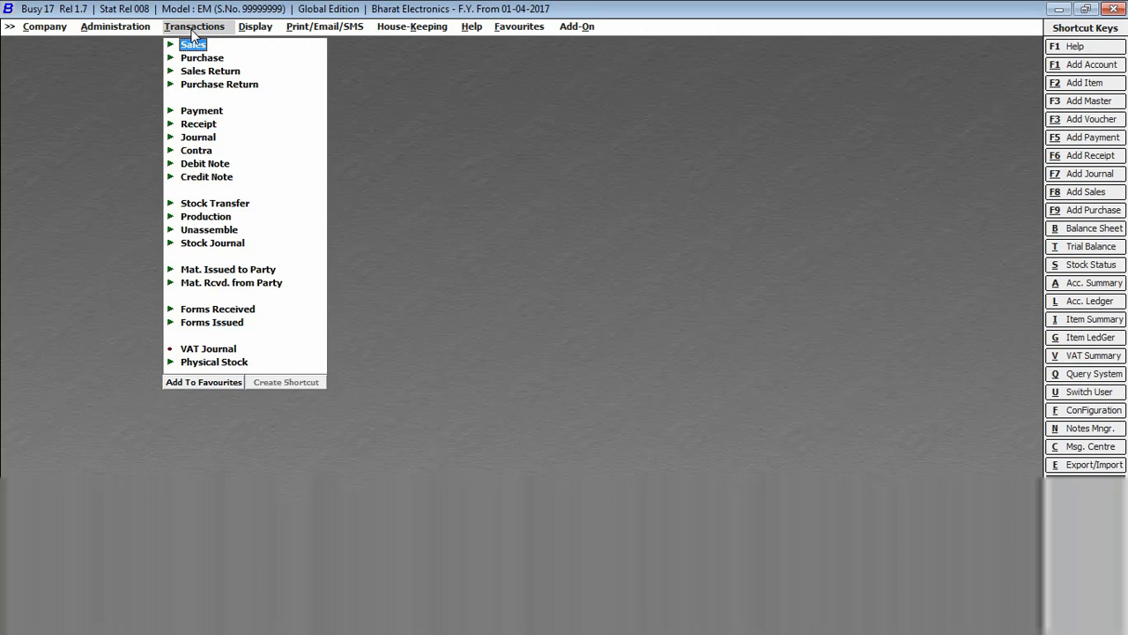
- Start a Main-series sales voucher, then abandon it without saving
{"action": "left_click", "coordinate": [190, 45]}
{"action": "left_click", "coordinate": [217, 60]}
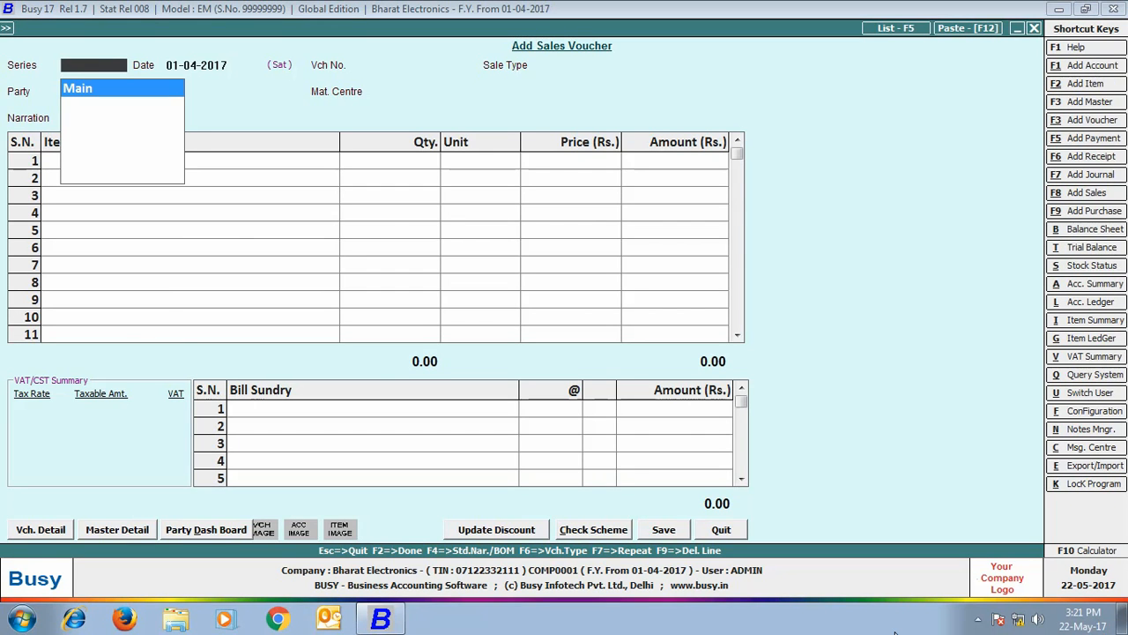
{"action": "key", "text": "Return"}
{"action": "key", "text": "Return"}
{"action": "key", "text": "Return"}
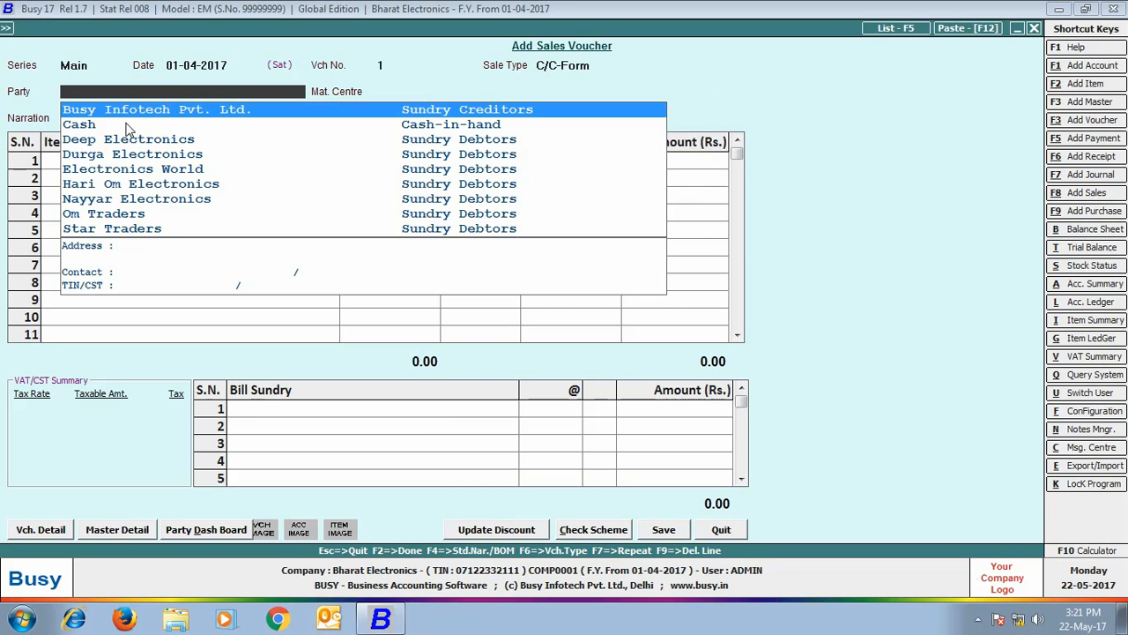
{"action": "key", "text": "Escape"}
{"action": "key", "text": "Escape"}
{"action": "key", "text": "Return"}
- Close and reopen Bharat Electronics, logging in with the branch user's name and password
{"action": "left_click", "coordinate": [51, 24]}
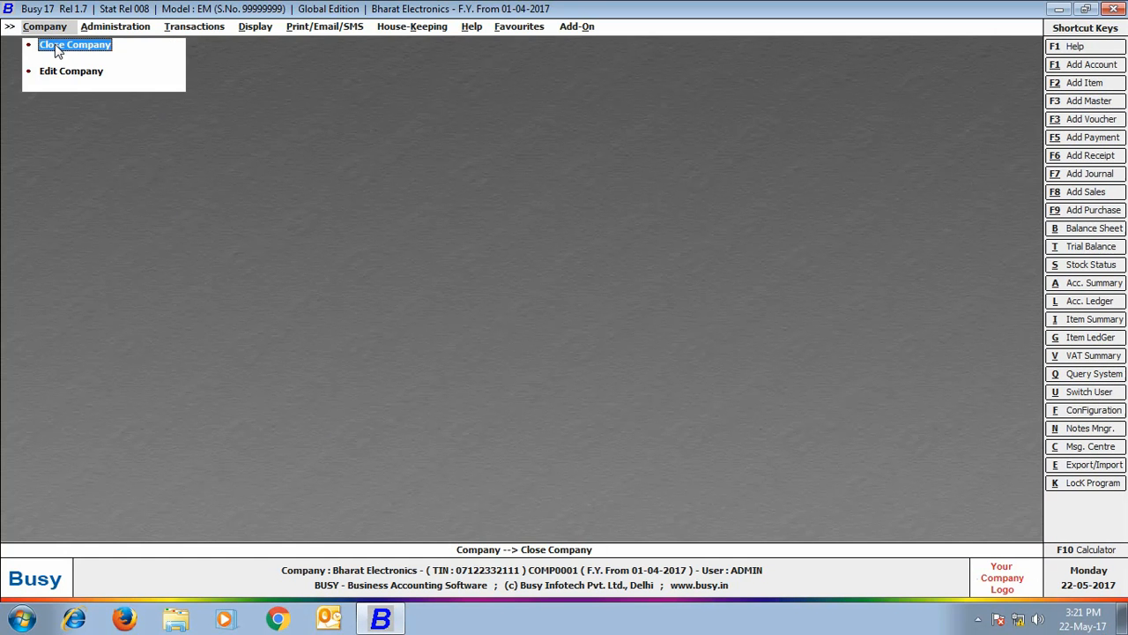
{"action": "left_click", "coordinate": [55, 42]}
{"action": "left_click", "coordinate": [54, 44]}
{"action": "left_click", "coordinate": [185, 409]}
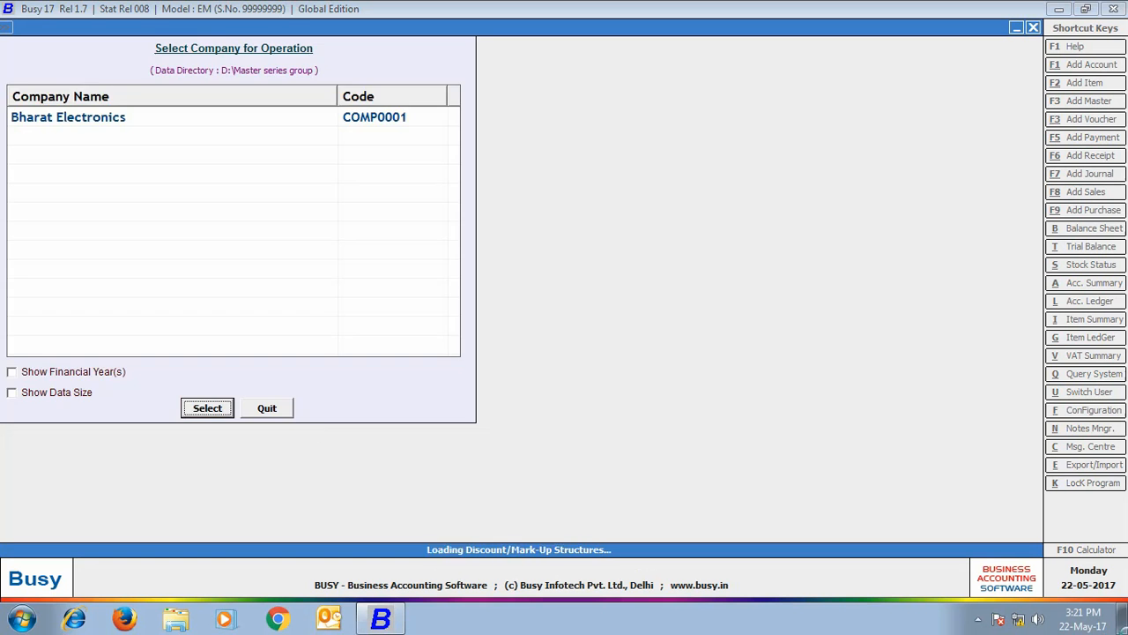
{"action": "key", "text": "Return"}
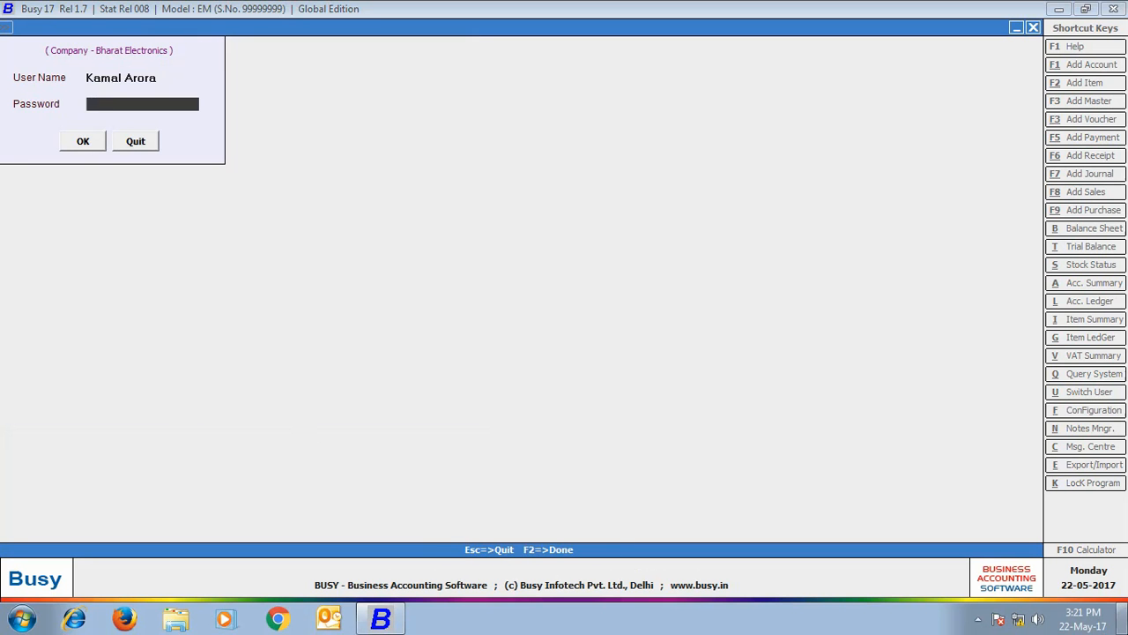
{"action": "type", "text": "*****"}
{"action": "key", "text": "Return"}
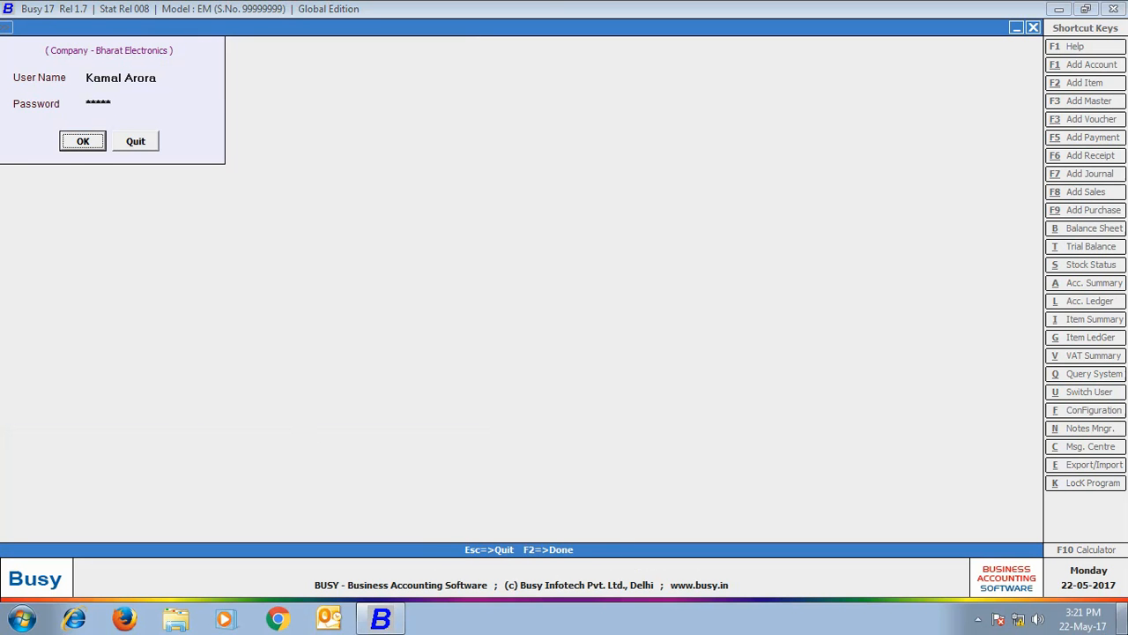
{"action": "key", "text": "Return"}
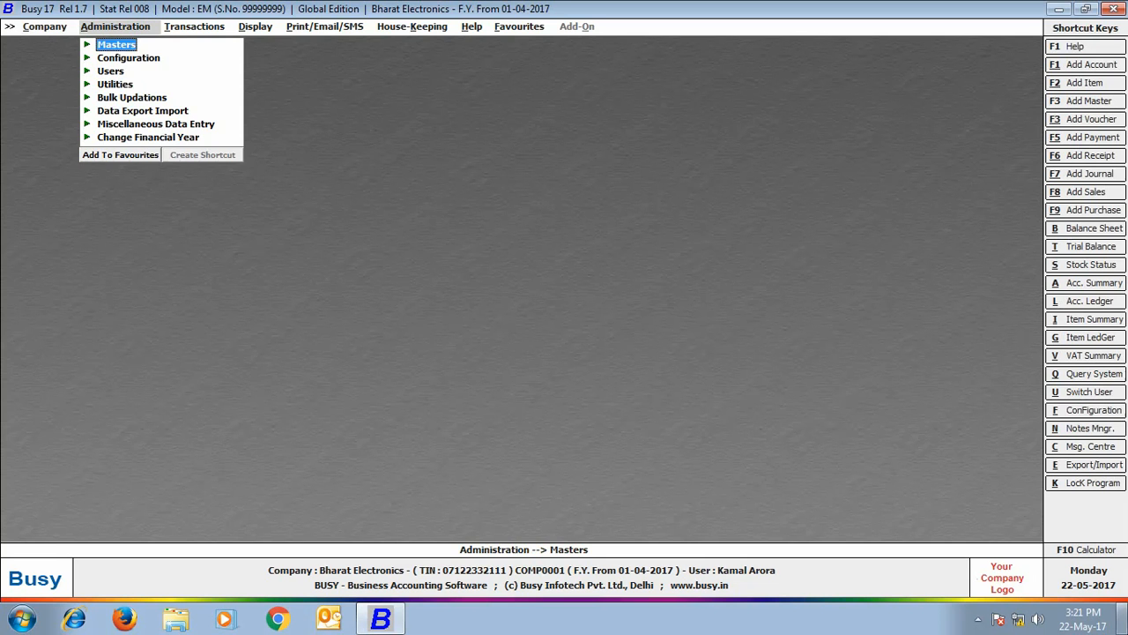
- Begin a Main-series sales voucher dated 01-04-2017, sale type VAT/12.5% (R), party Deep Electronics
{"action": "left_click", "coordinate": [188, 30]}
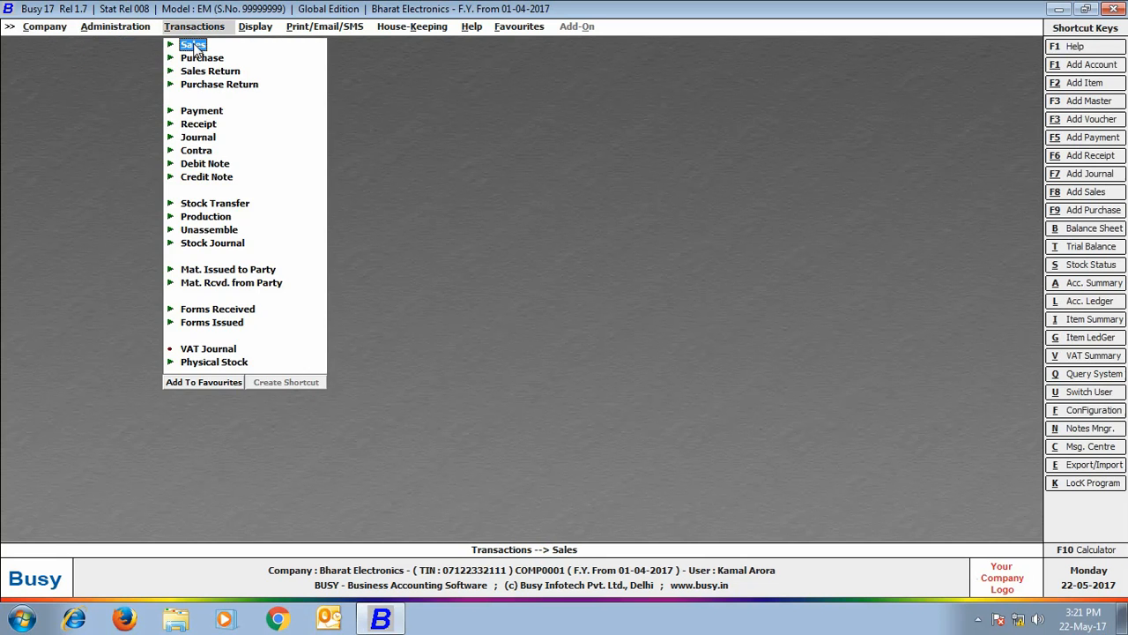
{"action": "left_click", "coordinate": [196, 45]}
{"action": "left_click", "coordinate": [215, 59]}
{"action": "key", "text": "Return"}
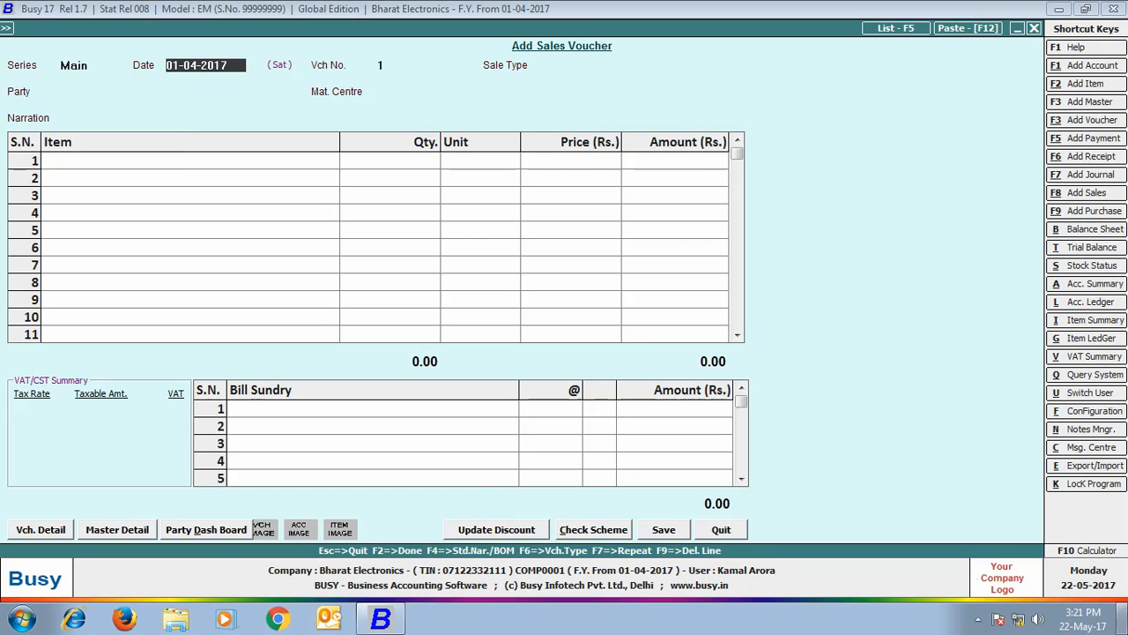
{"action": "key", "text": "Return"}
{"action": "type", "text": "vat"}
{"action": "key", "text": "Down"}
{"action": "key", "text": "Down"}
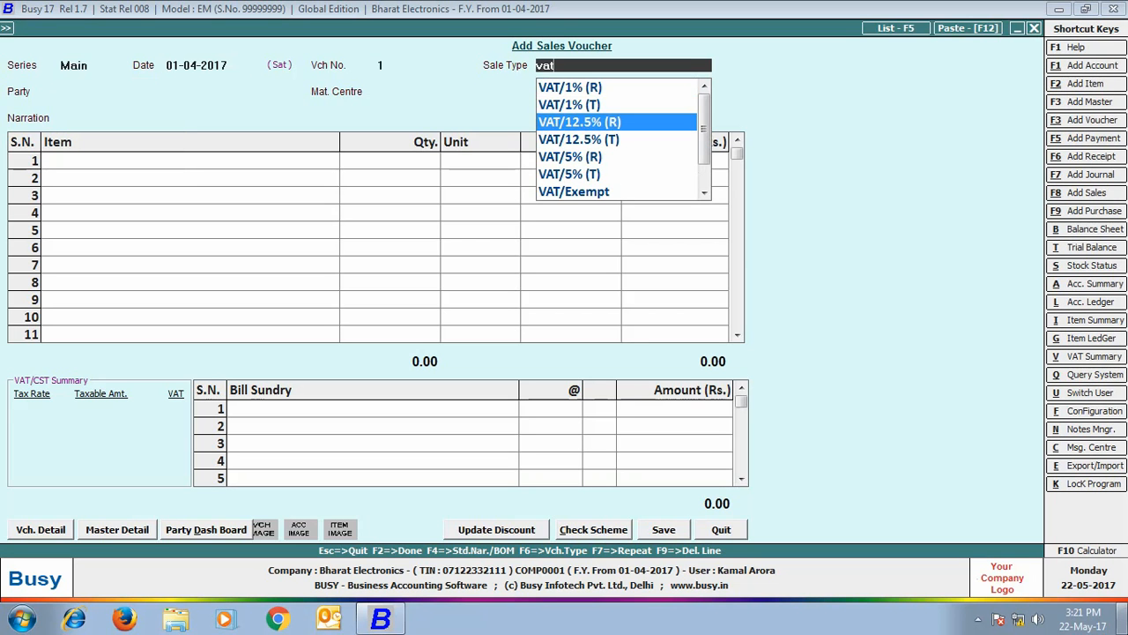
{"action": "key", "text": "Return"}
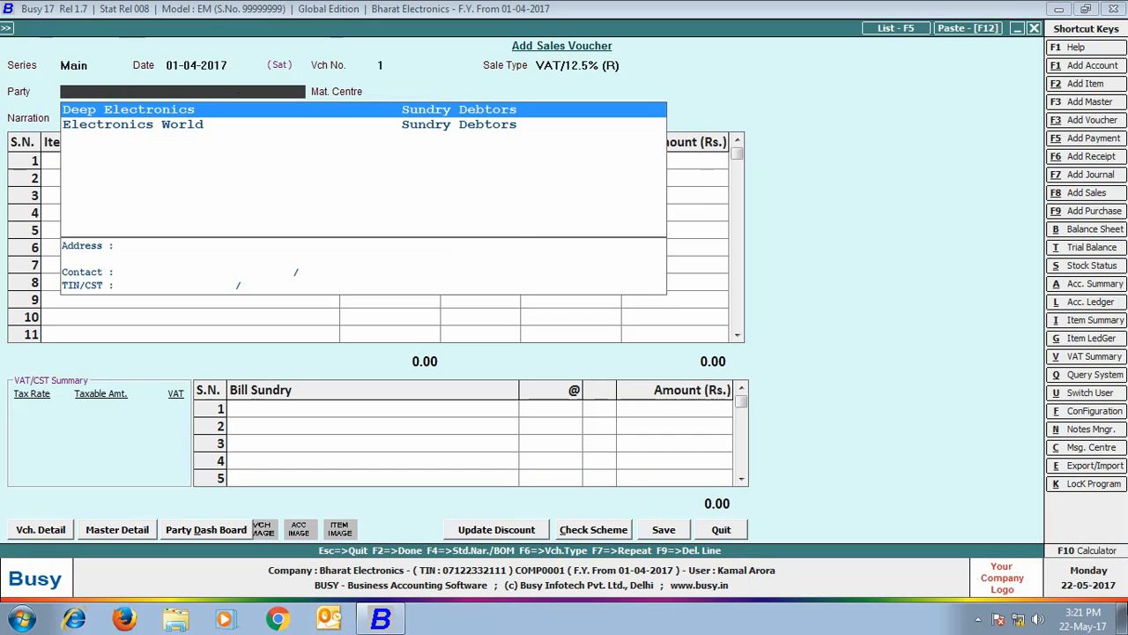
{"action": "key", "text": "Return"}
- Add 4 Sony Bravia 32" LED T.V. from Main Store with VAT, and save without printing
{"action": "key", "text": "Return"}
{"action": "key", "text": "Return"}
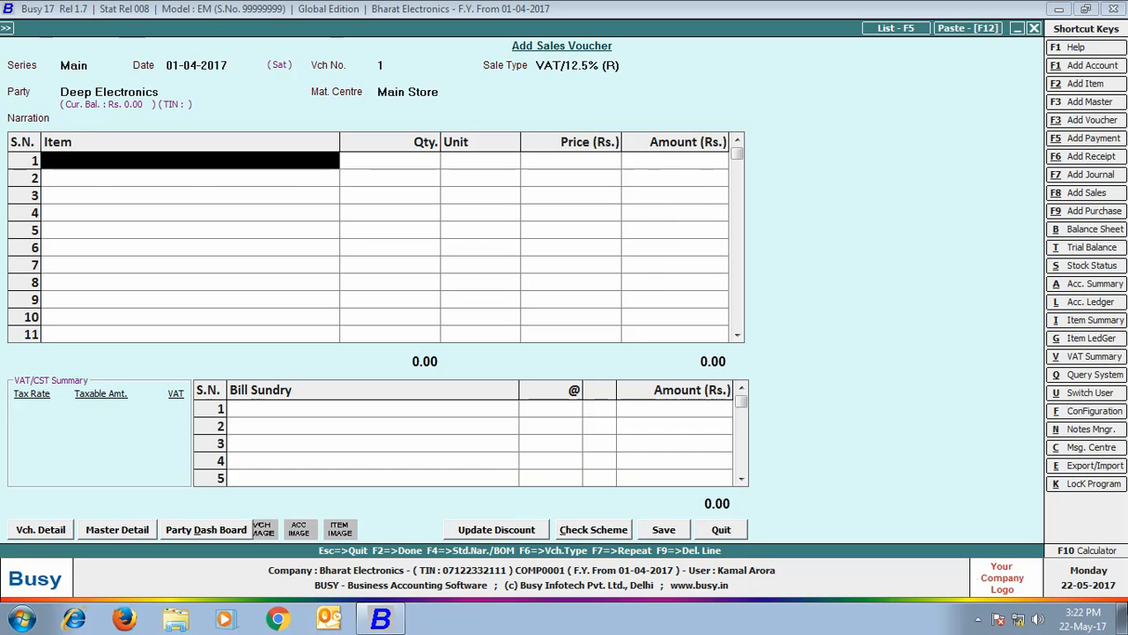
{"action": "type", "text": "so"}
{"action": "key", "text": "Return"}
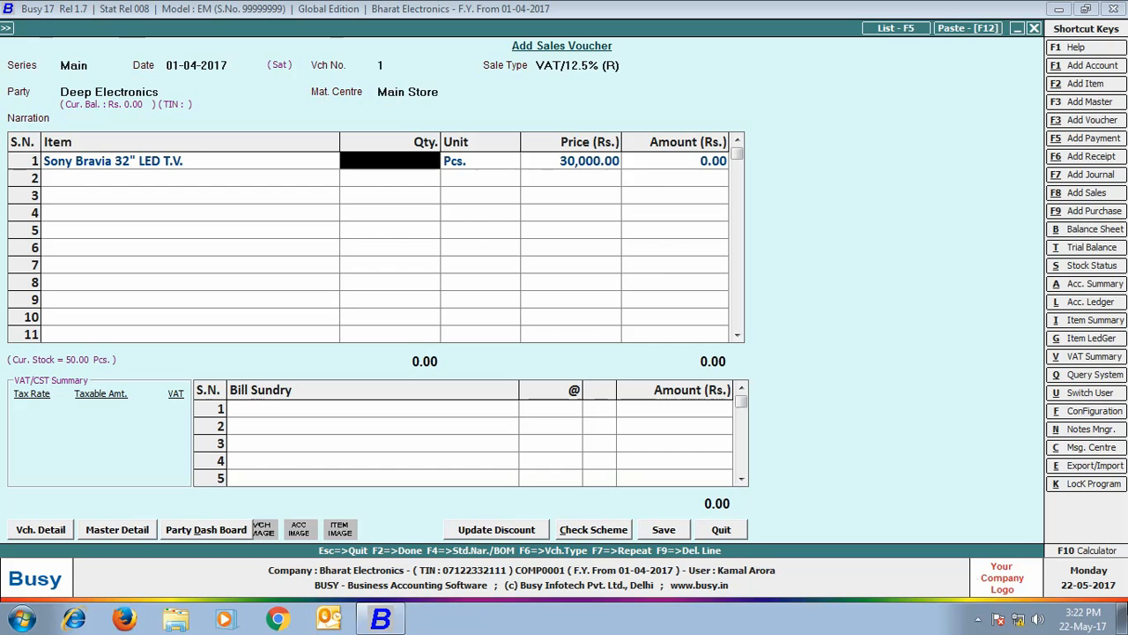
{"action": "type", "text": "4"}
{"action": "key", "text": "Return"}
{"action": "key", "text": "Return"}
{"action": "key", "text": "Return"}
{"action": "key", "text": "Return"}
{"action": "key", "text": "Return"}
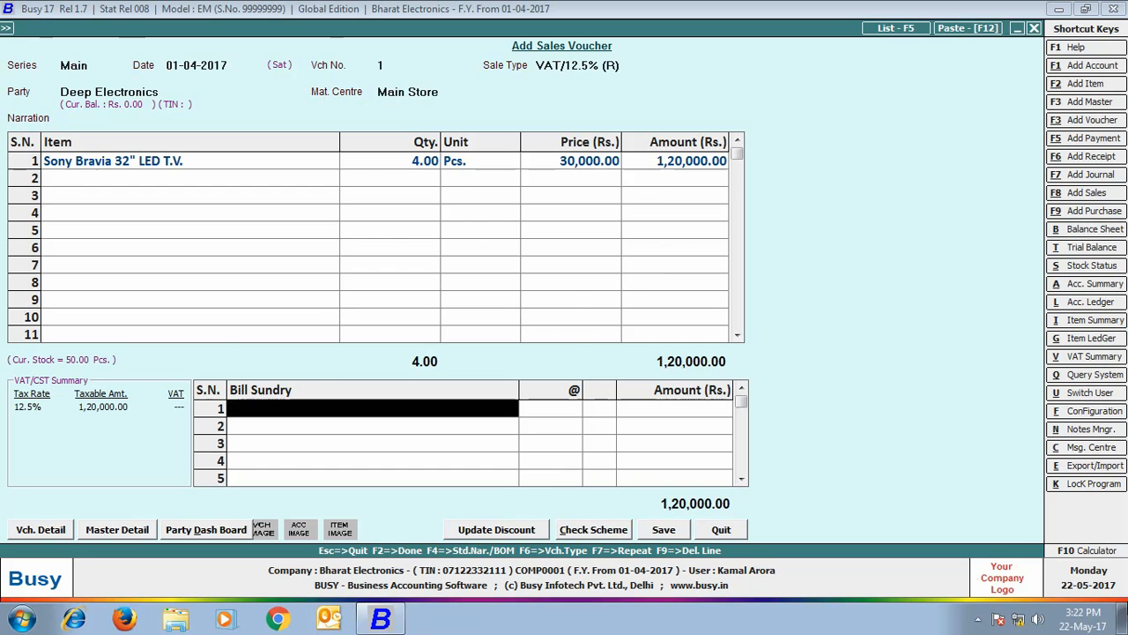
{"action": "type", "text": "vat"}
{"action": "key", "text": "Return"}
{"action": "key", "text": "Return"}
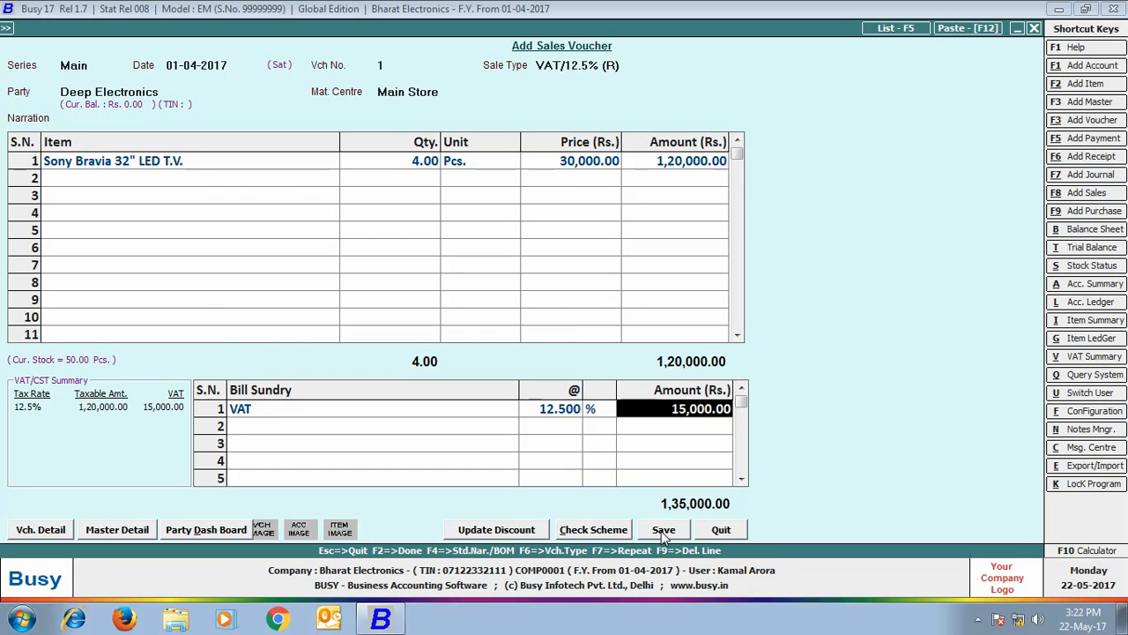
{"action": "left_click", "coordinate": [663, 530]}
{"action": "left_click", "coordinate": [661, 344]}
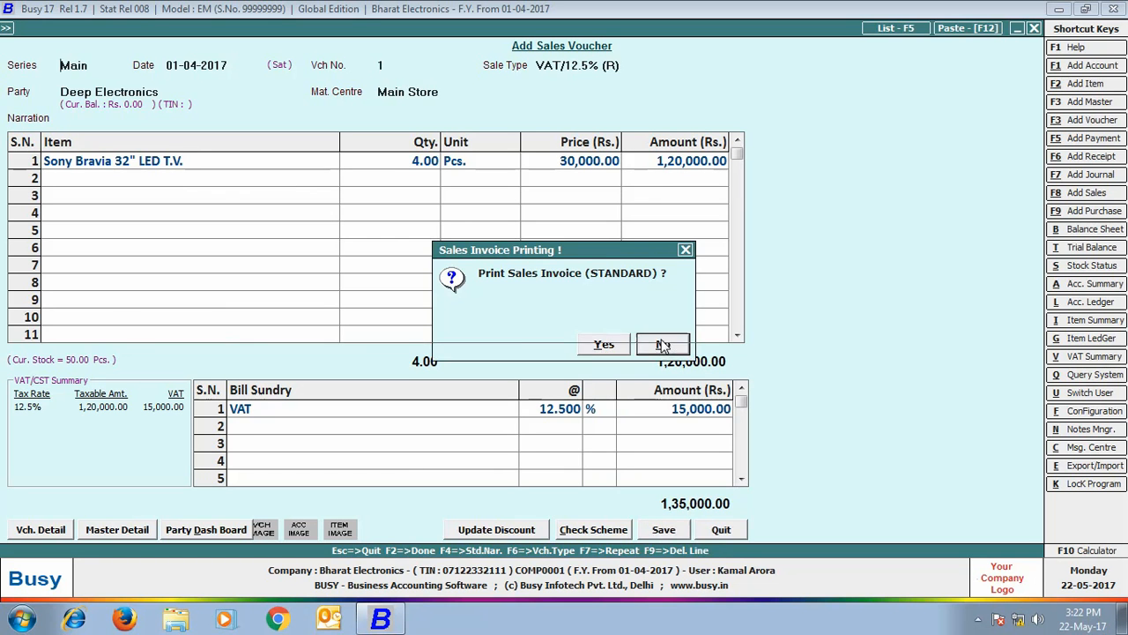
{"action": "left_click", "coordinate": [1035, 29]}
{"action": "left_click", "coordinate": [262, 28]}
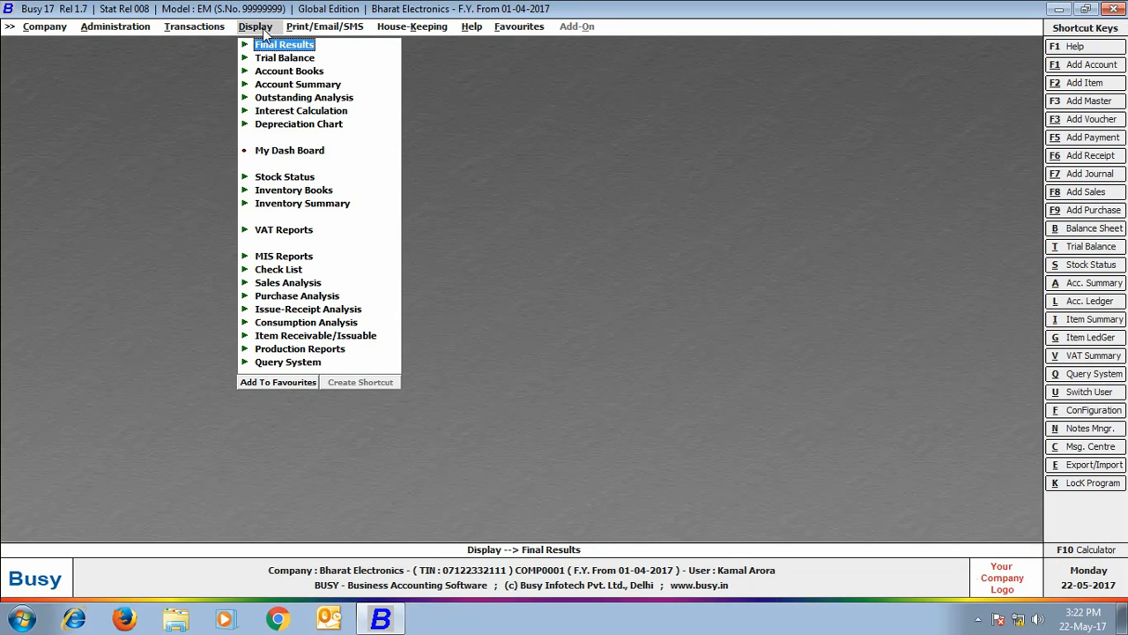
- View the alphabetical balances-only closing trial balance for all accounts, showing Deep Electronics at 1,35,000.00 debit
{"action": "left_click", "coordinate": [278, 58]}
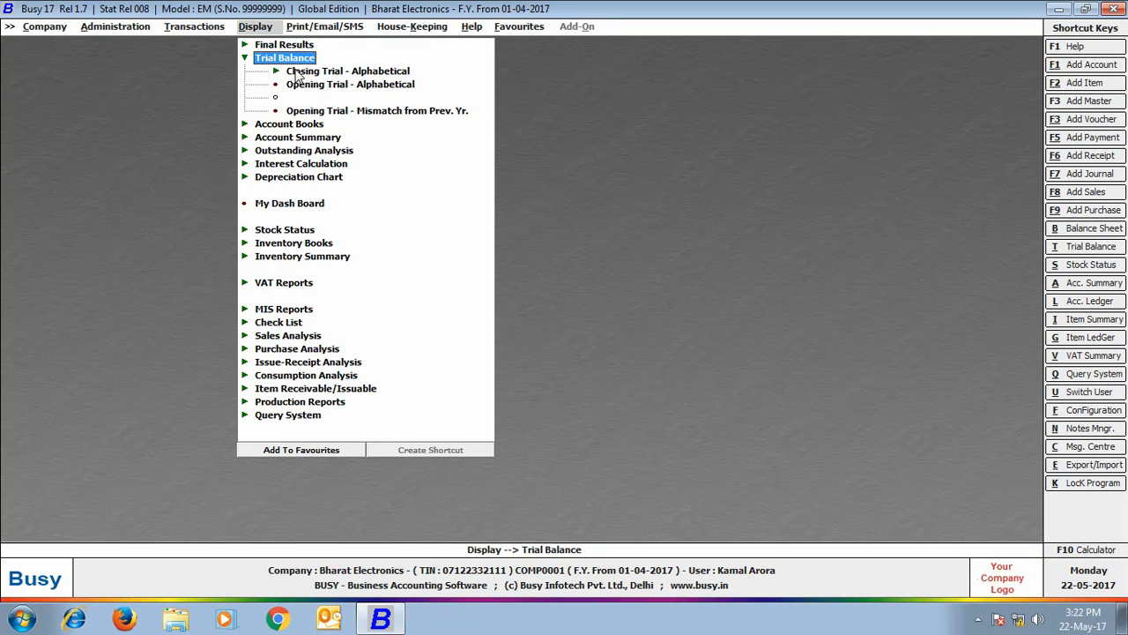
{"action": "left_click", "coordinate": [298, 72]}
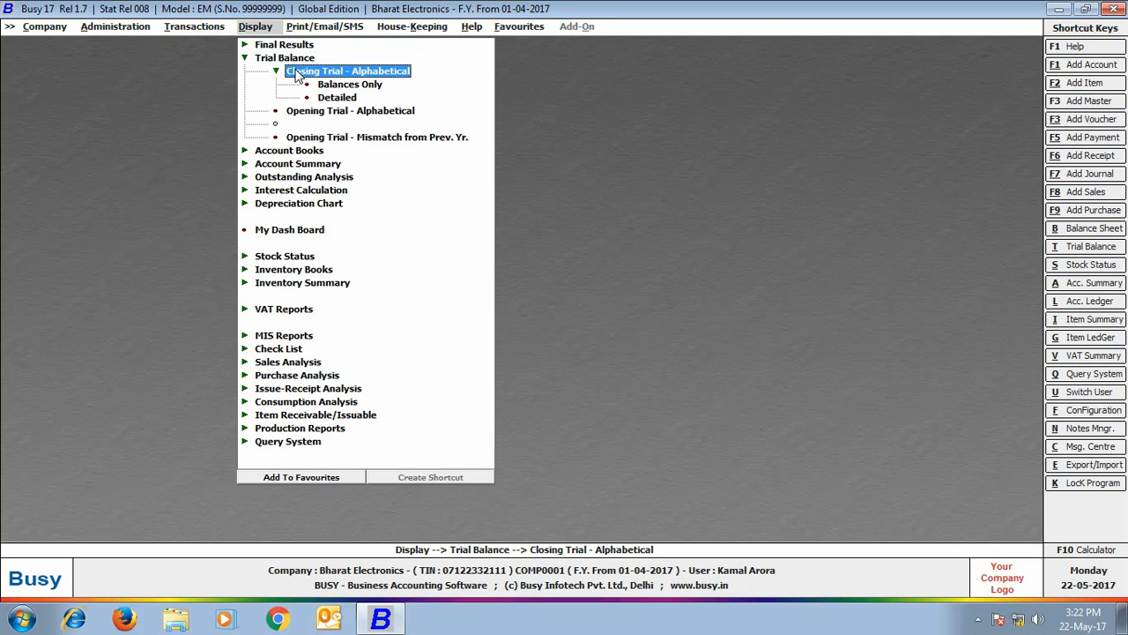
{"action": "left_click", "coordinate": [322, 86]}
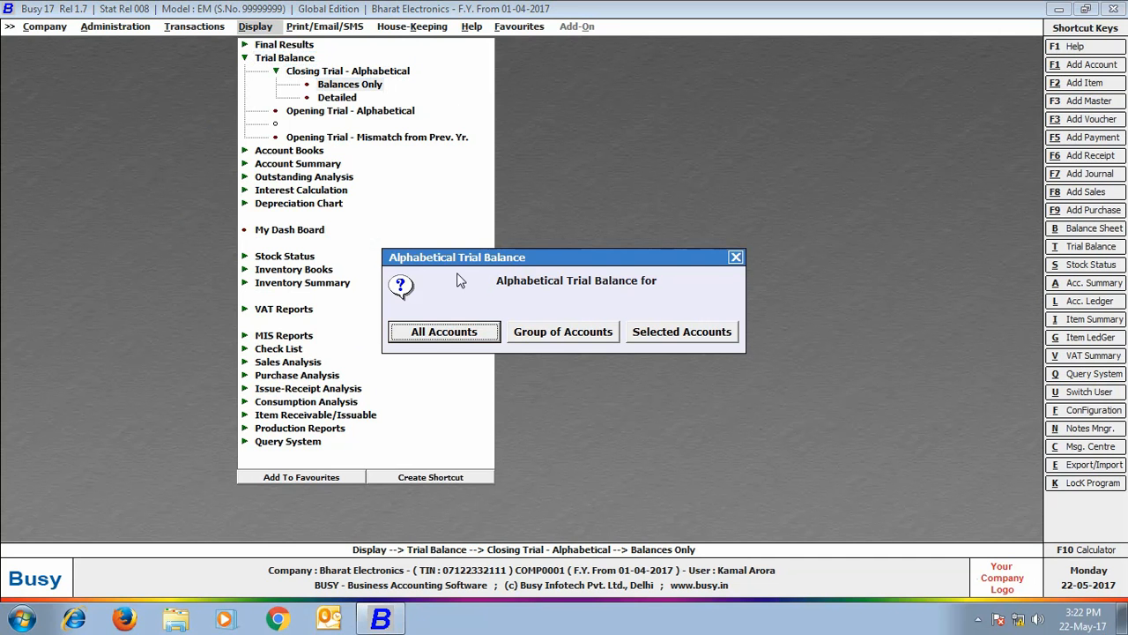
{"action": "left_click", "coordinate": [465, 336]}
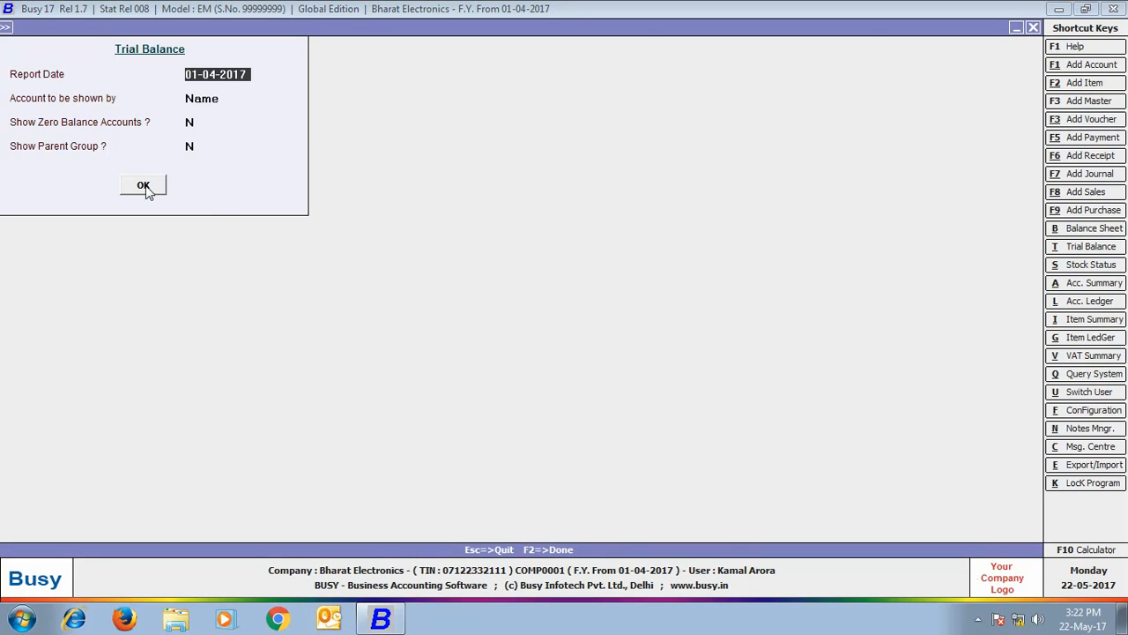
{"action": "left_click", "coordinate": [146, 186]}
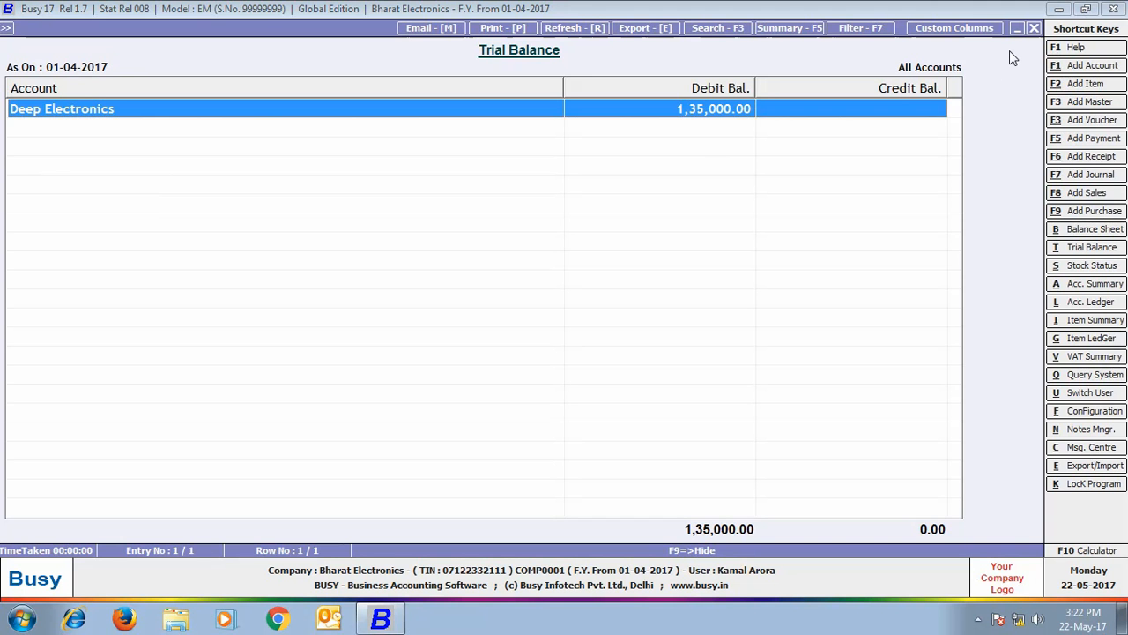
{"action": "key", "text": "Escape"}
- View the Amount Receivable report for all accounts, showing Deep Electronics owing 1,35,000.00
{"action": "left_click", "coordinate": [1031, 28]}
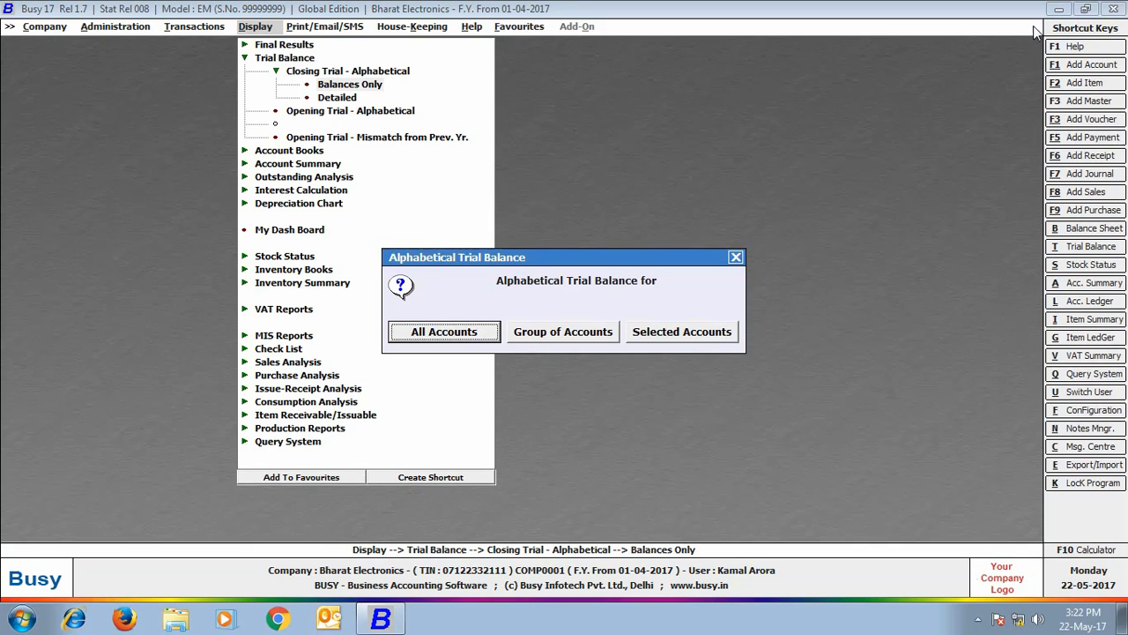
{"action": "left_click", "coordinate": [739, 253]}
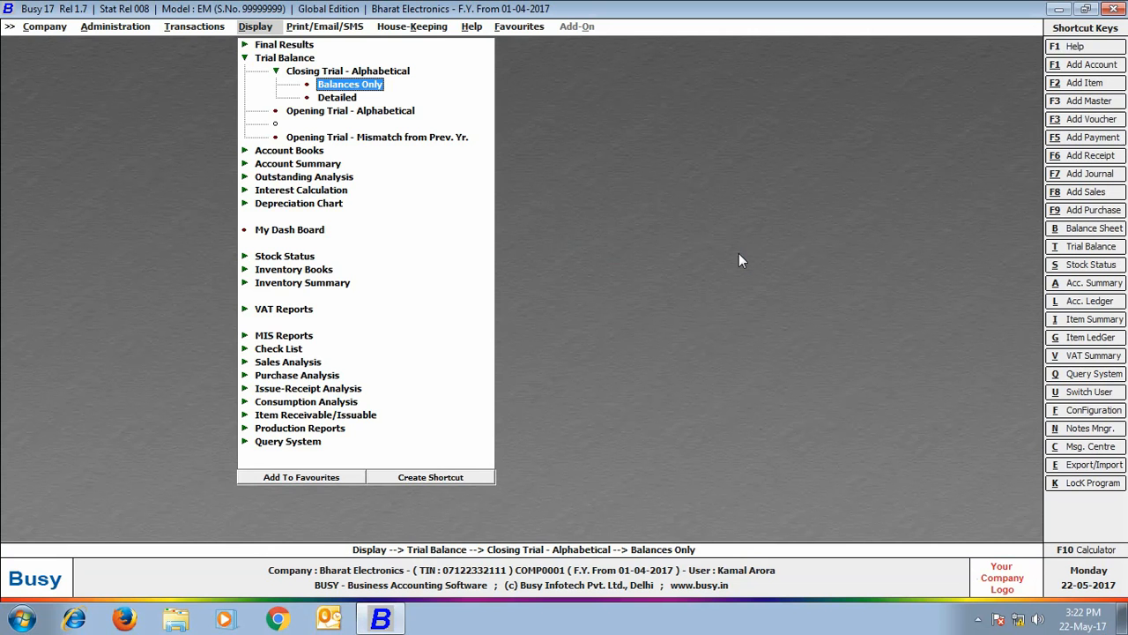
{"action": "left_click", "coordinate": [337, 178]}
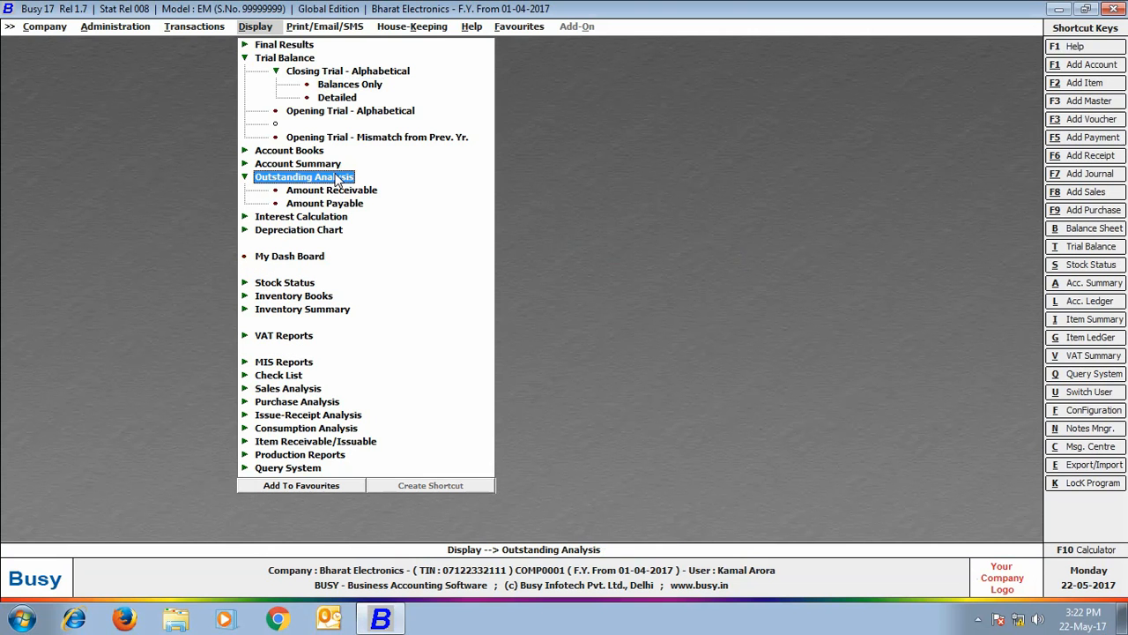
{"action": "double_click", "coordinate": [338, 190]}
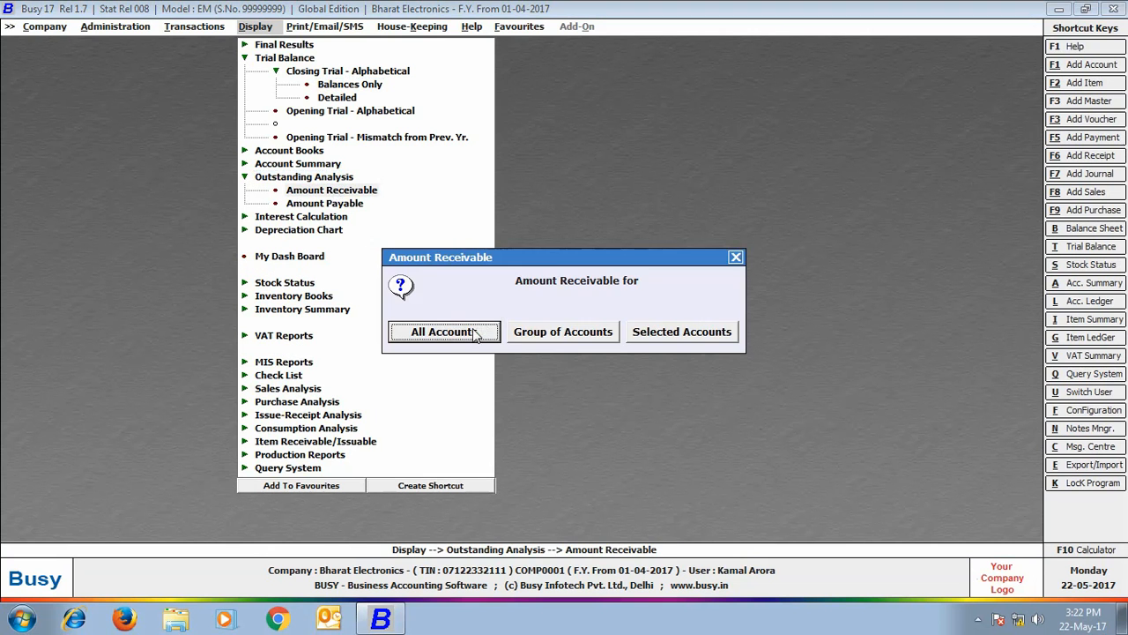
{"action": "left_click", "coordinate": [444, 331]}
{"action": "left_click", "coordinate": [145, 185]}
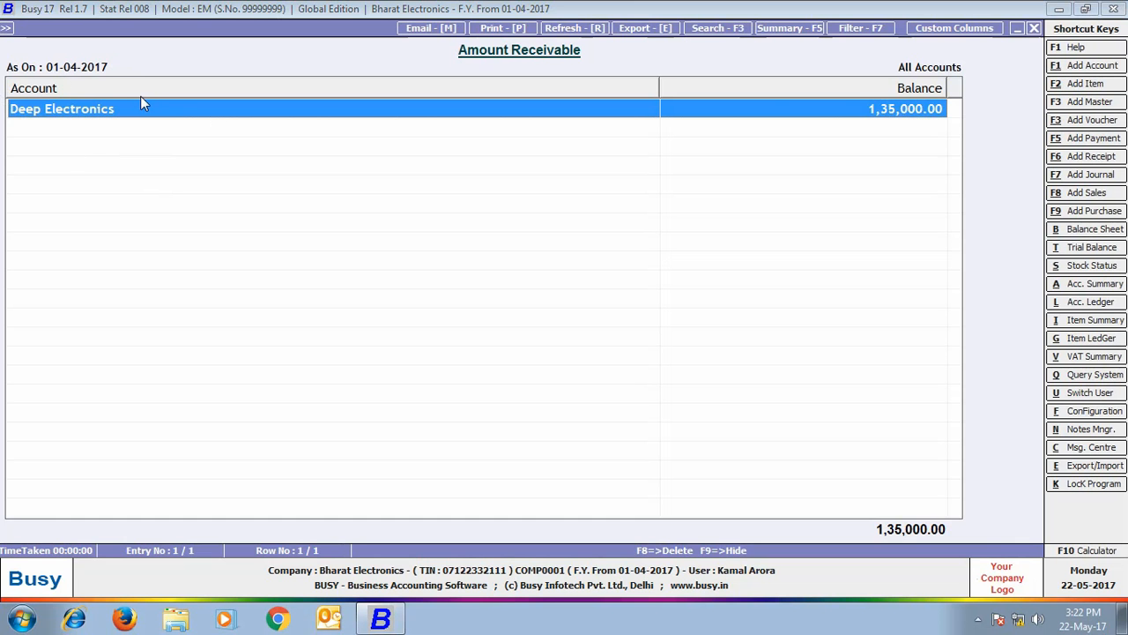
{"action": "key", "text": "Escape"}
{"action": "key", "text": "Escape"}
{"action": "key", "text": "Escape"}
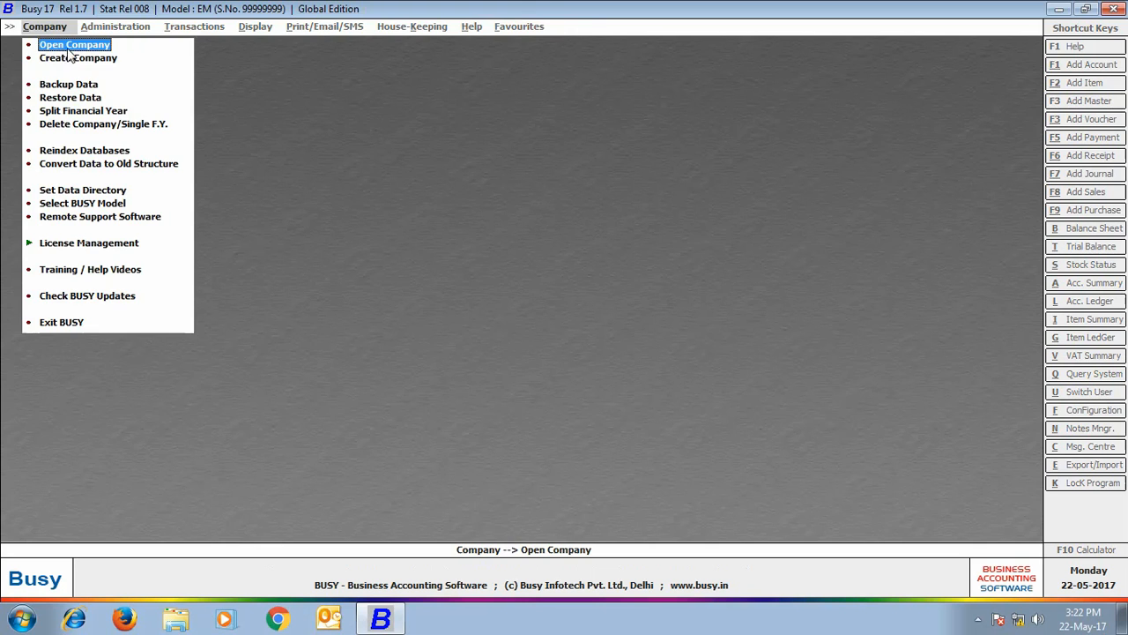
- Reopen Bharat Electronics and log in as admin with its password
{"action": "left_click", "coordinate": [66, 46]}
{"action": "left_click", "coordinate": [207, 407]}
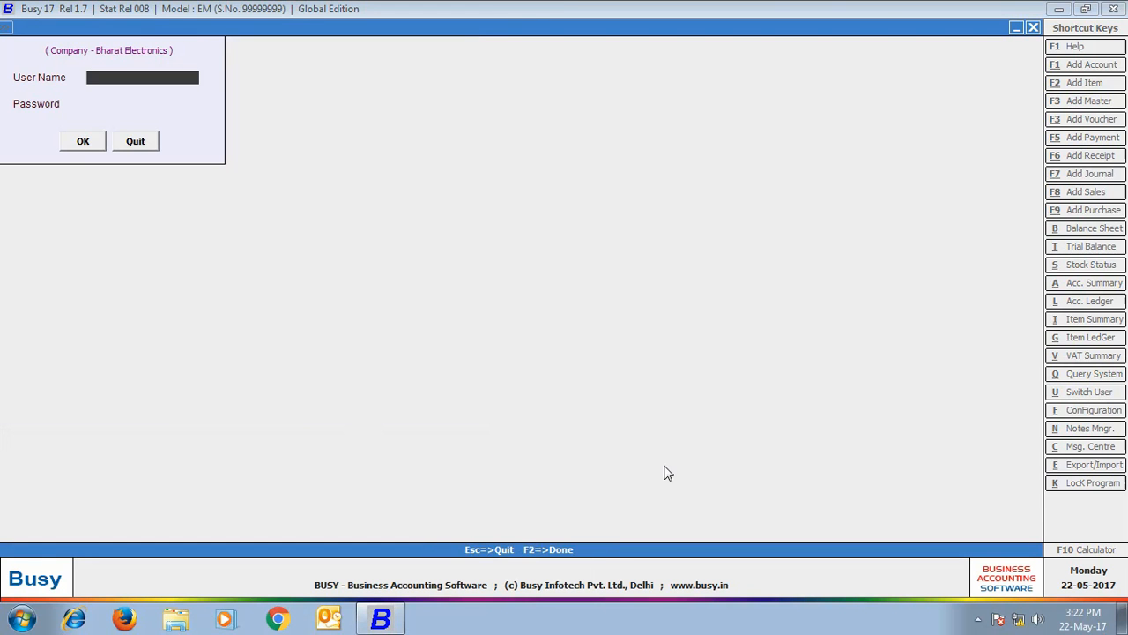
{"action": "type", "text": "admin"}
{"action": "key", "text": "Return"}
{"action": "type", "text": "****"}
{"action": "key", "text": "Return"}
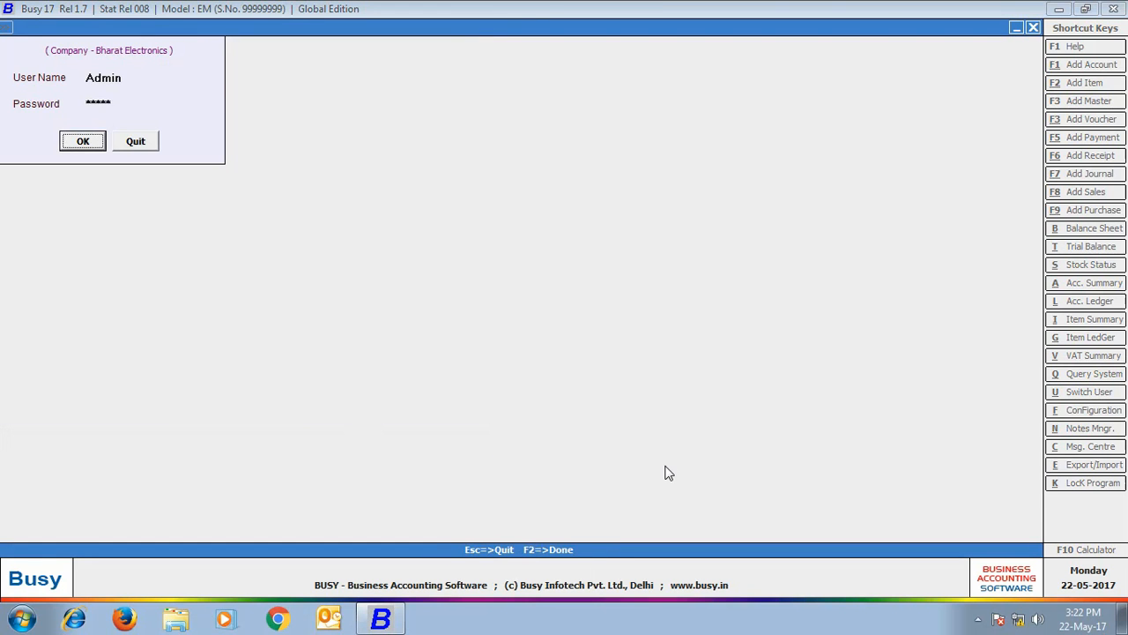
{"action": "key", "text": "Return"}
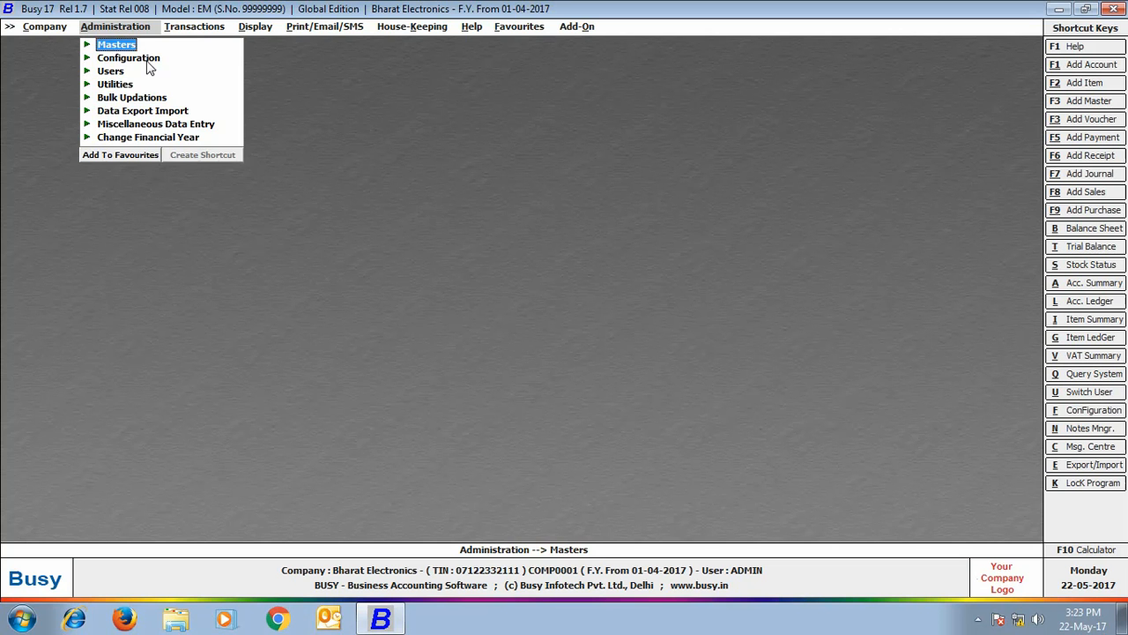
- Add Material Centre, Bill Sundry and Sale Type as series-group master types in Enterprise Features, and save
{"action": "left_click", "coordinate": [147, 60]}
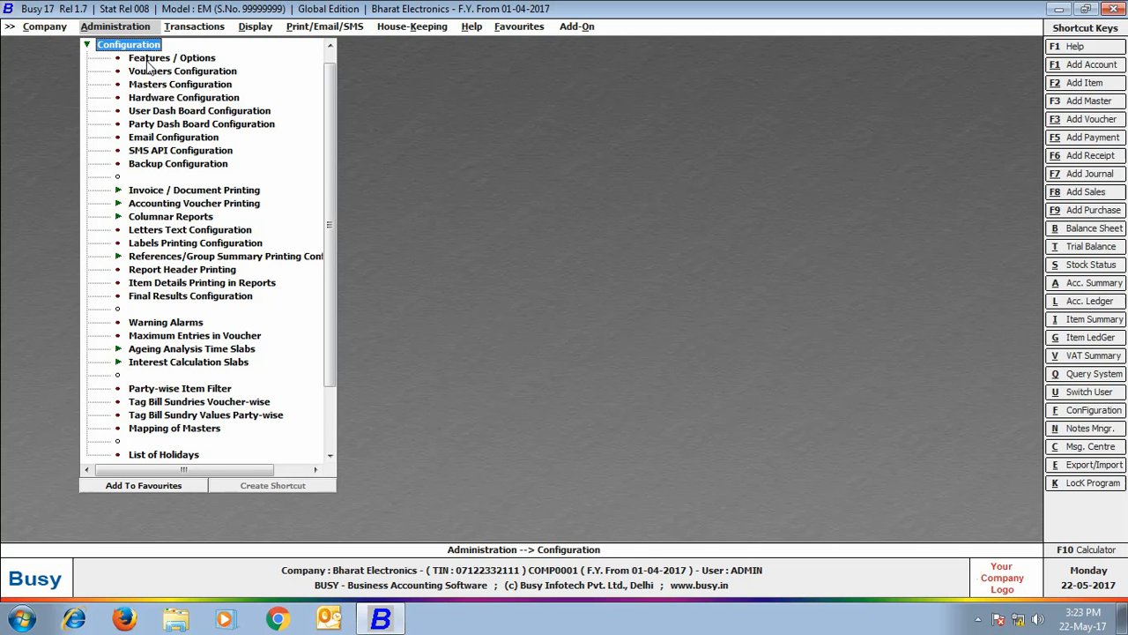
{"action": "left_click", "coordinate": [147, 58]}
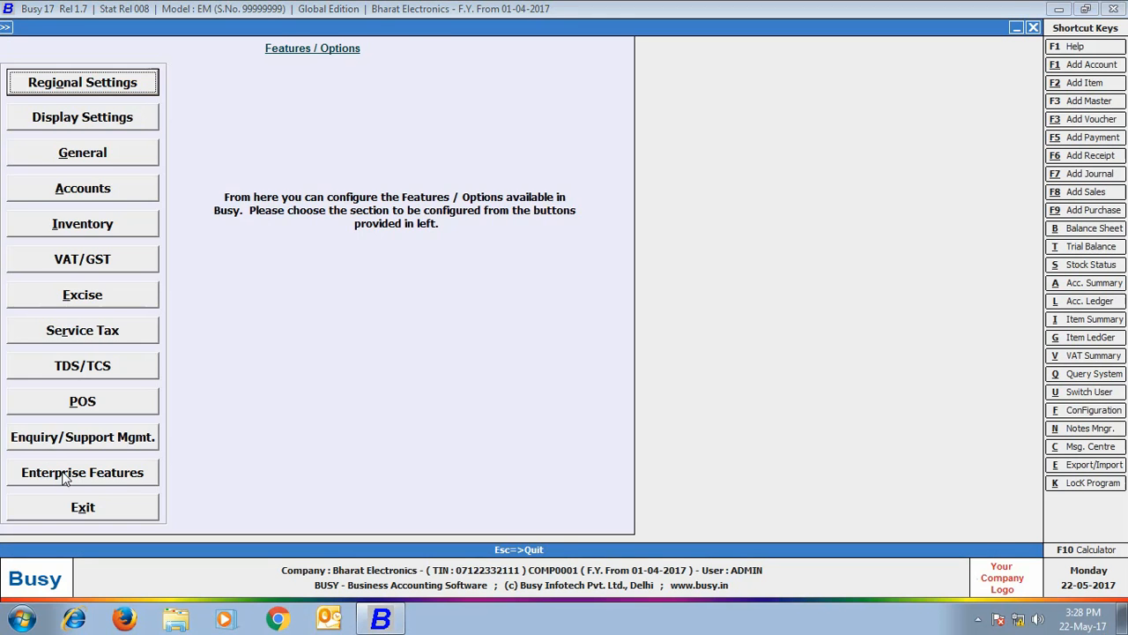
{"action": "left_click", "coordinate": [63, 473]}
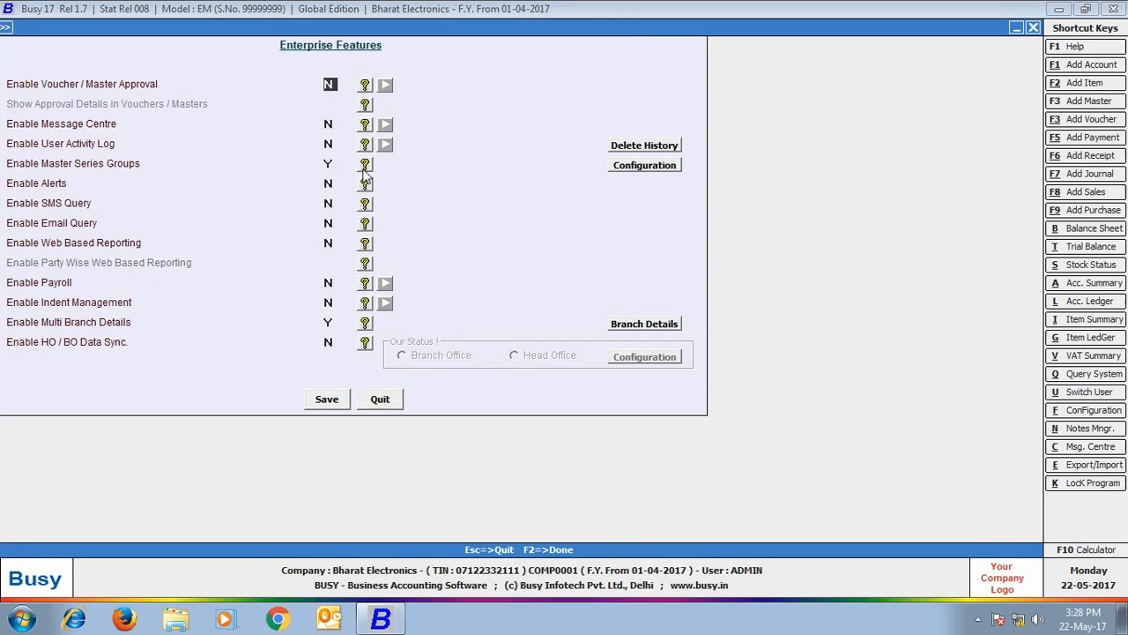
{"action": "left_click", "coordinate": [634, 167]}
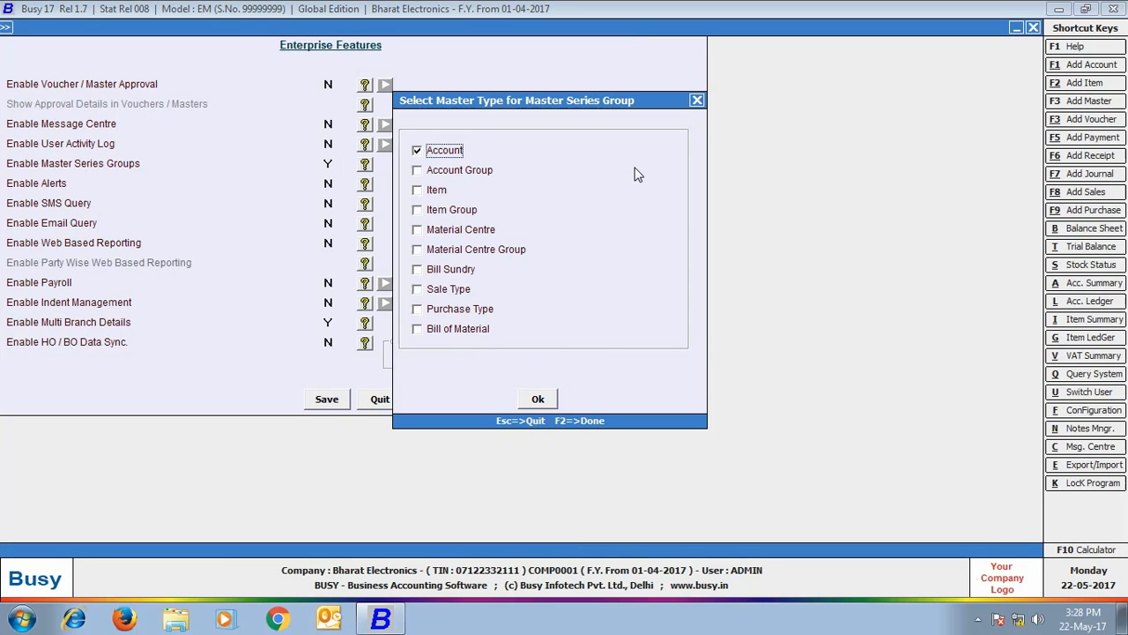
{"action": "left_click", "coordinate": [417, 229]}
{"action": "left_click", "coordinate": [417, 269]}
{"action": "left_click", "coordinate": [418, 290]}
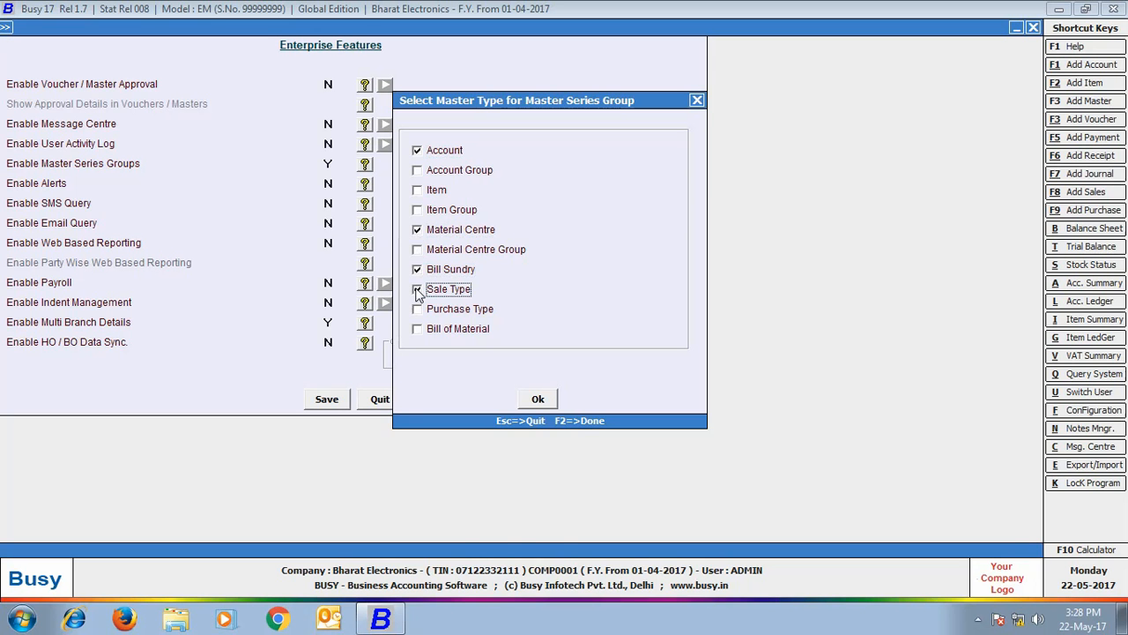
{"action": "left_click", "coordinate": [537, 398]}
{"action": "left_click", "coordinate": [327, 400]}
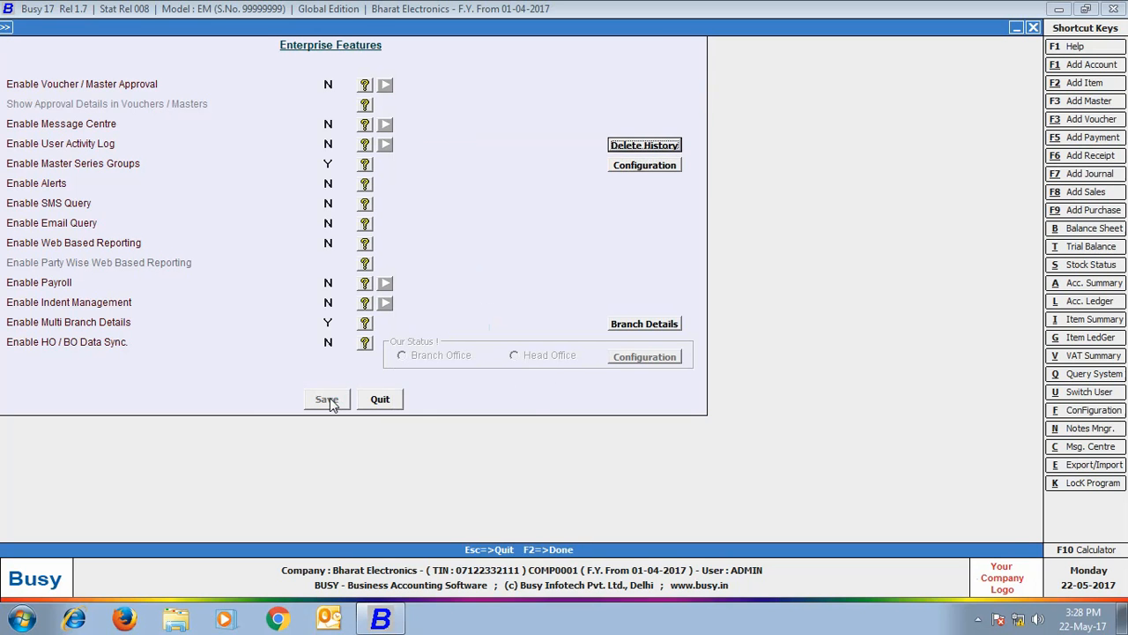
- Add master series groups named Delhi and Rajasthan
{"action": "left_click", "coordinate": [133, 510]}
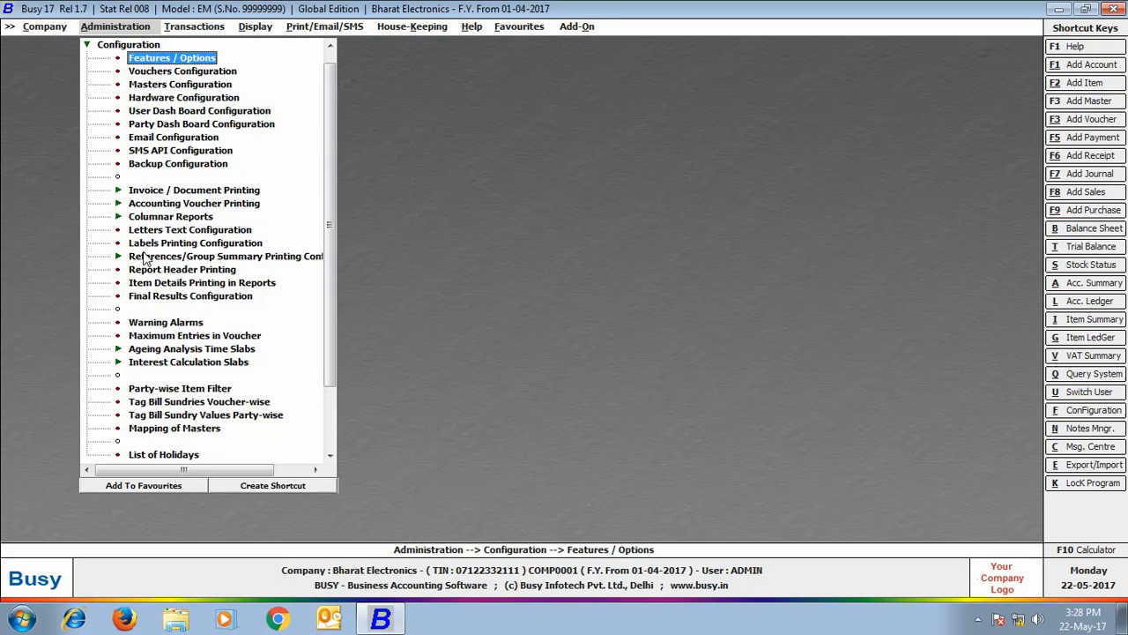
{"action": "left_click", "coordinate": [135, 47]}
{"action": "left_click", "coordinate": [130, 45]}
{"action": "left_click", "coordinate": [133, 102]}
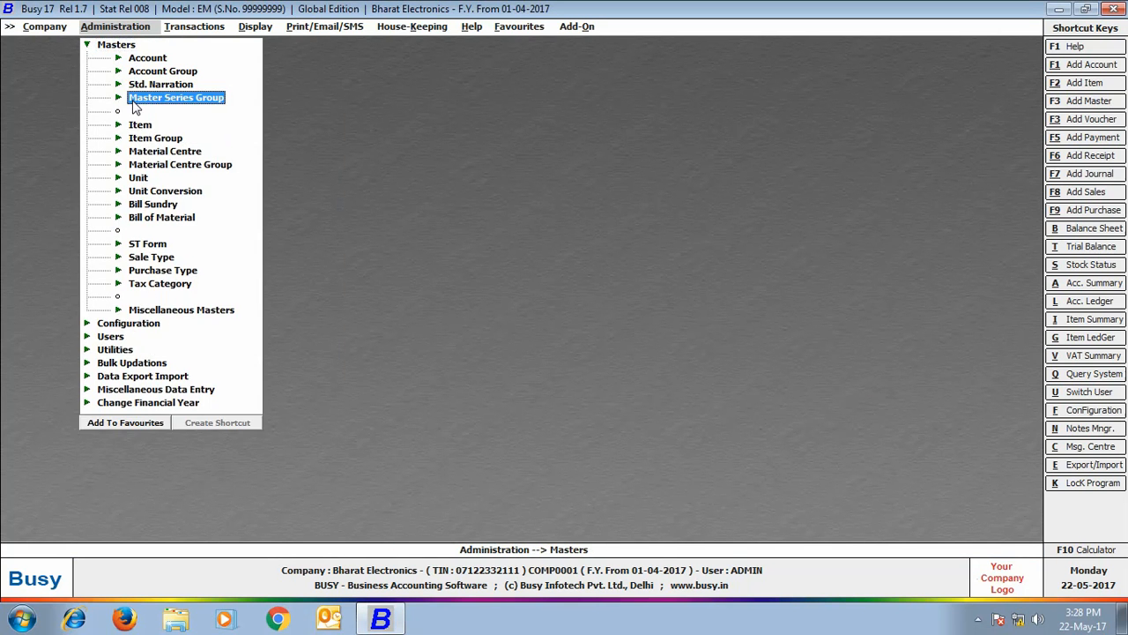
{"action": "left_click", "coordinate": [167, 116]}
{"action": "type", "text": "Delhi"}
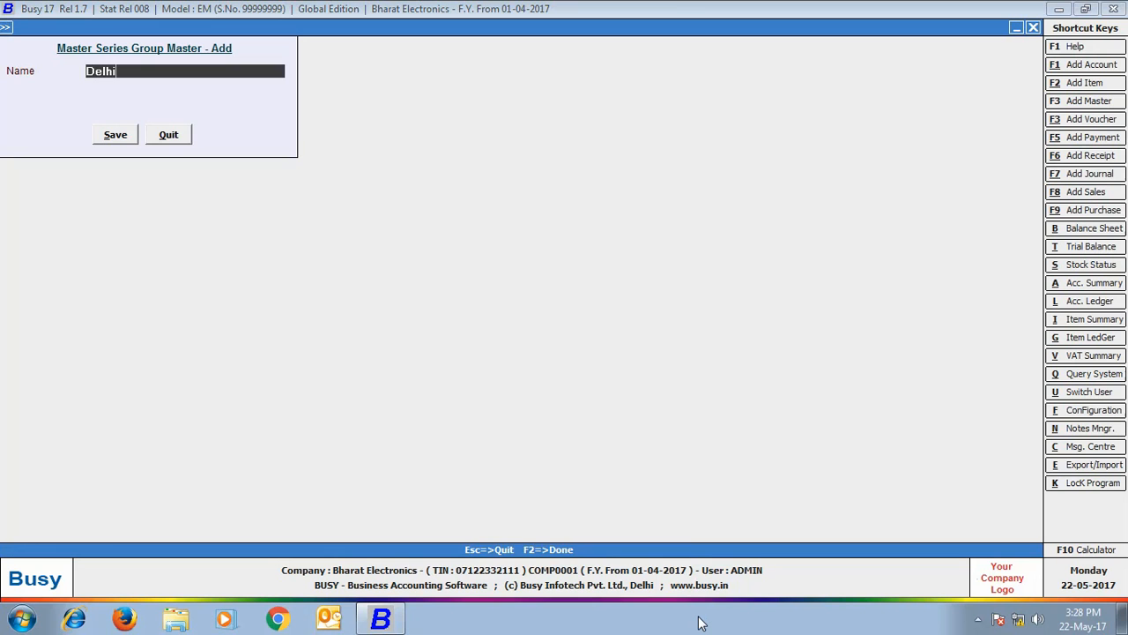
{"action": "key", "text": "Return"}
{"action": "key", "text": "Return"}
{"action": "type", "text": "Rajasthan"}
{"action": "key", "text": "Return"}
{"action": "key", "text": "Return"}
{"action": "left_click", "coordinate": [167, 135]}
- In Enterprise Features branch details, tag the Delhi branch with the Delhi master series group and save
{"action": "left_click", "coordinate": [113, 44]}
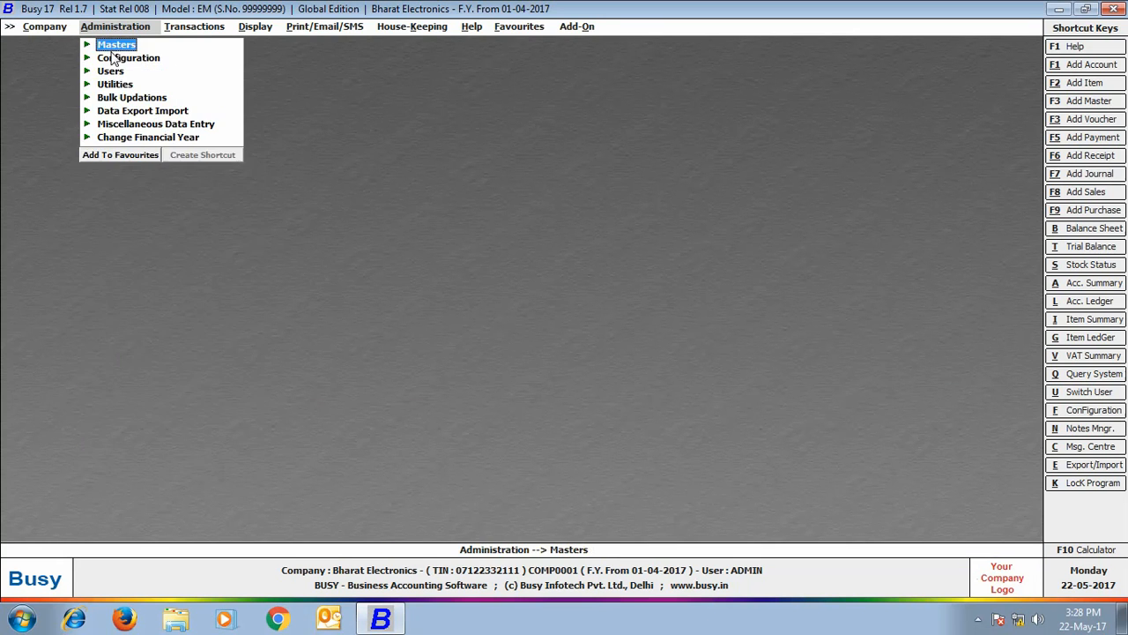
{"action": "left_click", "coordinate": [113, 57]}
{"action": "left_click", "coordinate": [132, 61]}
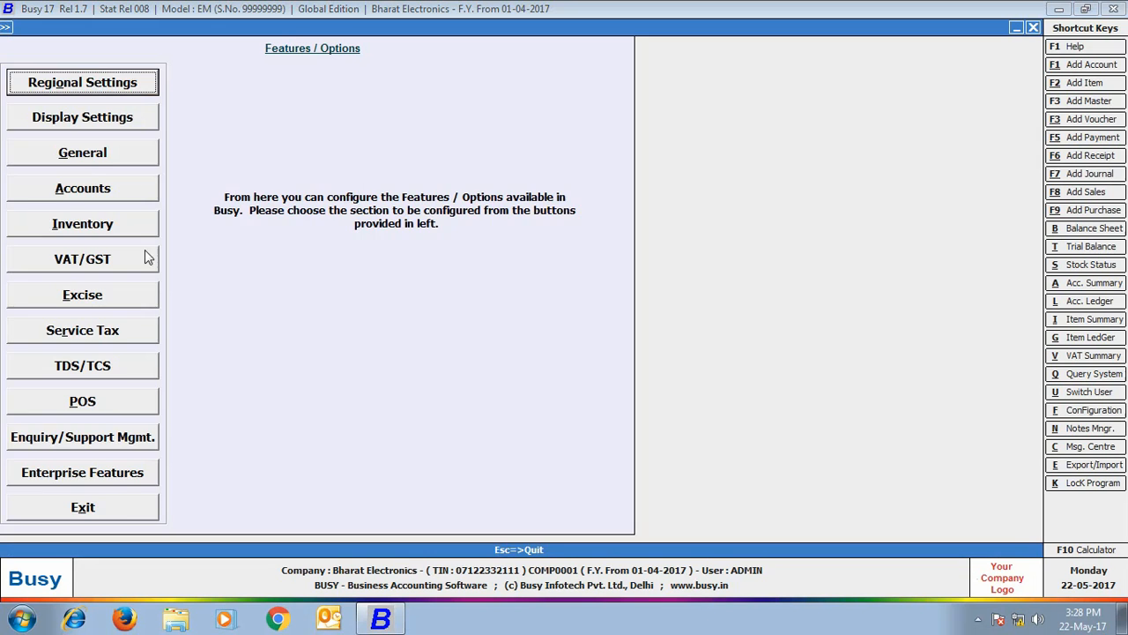
{"action": "left_click", "coordinate": [128, 476]}
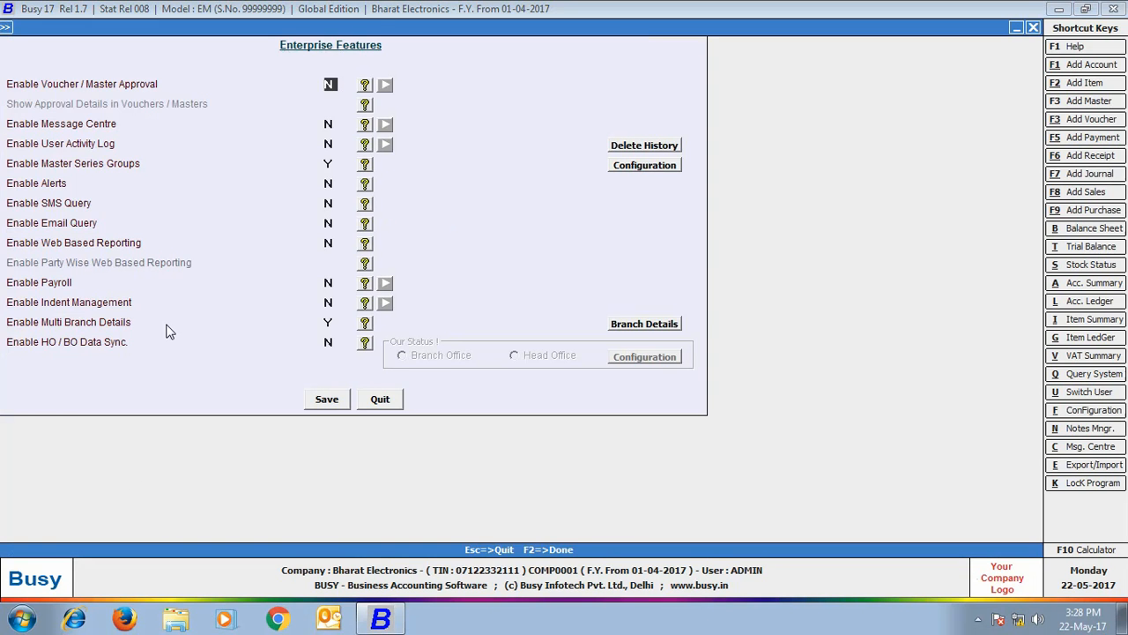
{"action": "left_click", "coordinate": [644, 326]}
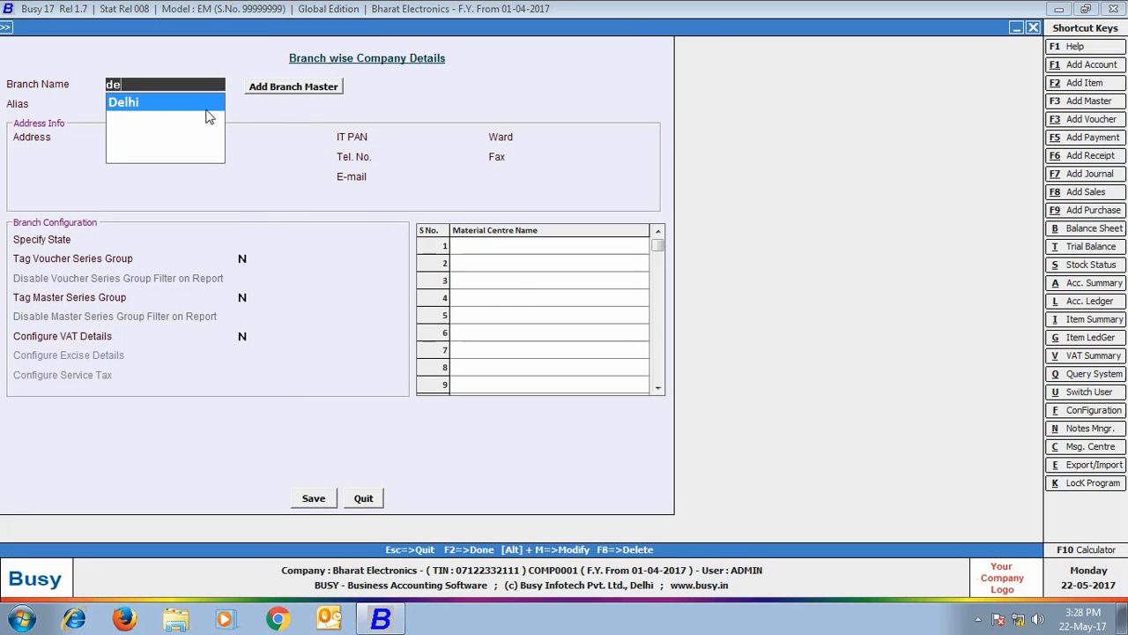
{"action": "left_click", "coordinate": [208, 112]}
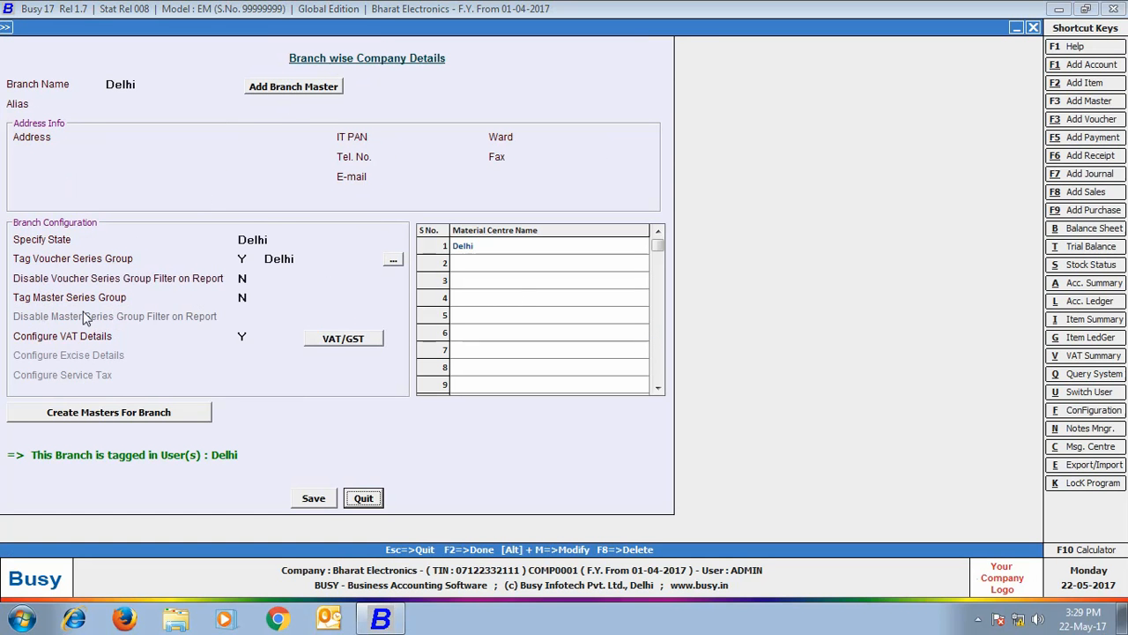
{"action": "left_click", "coordinate": [242, 297]}
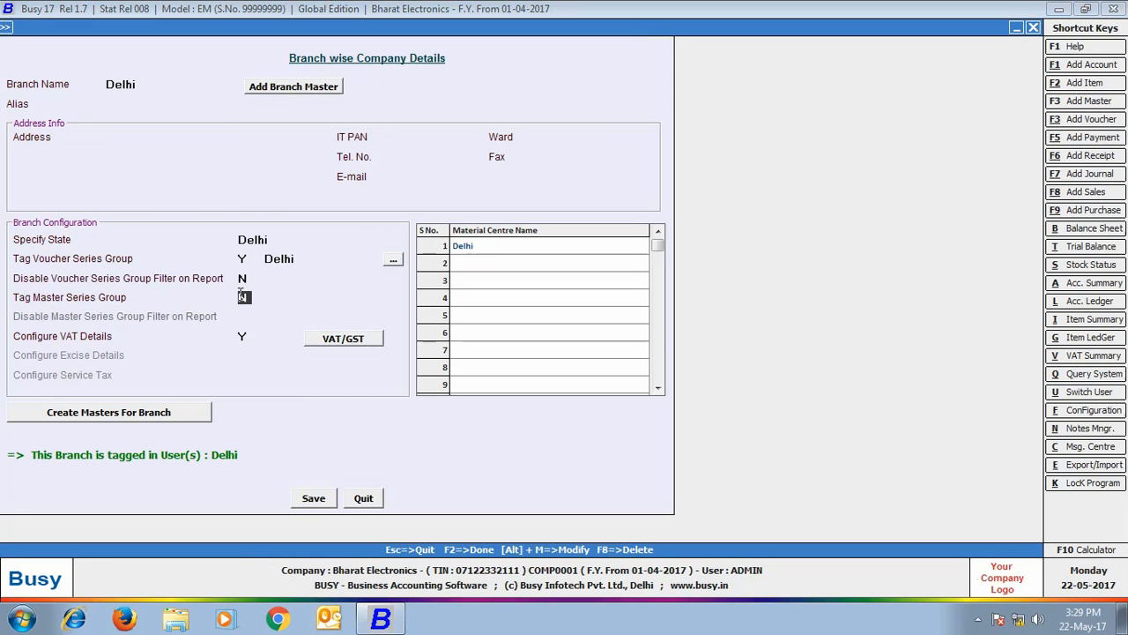
{"action": "key", "text": "y"}
{"action": "key", "text": "Return"}
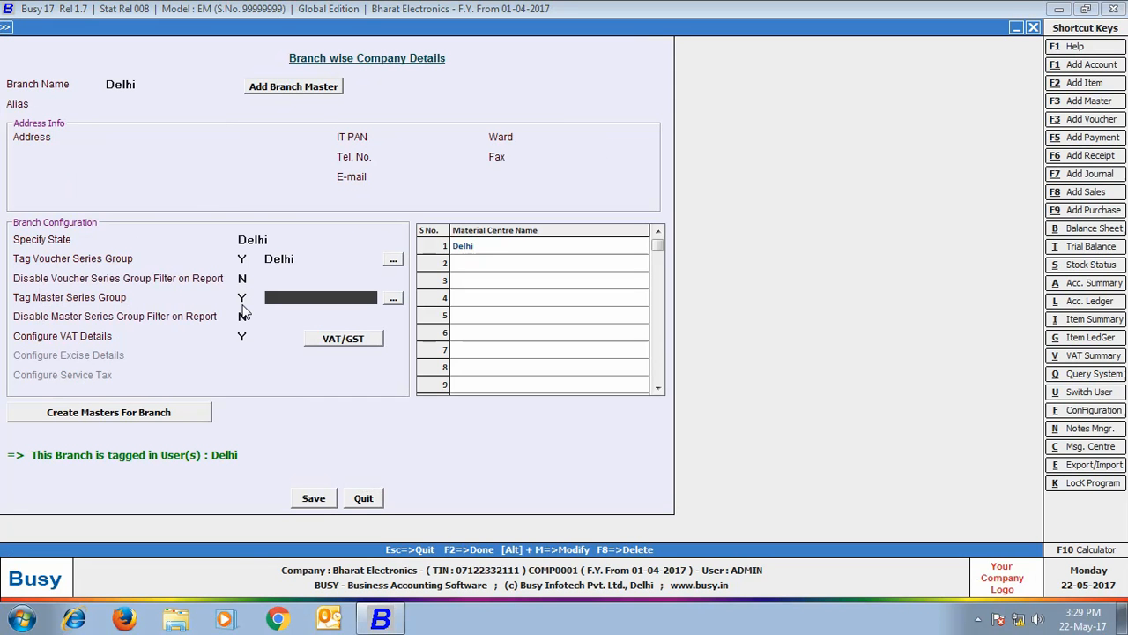
{"action": "type", "text": "d"}
{"action": "key", "text": "Return"}
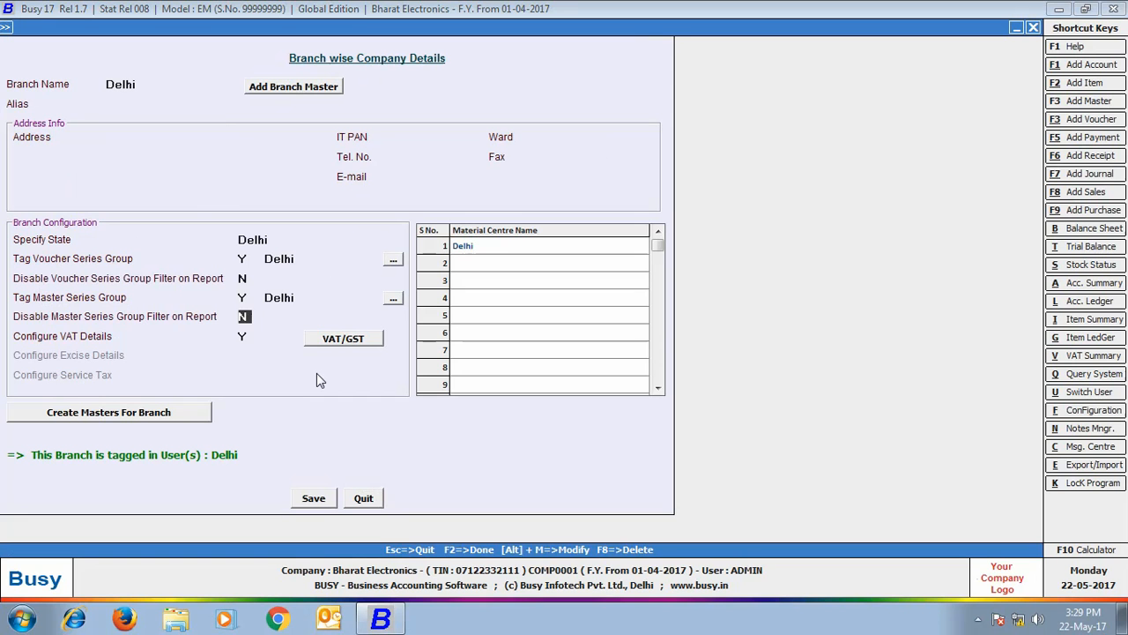
{"action": "left_click", "coordinate": [319, 499]}
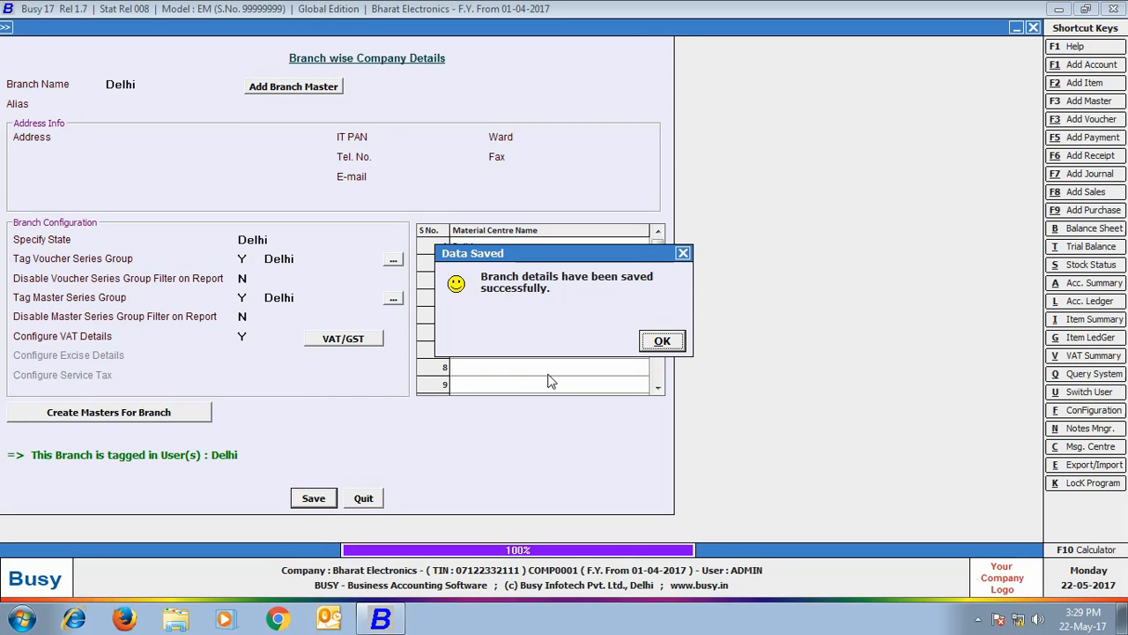
{"action": "left_click", "coordinate": [661, 341]}
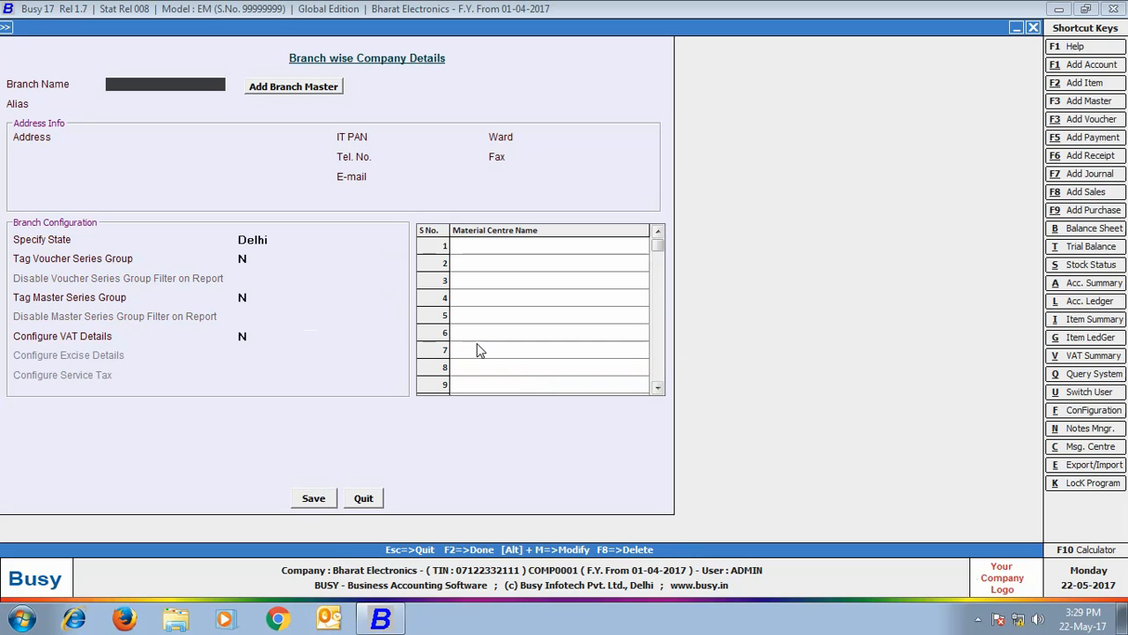
- Tag the Rajasthan branch with the Rajasthan master series group, save it, and close the settings
{"action": "key", "text": "space"}
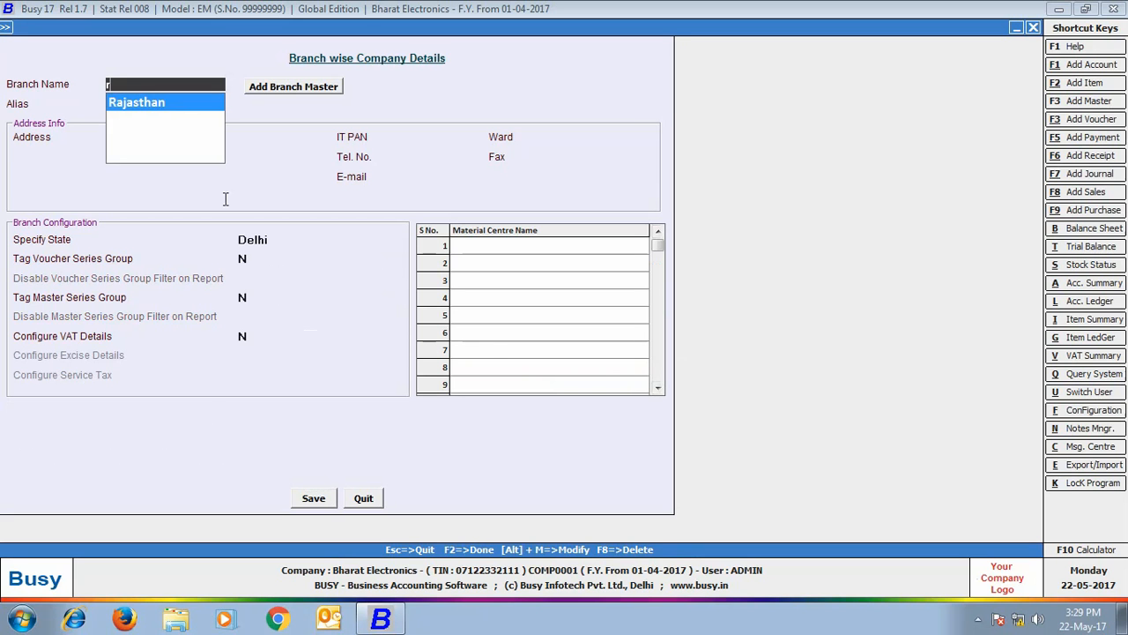
{"action": "left_click", "coordinate": [178, 104]}
{"action": "left_click", "coordinate": [243, 298]}
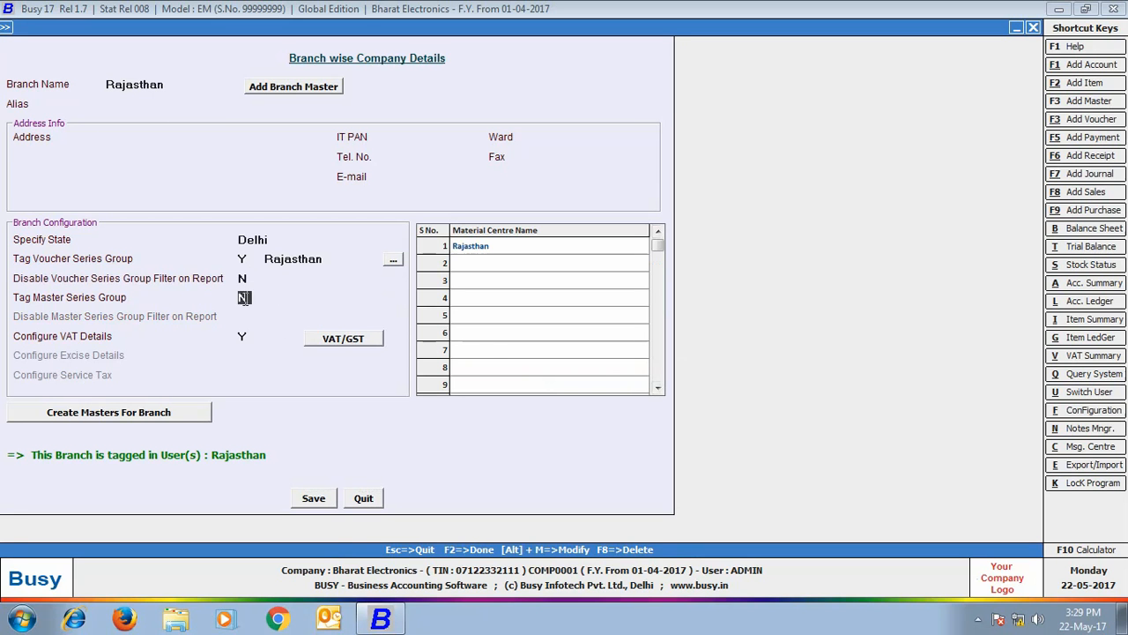
{"action": "key", "text": "y"}
{"action": "key", "text": "Return"}
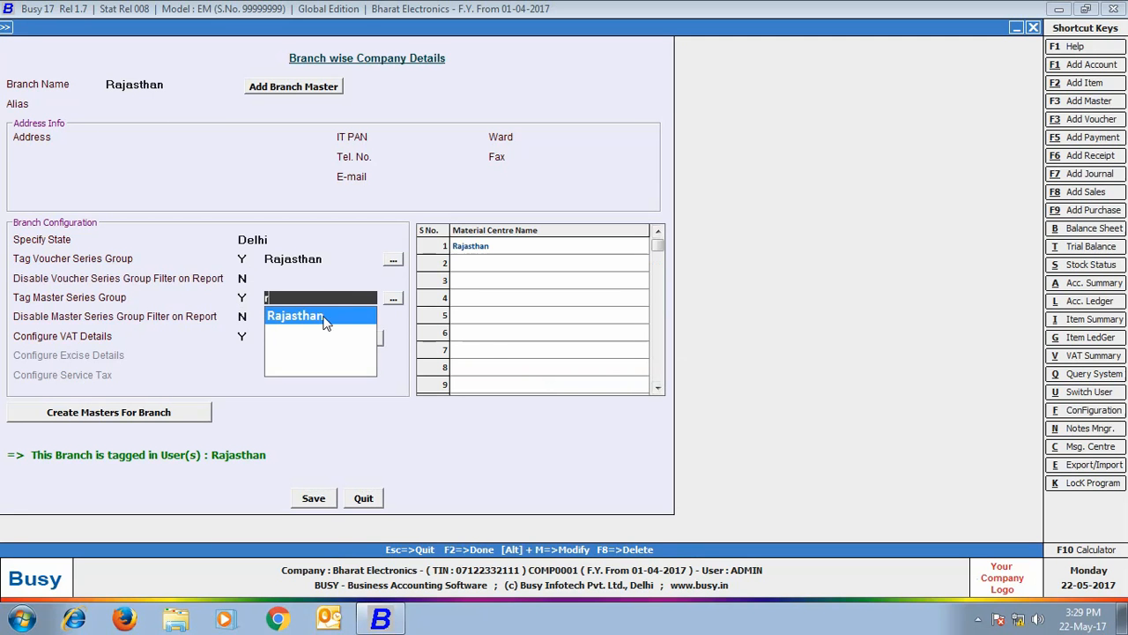
{"action": "left_click", "coordinate": [319, 322]}
{"action": "left_click", "coordinate": [313, 499]}
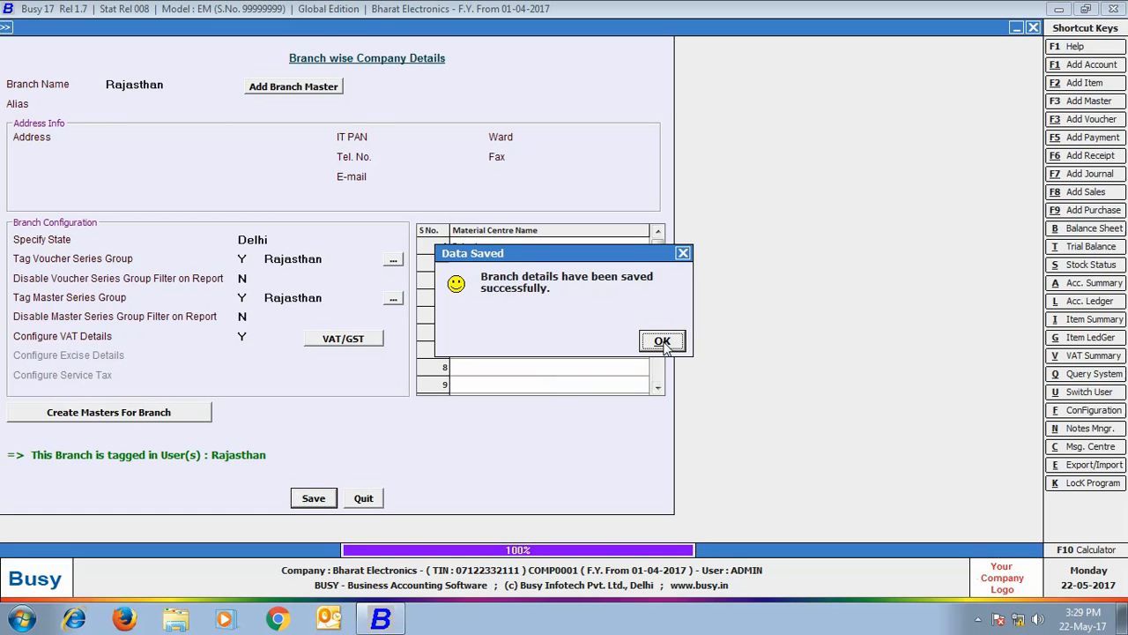
{"action": "key", "text": "Return"}
{"action": "left_click", "coordinate": [364, 498]}
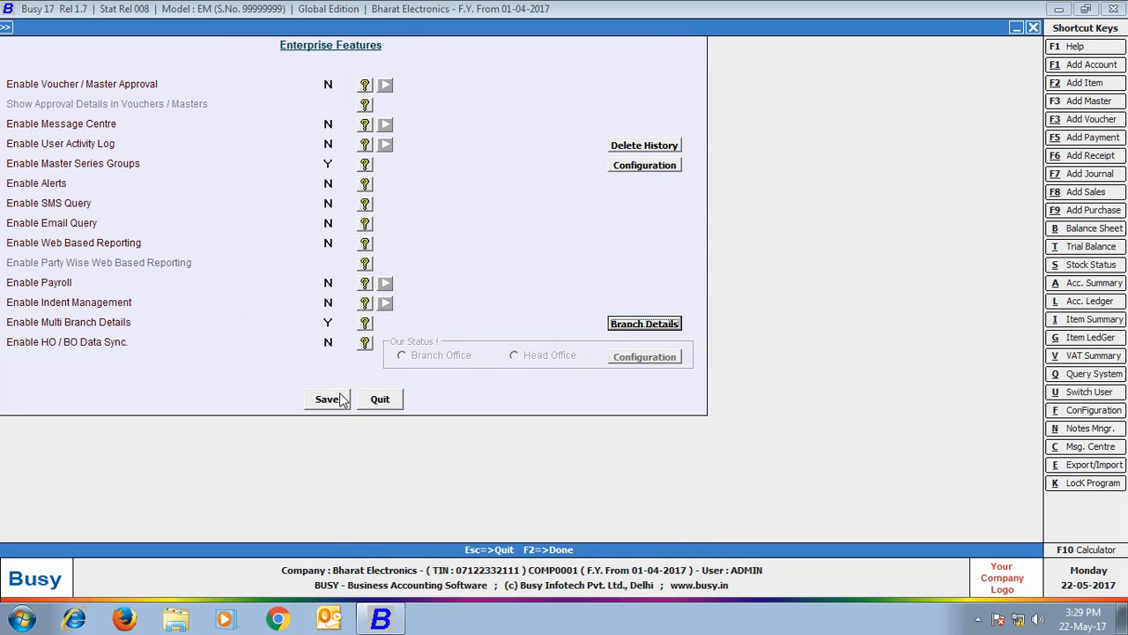
{"action": "left_click", "coordinate": [342, 399]}
- Tag the VAT/12.5% (R) sale type to the Delhi series group and save it
{"action": "left_click", "coordinate": [56, 515]}
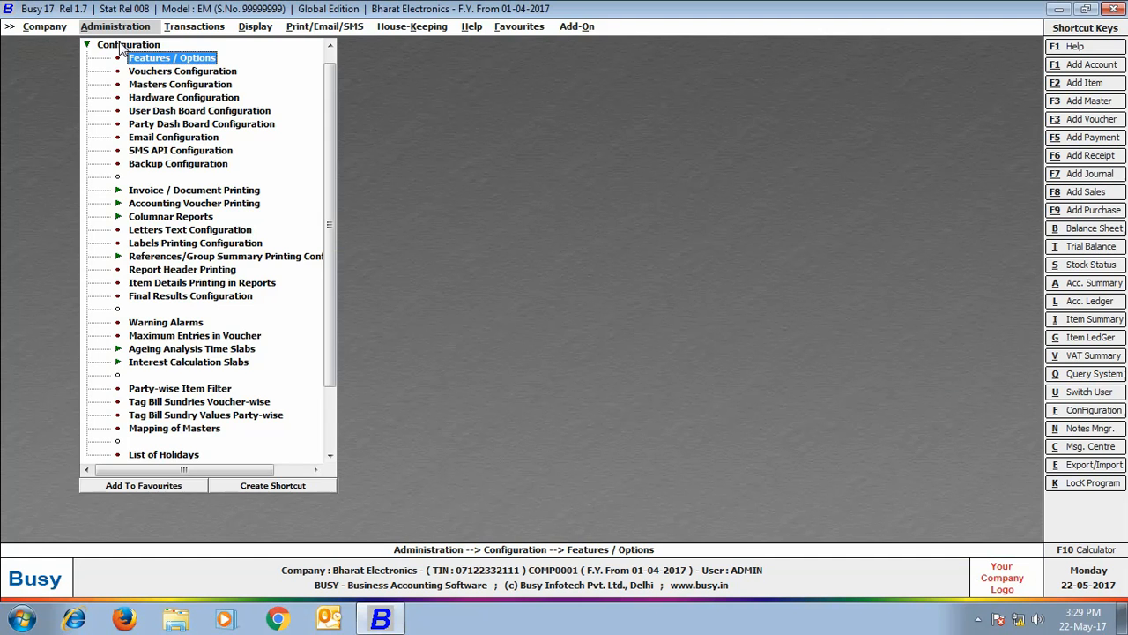
{"action": "key", "text": "Escape"}
{"action": "left_click", "coordinate": [116, 44]}
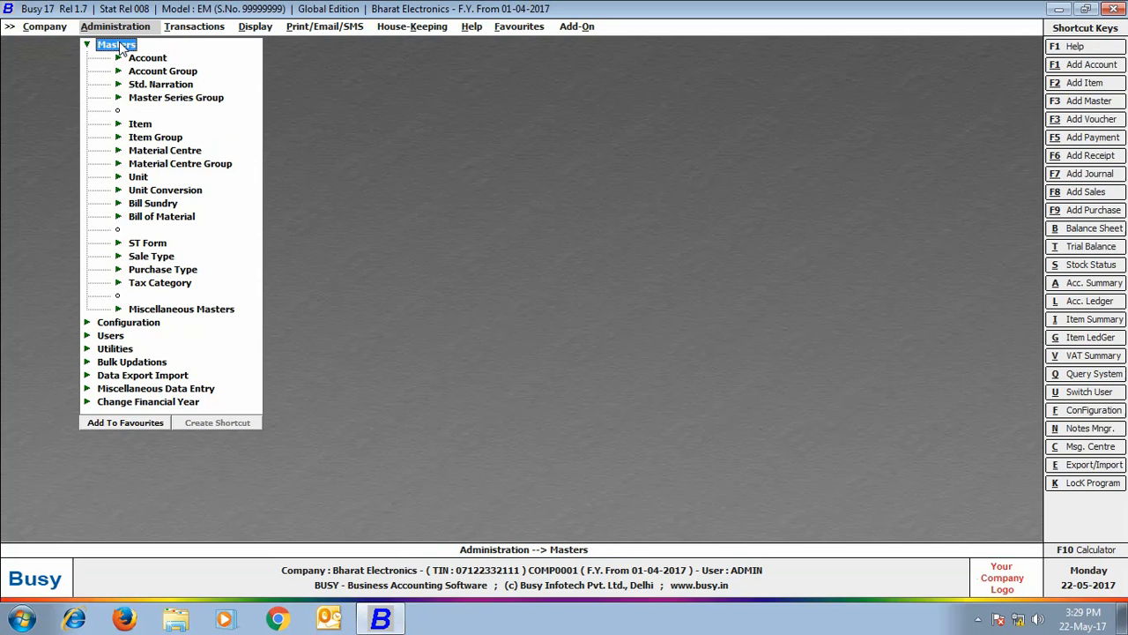
{"action": "left_click", "coordinate": [167, 260]}
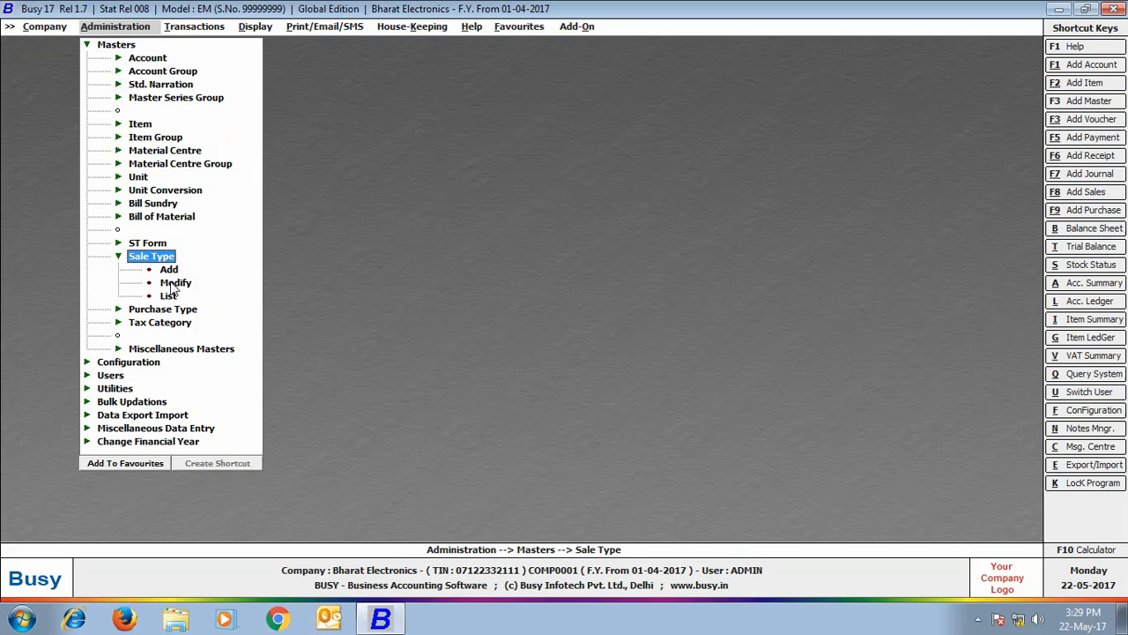
{"action": "left_click", "coordinate": [175, 282]}
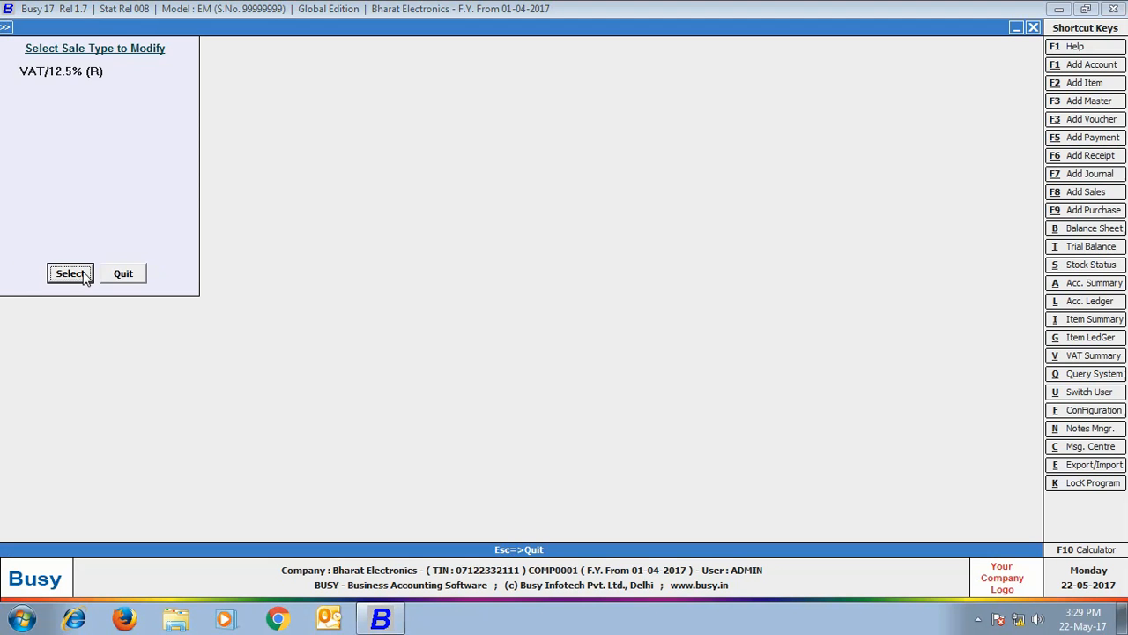
{"action": "left_click", "coordinate": [85, 276]}
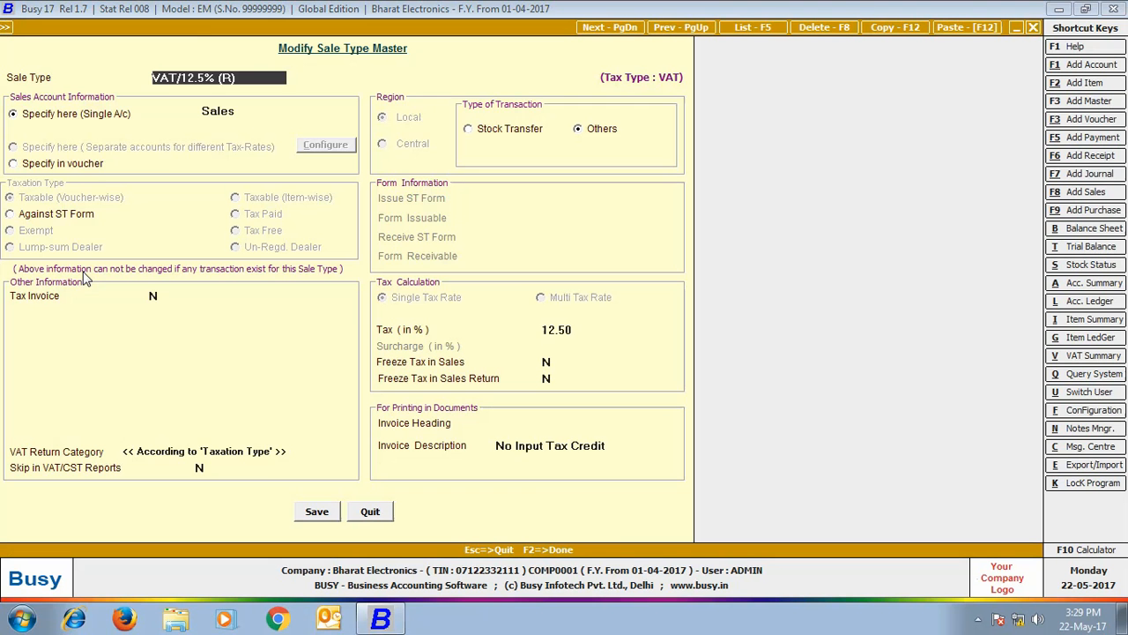
{"action": "left_click", "coordinate": [316, 511]}
{"action": "type", "text": "d"}
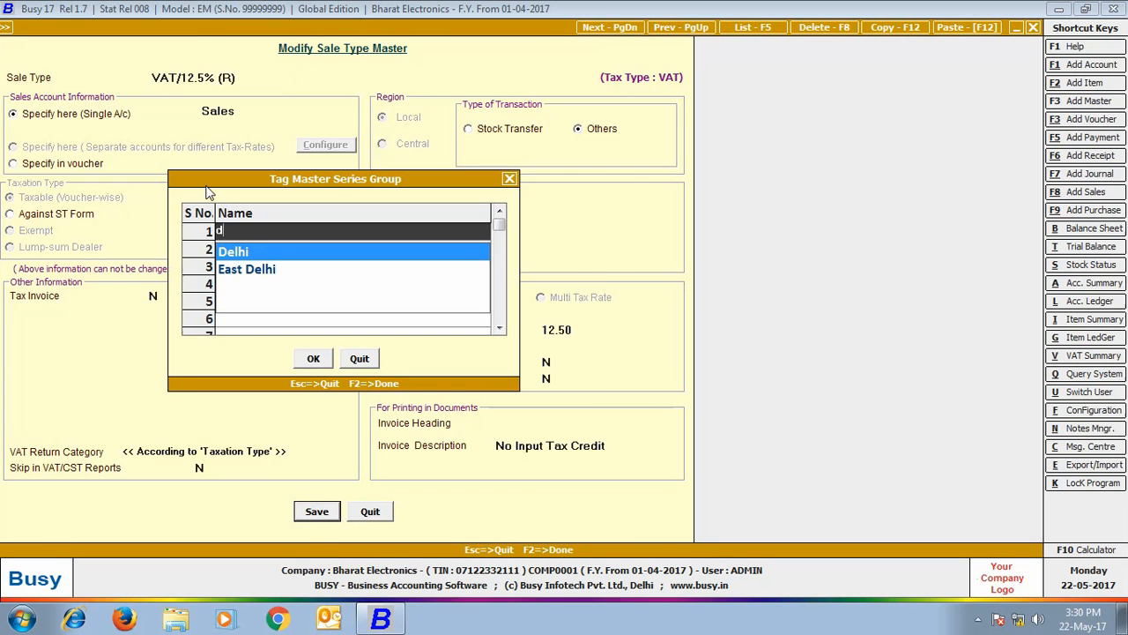
{"action": "key", "text": "Return"}
{"action": "left_click", "coordinate": [322, 363]}
- Tag the VAT /14.5% (R) sale type to the Rajasthan series group and save it
{"action": "type", "text": "VAT"}
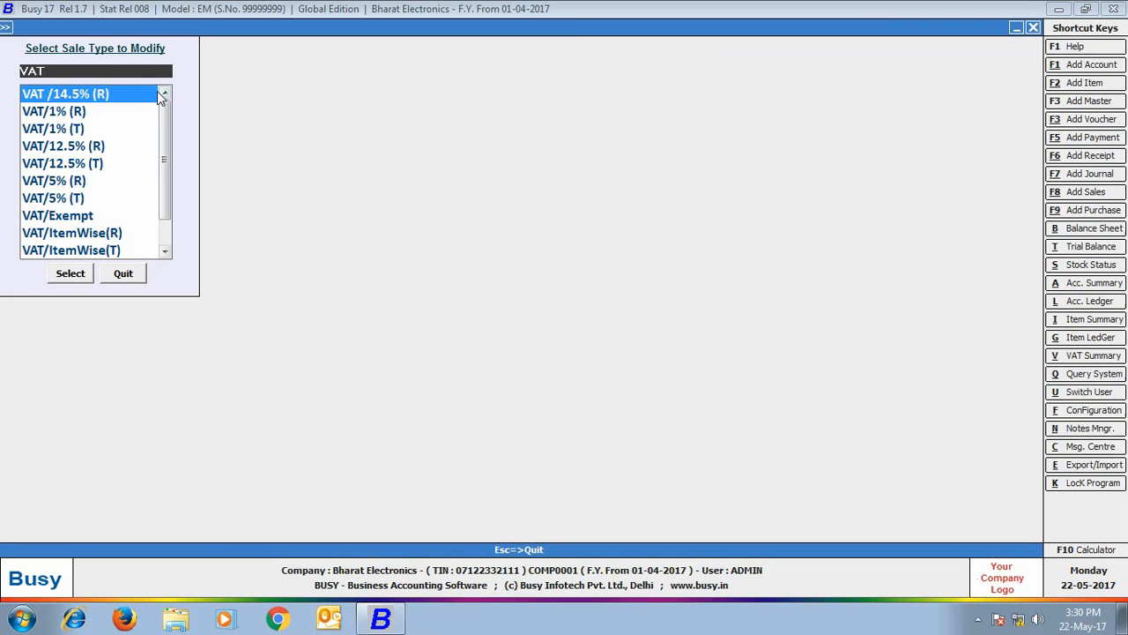
{"action": "key", "text": "Return"}
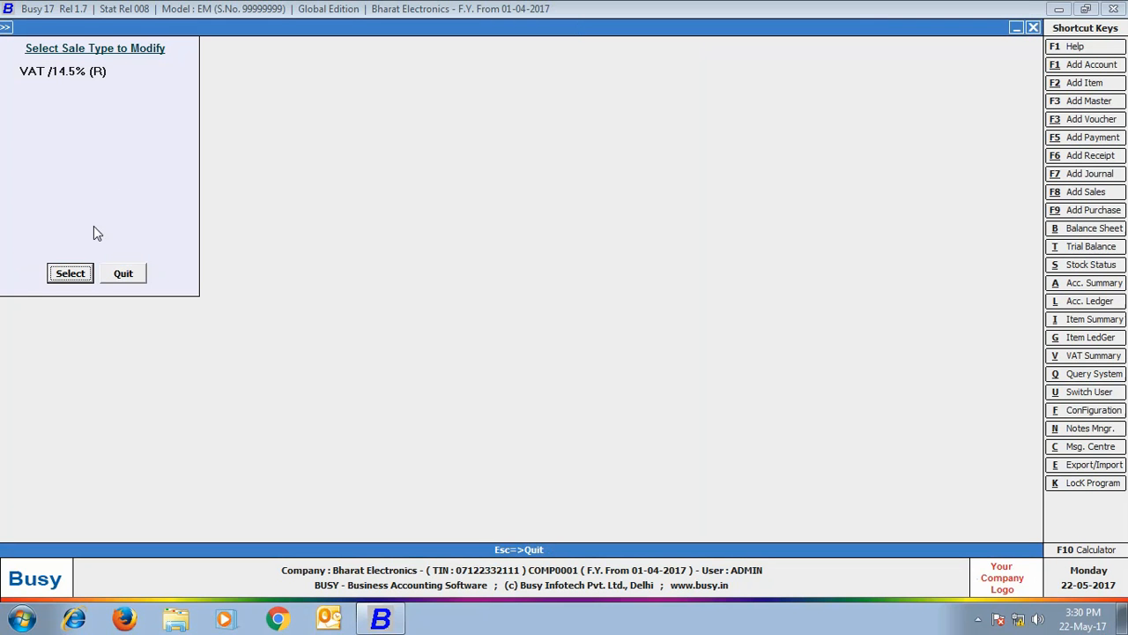
{"action": "left_click", "coordinate": [71, 273]}
{"action": "left_click", "coordinate": [315, 512]}
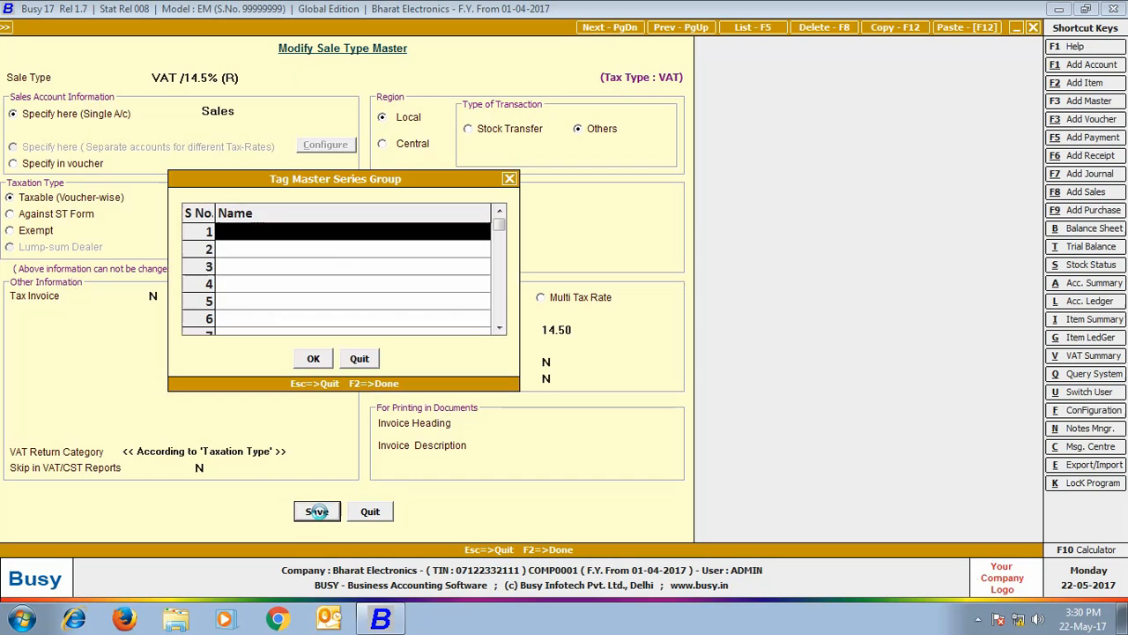
{"action": "type", "text": "r"}
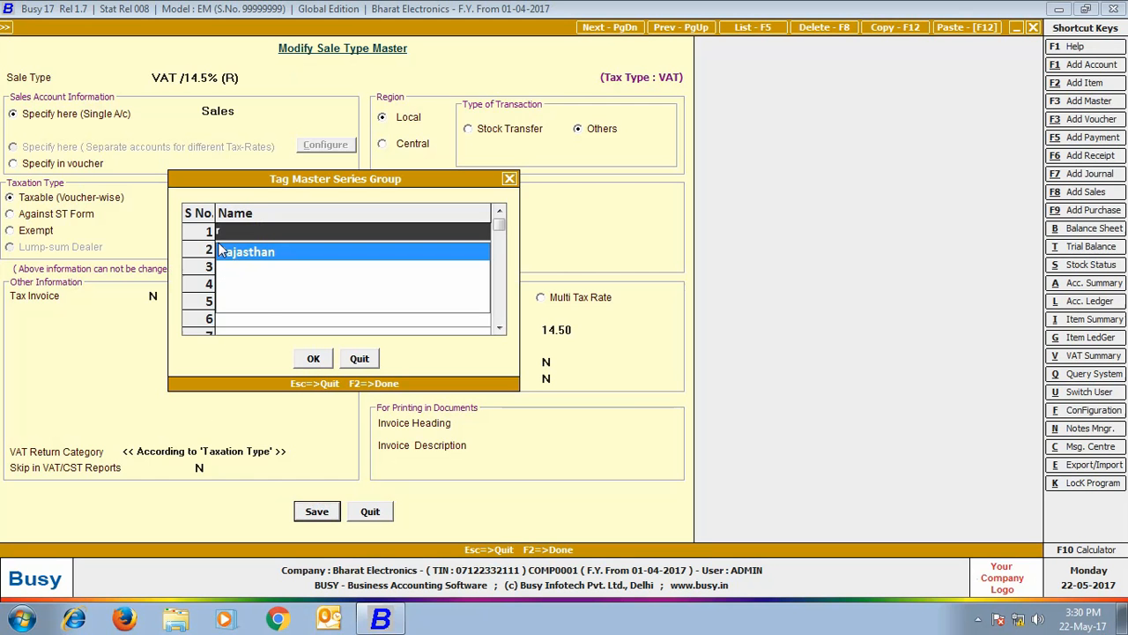
{"action": "left_click", "coordinate": [225, 251]}
{"action": "left_click", "coordinate": [317, 358]}
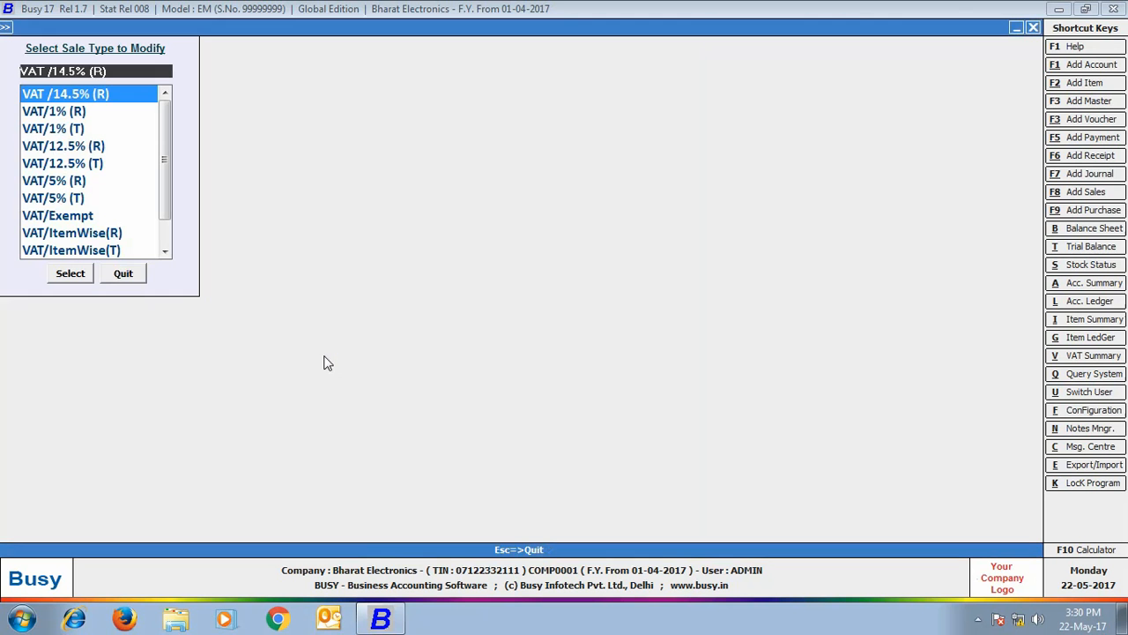
{"action": "left_click", "coordinate": [121, 275]}
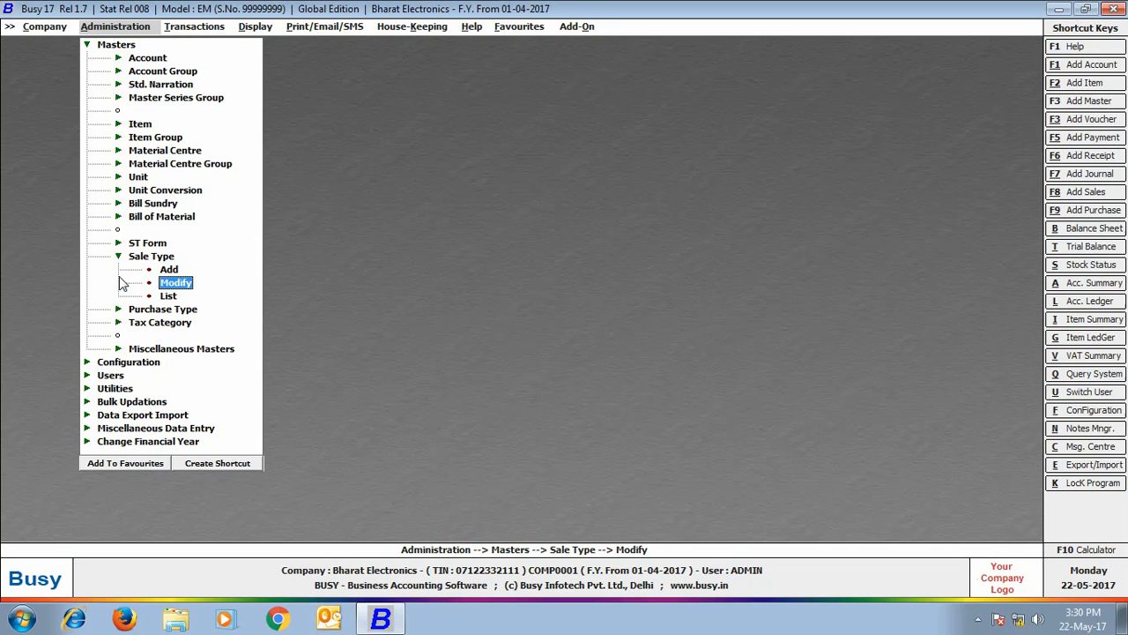
- Save the VAT bill sundry tagged to the Delhi series group
{"action": "left_click", "coordinate": [152, 203]}
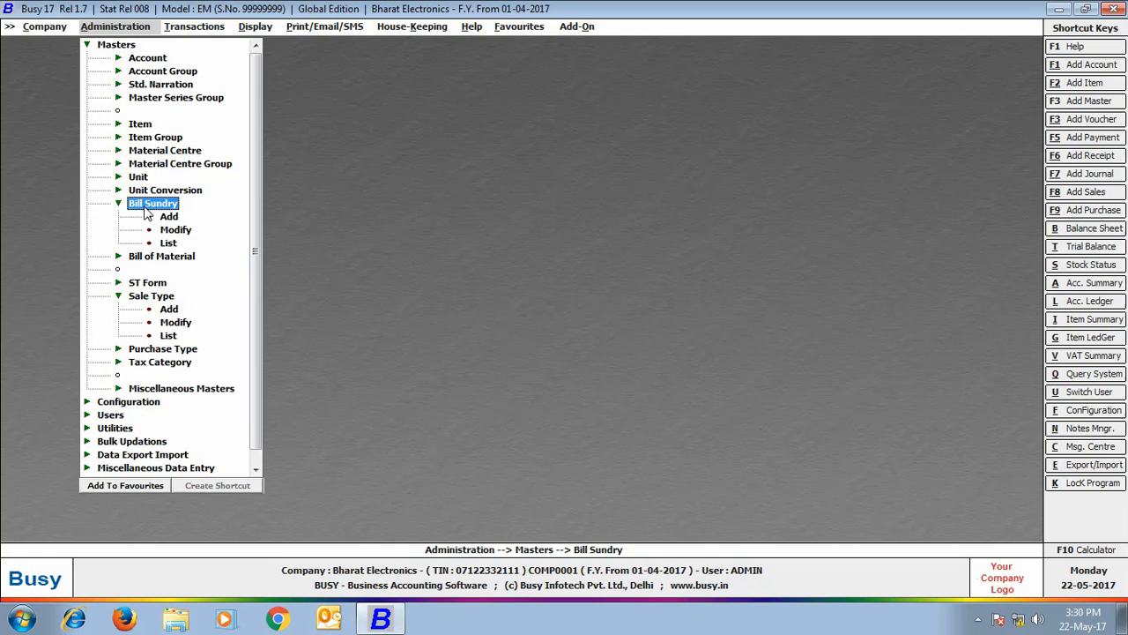
{"action": "left_click", "coordinate": [181, 230]}
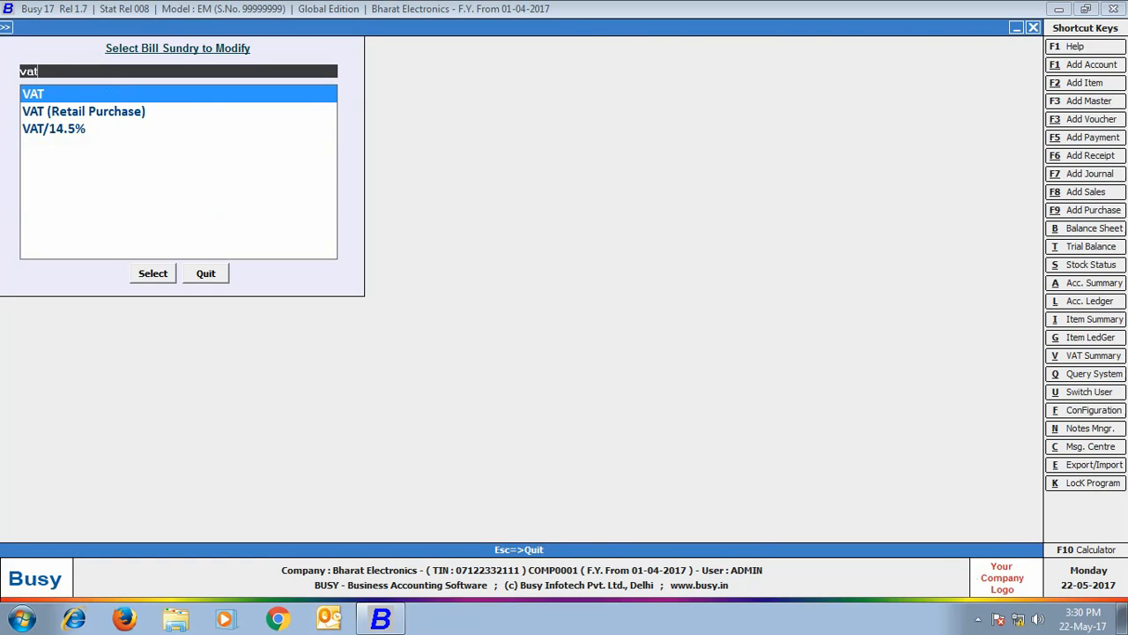
{"action": "left_click", "coordinate": [38, 93]}
{"action": "left_click", "coordinate": [154, 274]}
{"action": "left_click", "coordinate": [686, 526]}
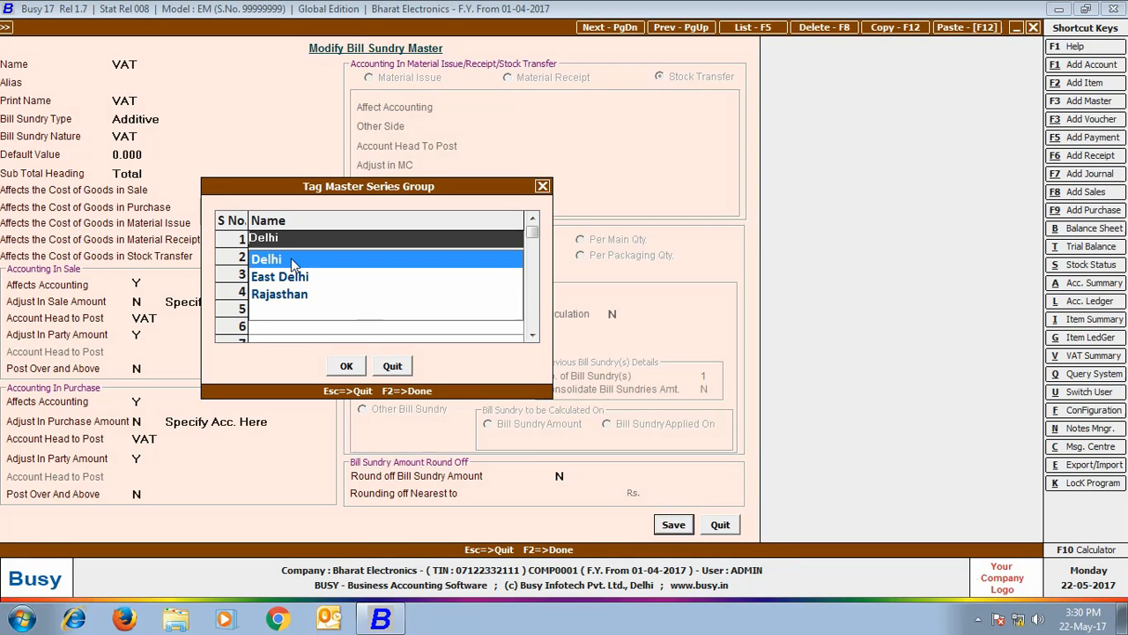
{"action": "left_click", "coordinate": [353, 368]}
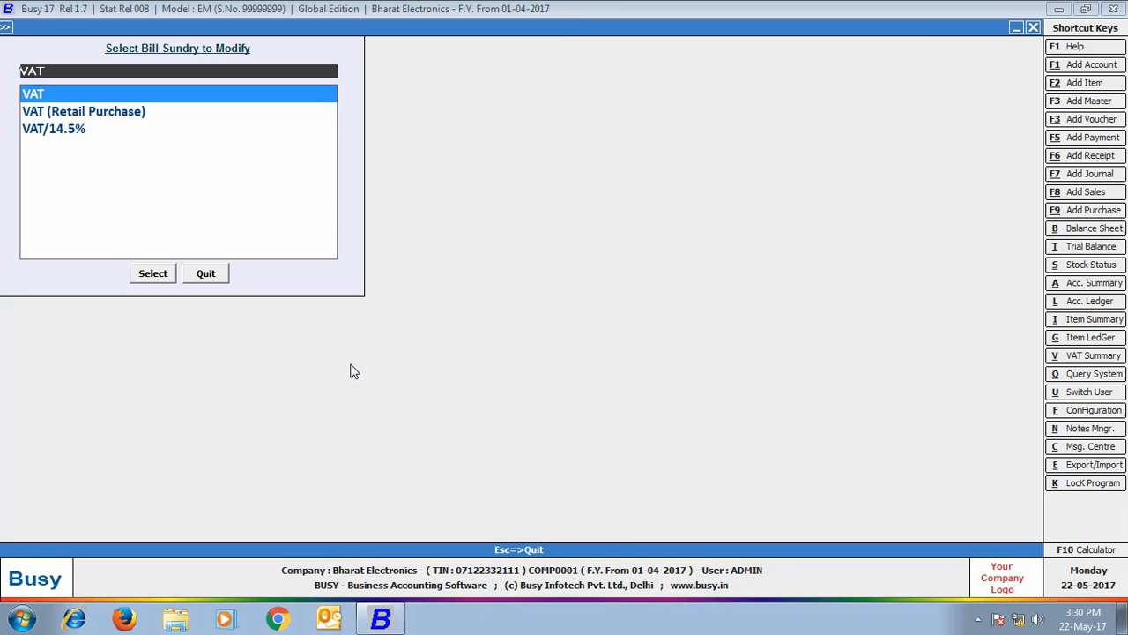
- Save the VAT/14.5% bill sundry tagged to the Rajasthan series group
{"action": "left_click", "coordinate": [65, 132]}
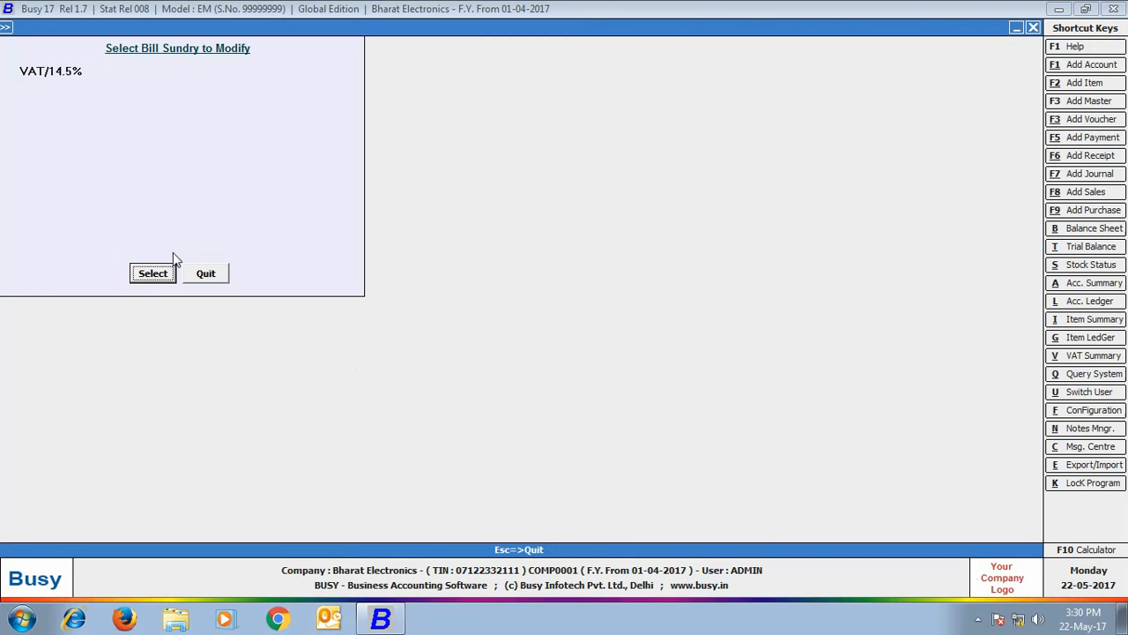
{"action": "left_click", "coordinate": [150, 273]}
{"action": "left_click", "coordinate": [665, 523]}
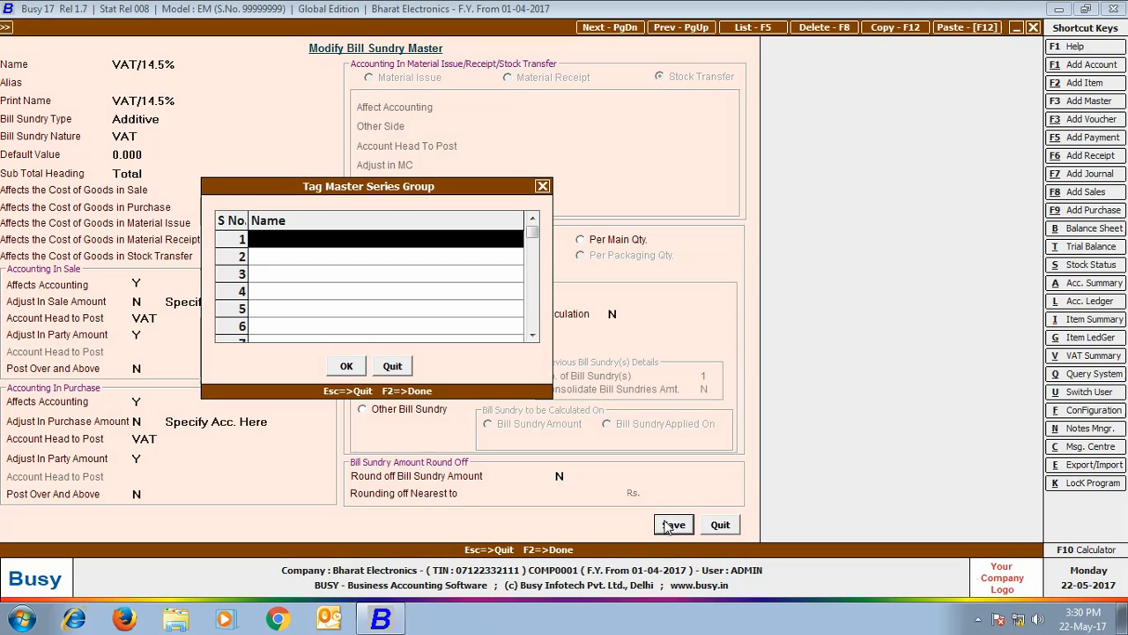
{"action": "type", "text": "r"}
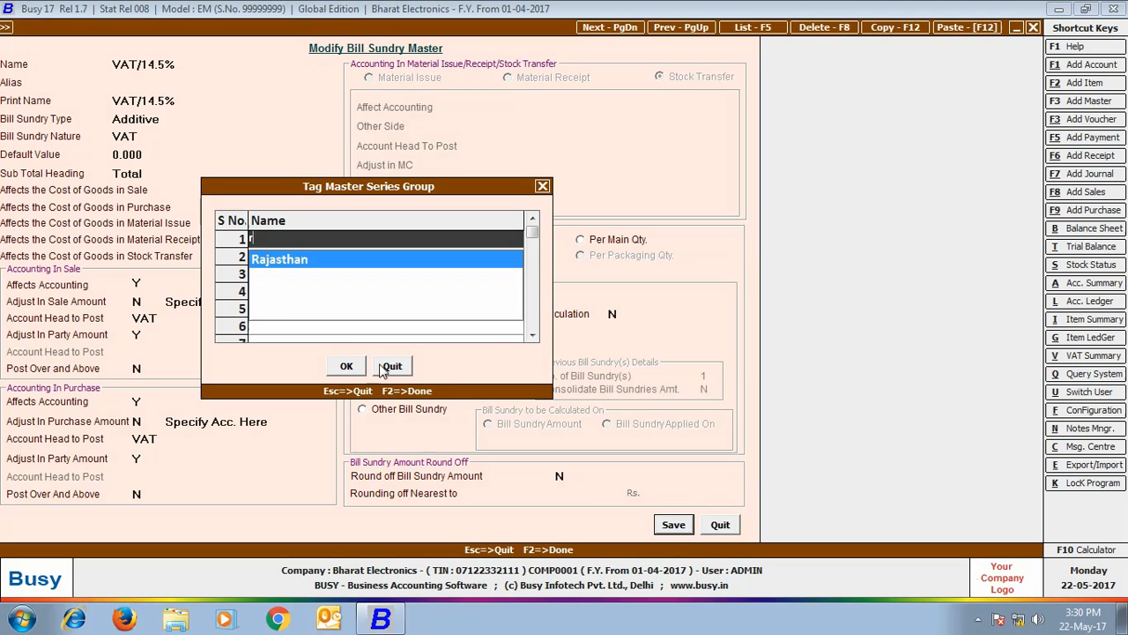
{"action": "left_click", "coordinate": [300, 258]}
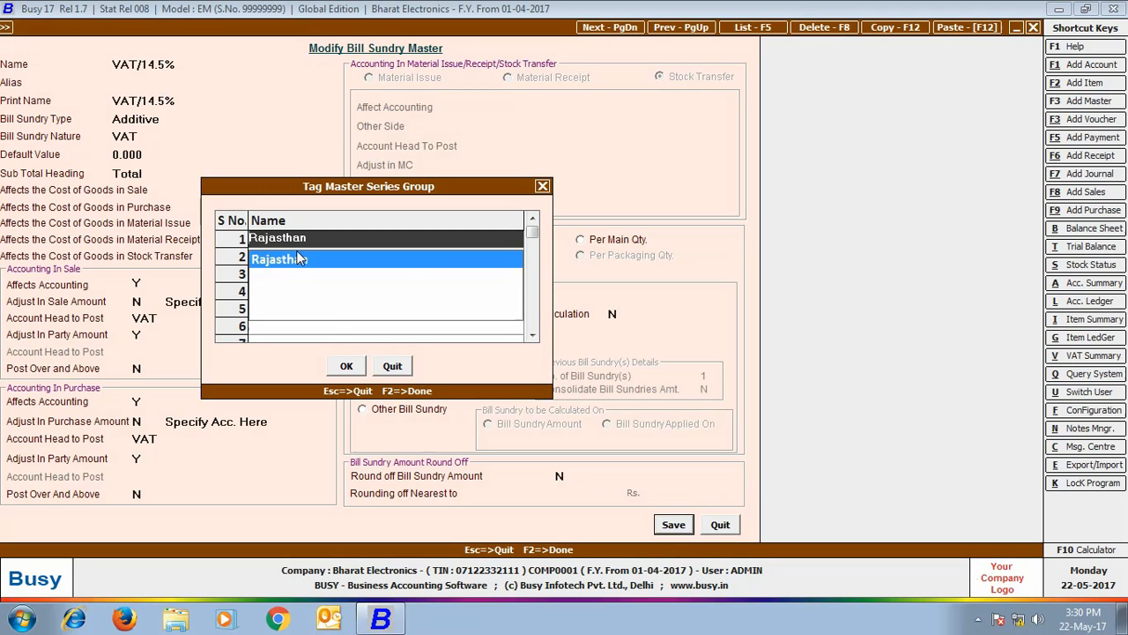
{"action": "left_click", "coordinate": [353, 364]}
{"action": "left_click", "coordinate": [222, 275]}
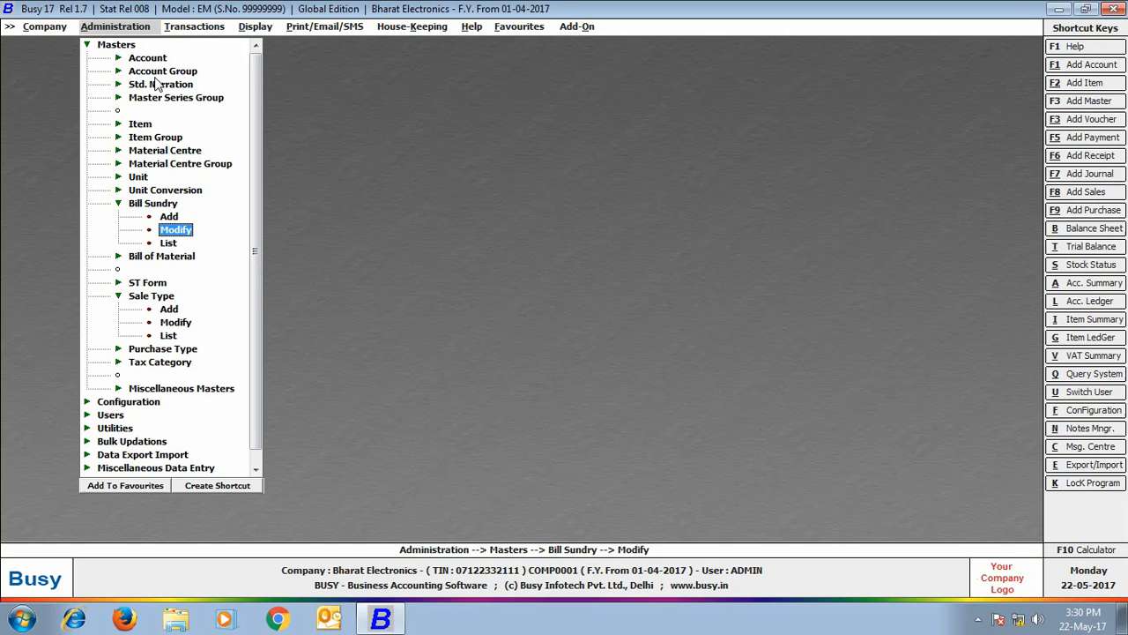
- Tag the Om Traders account to the Delhi series group and save it
{"action": "left_click", "coordinate": [151, 59]}
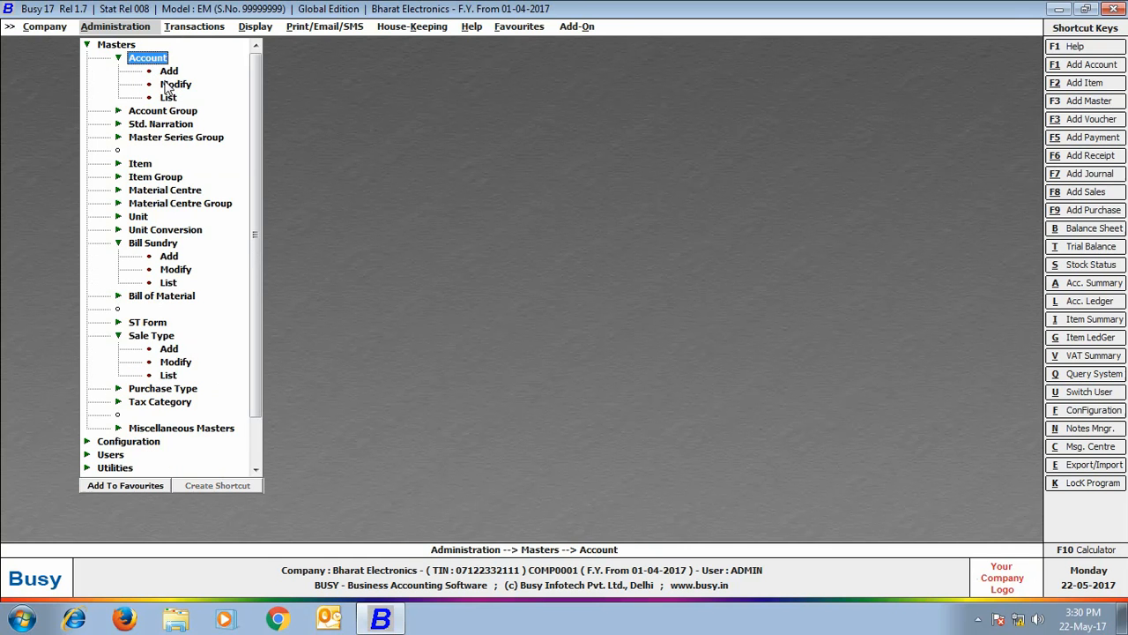
{"action": "double_click", "coordinate": [163, 84]}
{"action": "type", "text": "om"}
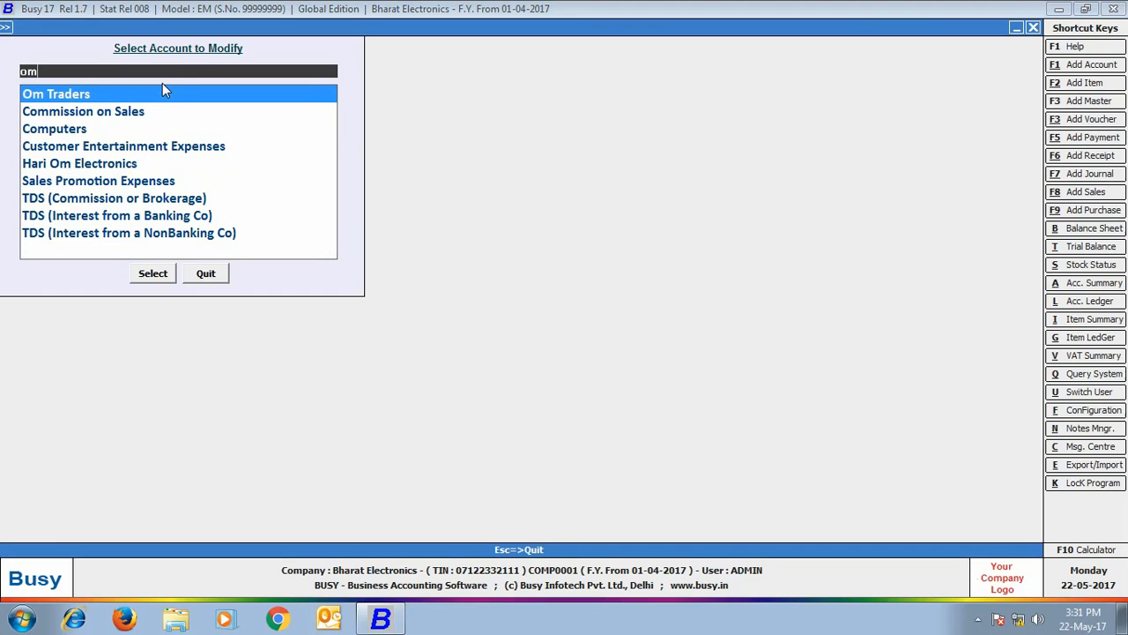
{"action": "double_click", "coordinate": [162, 88]}
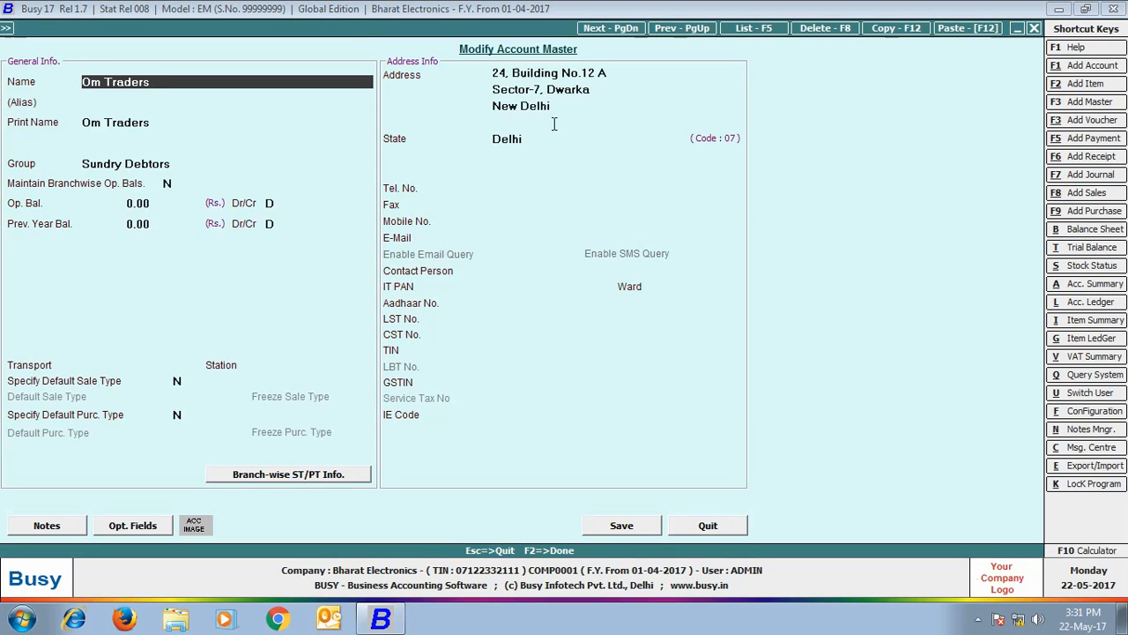
{"action": "left_click", "coordinate": [621, 527]}
{"action": "type", "text": "de"}
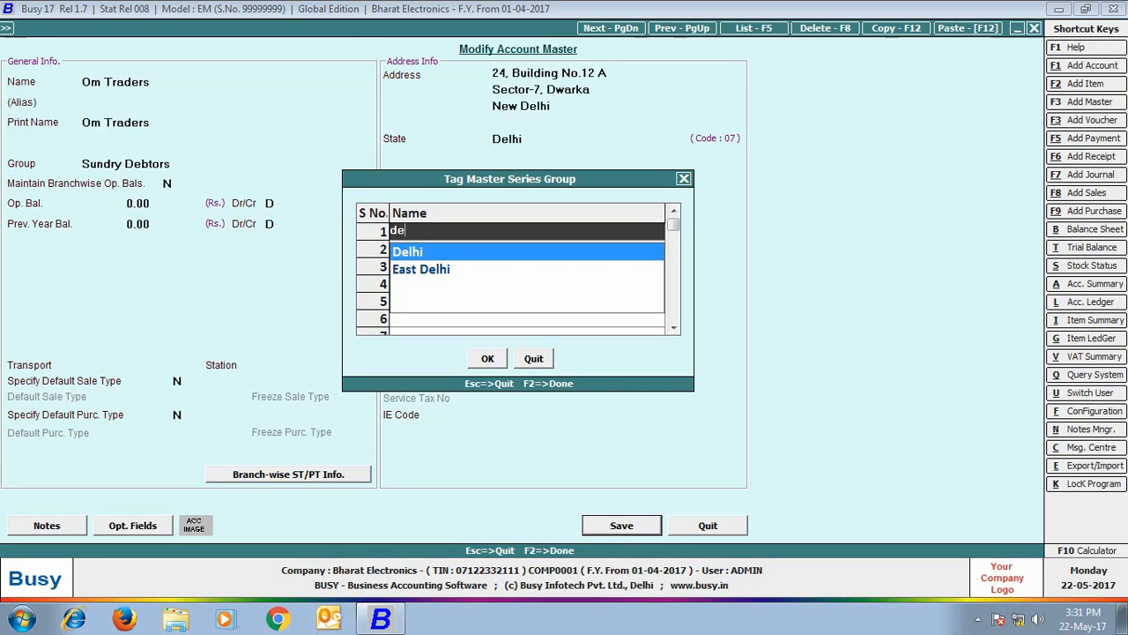
{"action": "key", "text": "Return"}
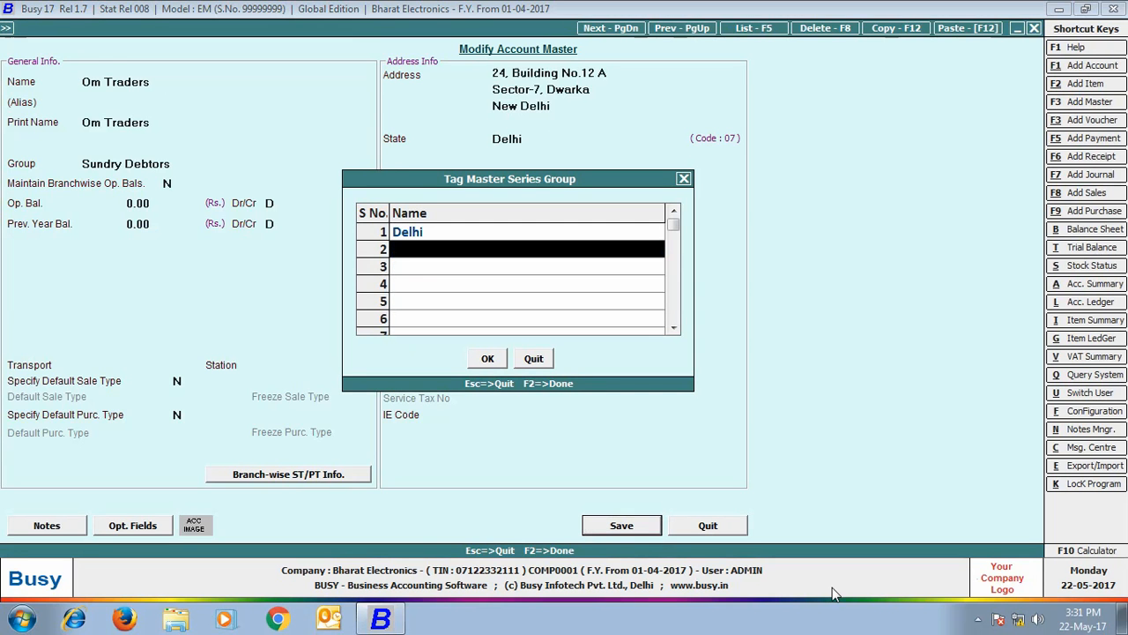
{"action": "left_click", "coordinate": [484, 362]}
- Tag the Hari Om Electronics account to the Rajasthan series group and save it
{"action": "type", "text": "h"}
{"action": "left_click", "coordinate": [173, 99]}
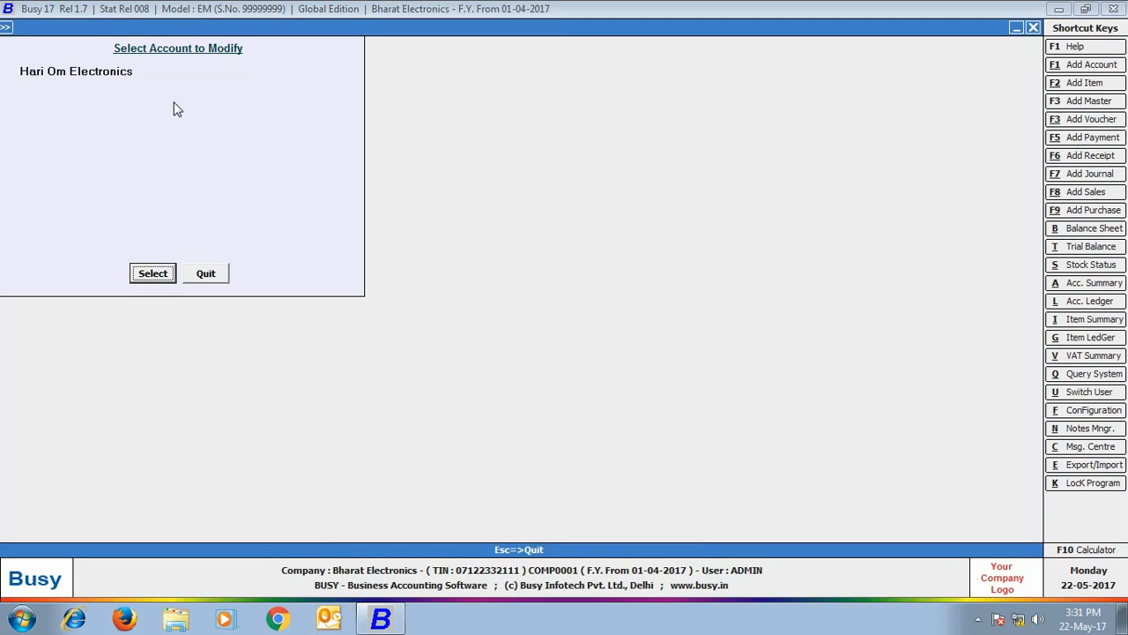
{"action": "left_click", "coordinate": [141, 278]}
{"action": "left_click", "coordinate": [623, 526]}
{"action": "type", "text": "r"}
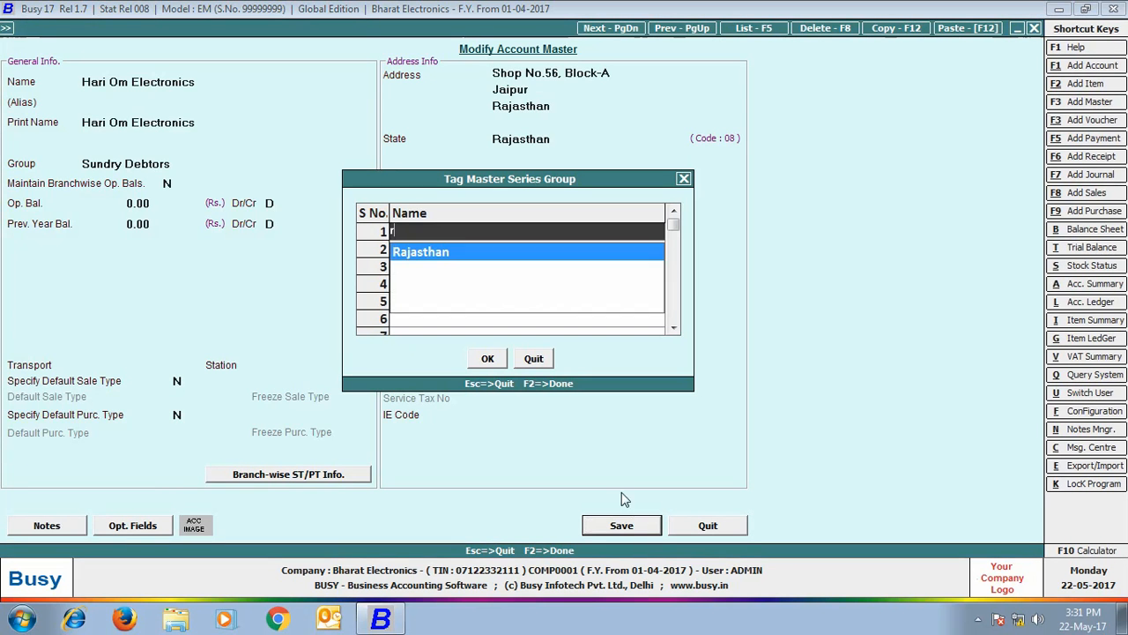
{"action": "key", "text": "Return"}
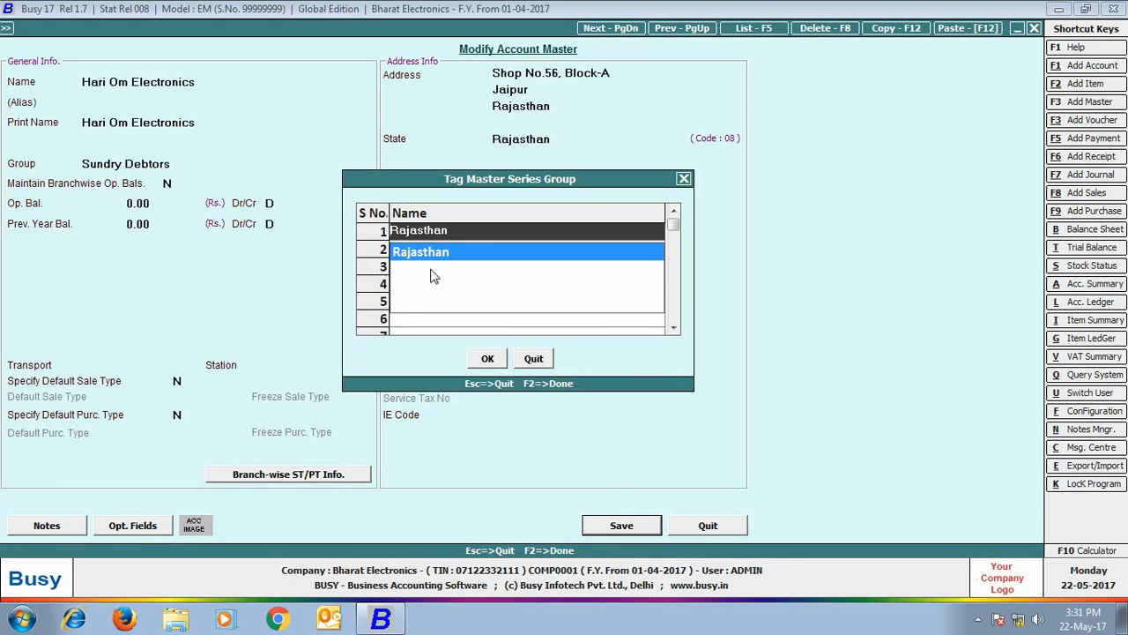
{"action": "left_click", "coordinate": [500, 356]}
{"action": "left_click", "coordinate": [207, 274]}
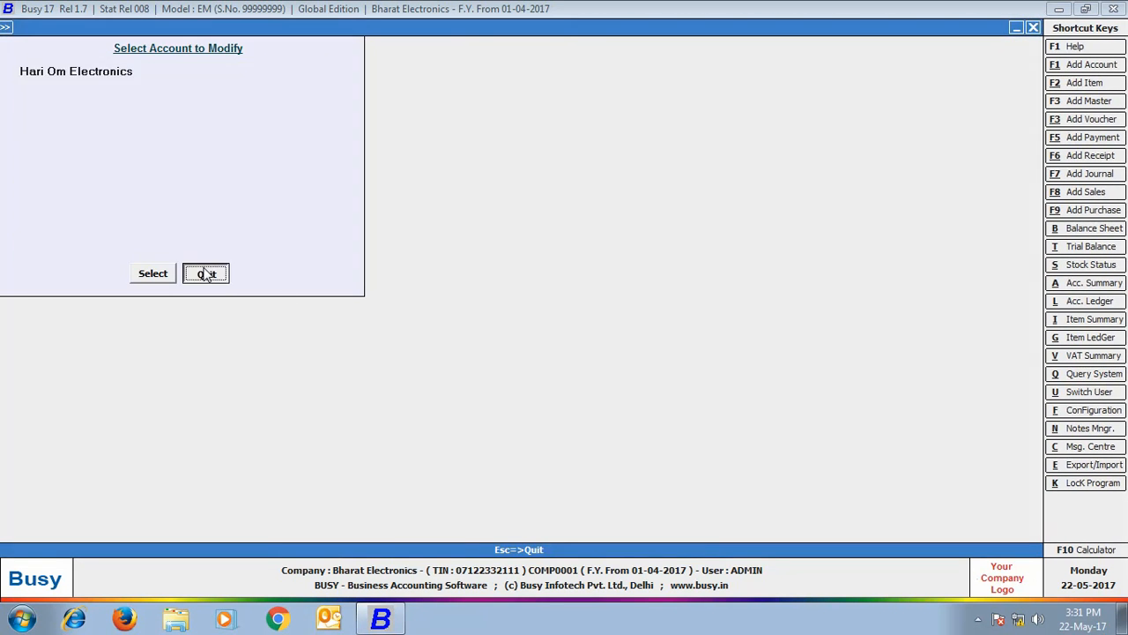
- Create account 'Telephone Expenses-Delhi' under Expenses (Indirect/Admn.), tagged to the Delhi series group
{"action": "left_click", "coordinate": [169, 72]}
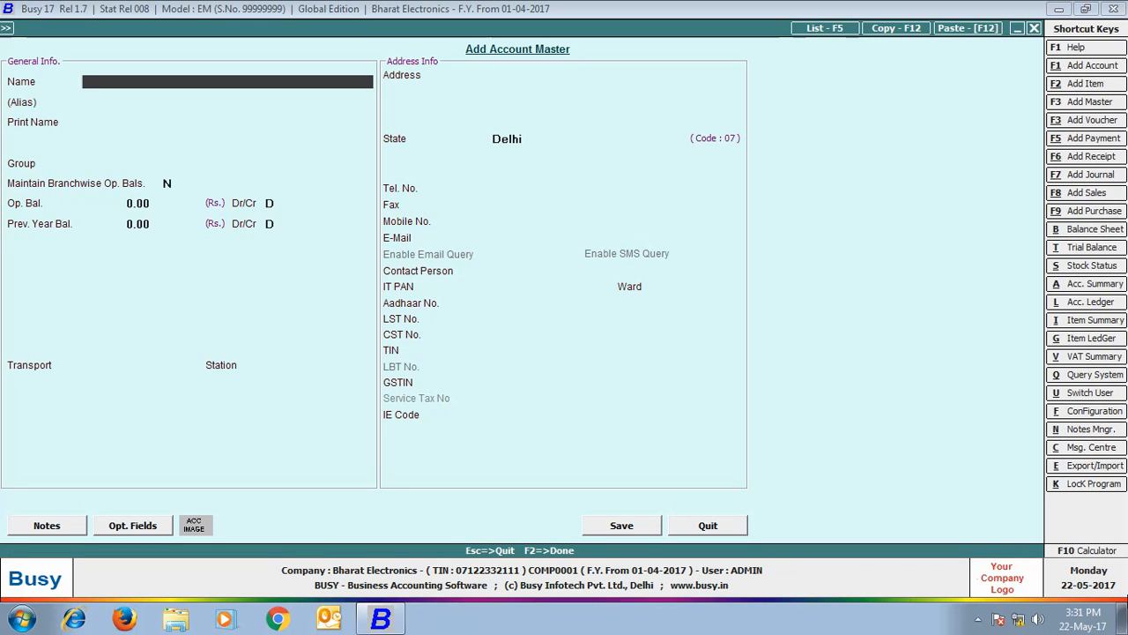
{"action": "type", "text": "Telephone Expenses-Delhi"}
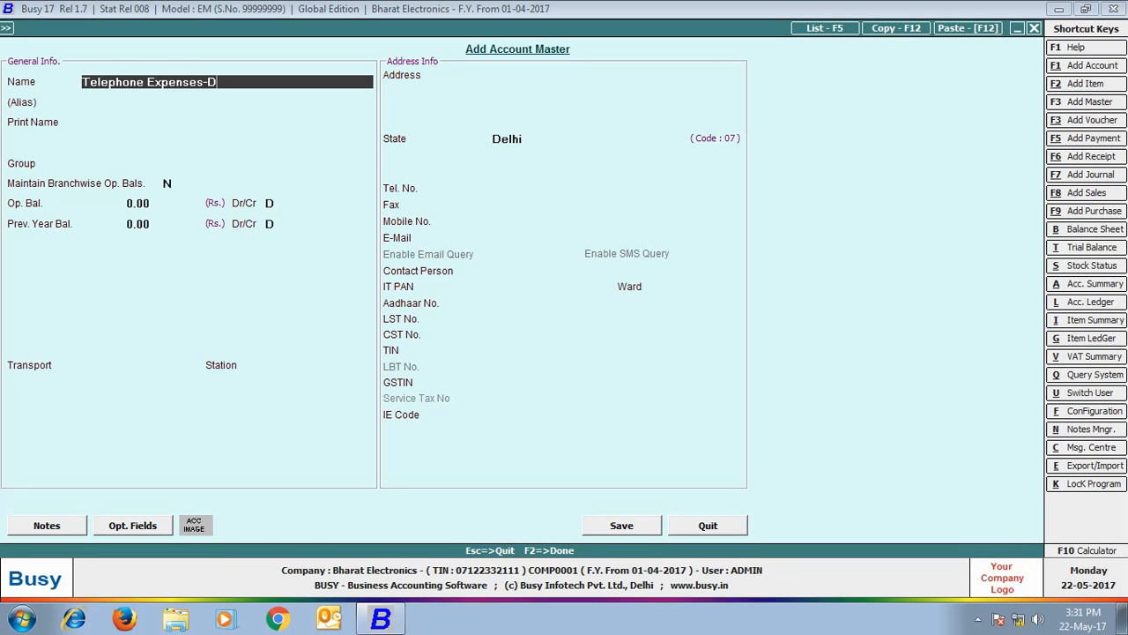
{"action": "key", "text": "Return"}
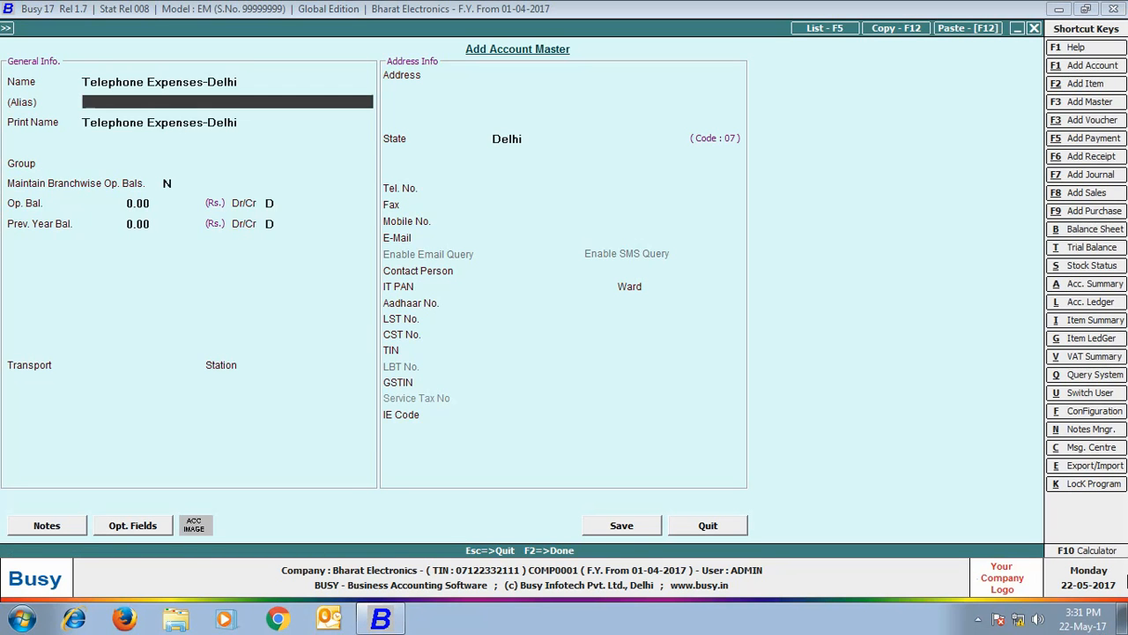
{"action": "key", "text": "Return"}
{"action": "key", "text": "Return"}
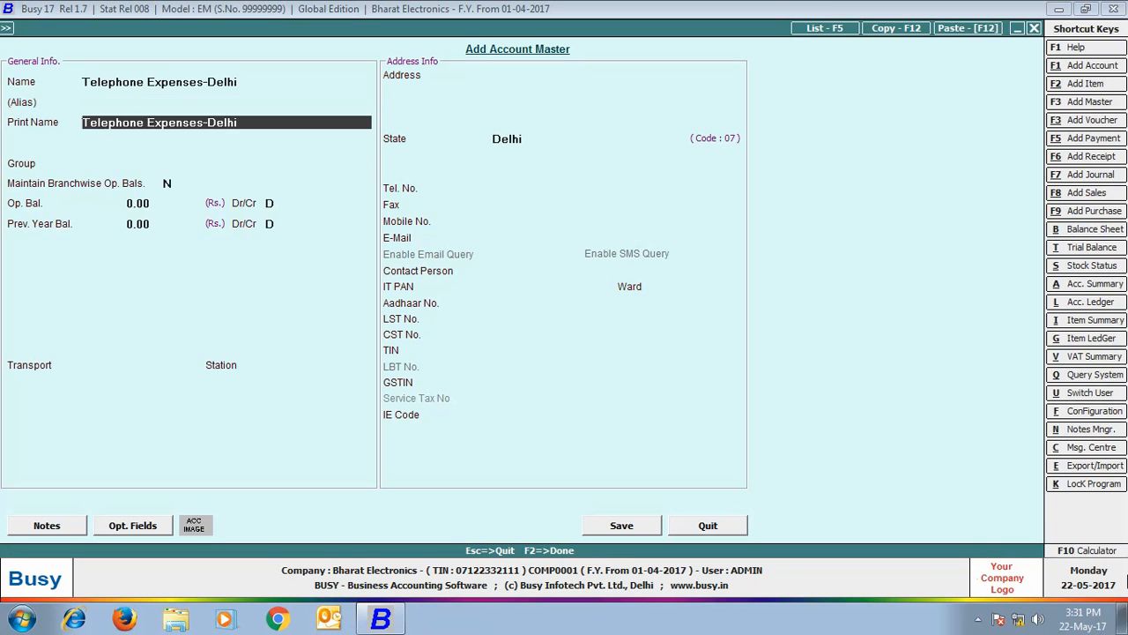
{"action": "type", "text": "ind"}
{"action": "key", "text": "Return"}
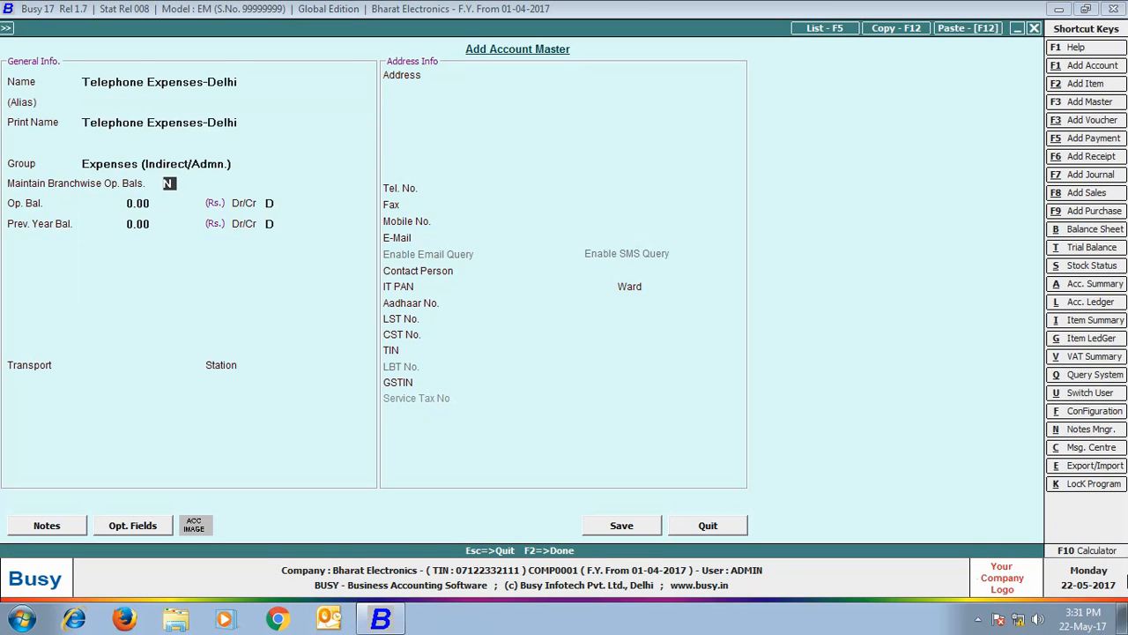
{"action": "left_click", "coordinate": [631, 526]}
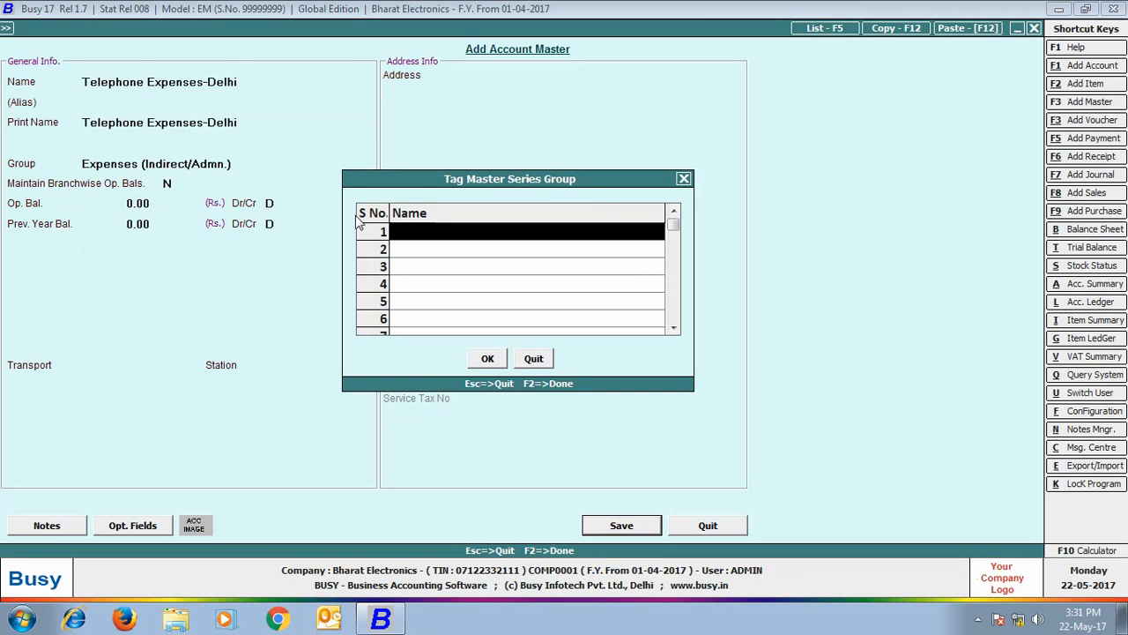
{"action": "type", "text": "d"}
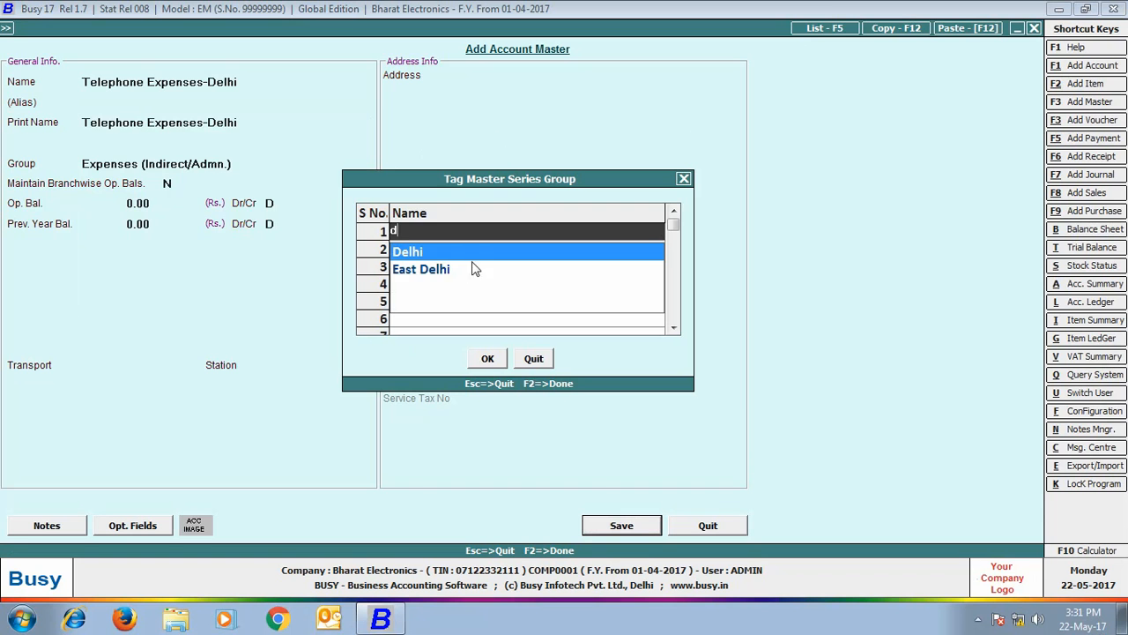
{"action": "left_click", "coordinate": [440, 251]}
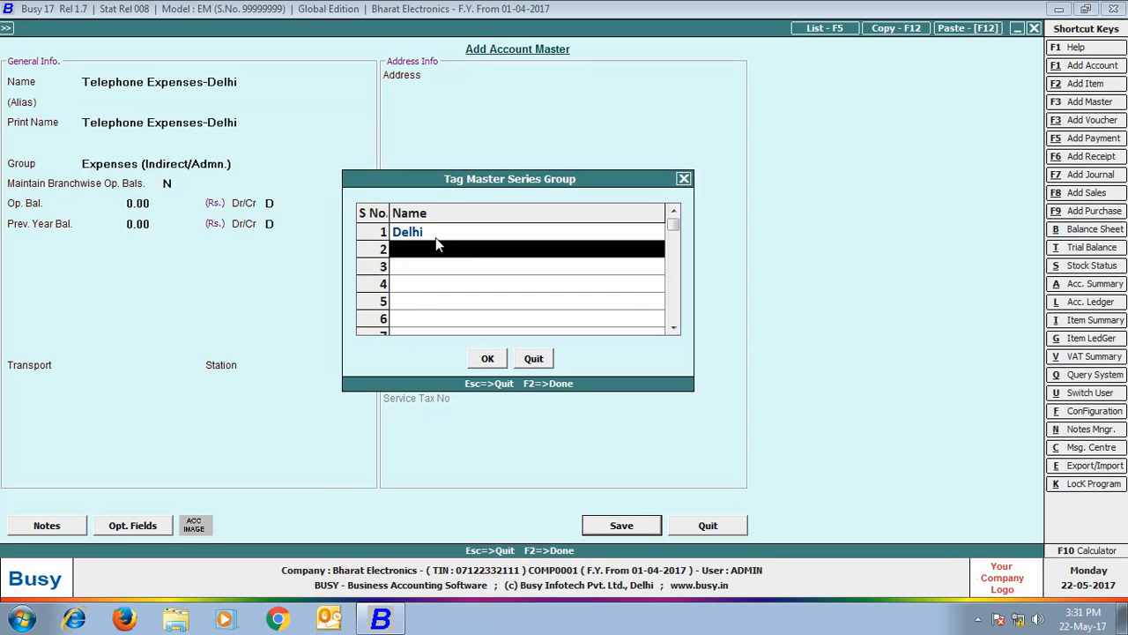
{"action": "left_click", "coordinate": [492, 361]}
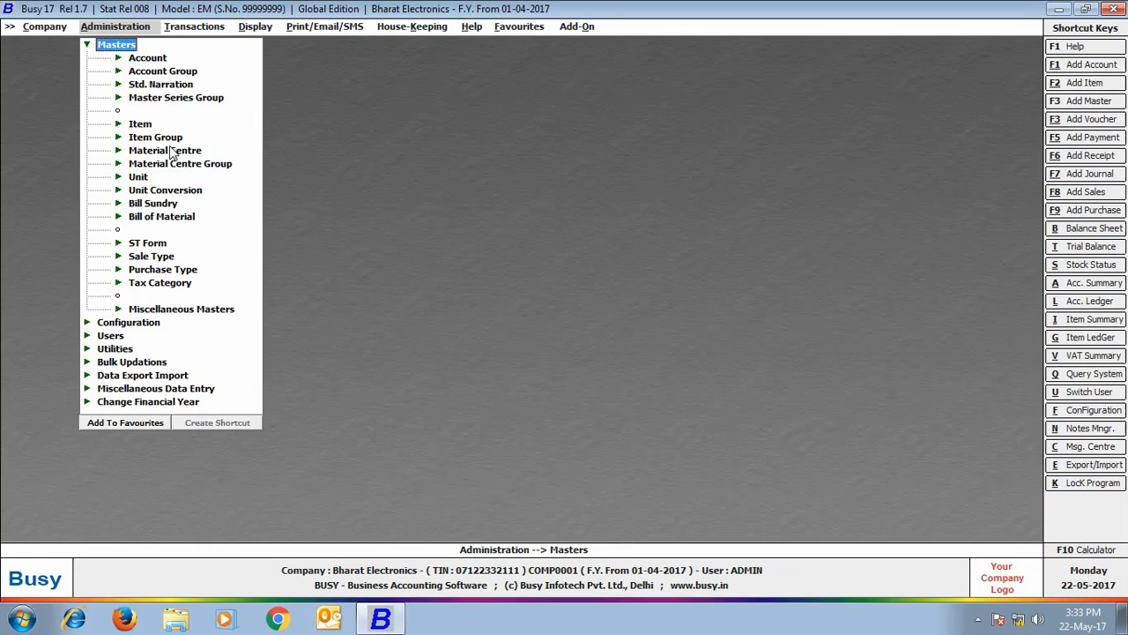
- Save the Delhi material centre tagged to the Delhi series group
{"action": "left_click", "coordinate": [165, 150]}
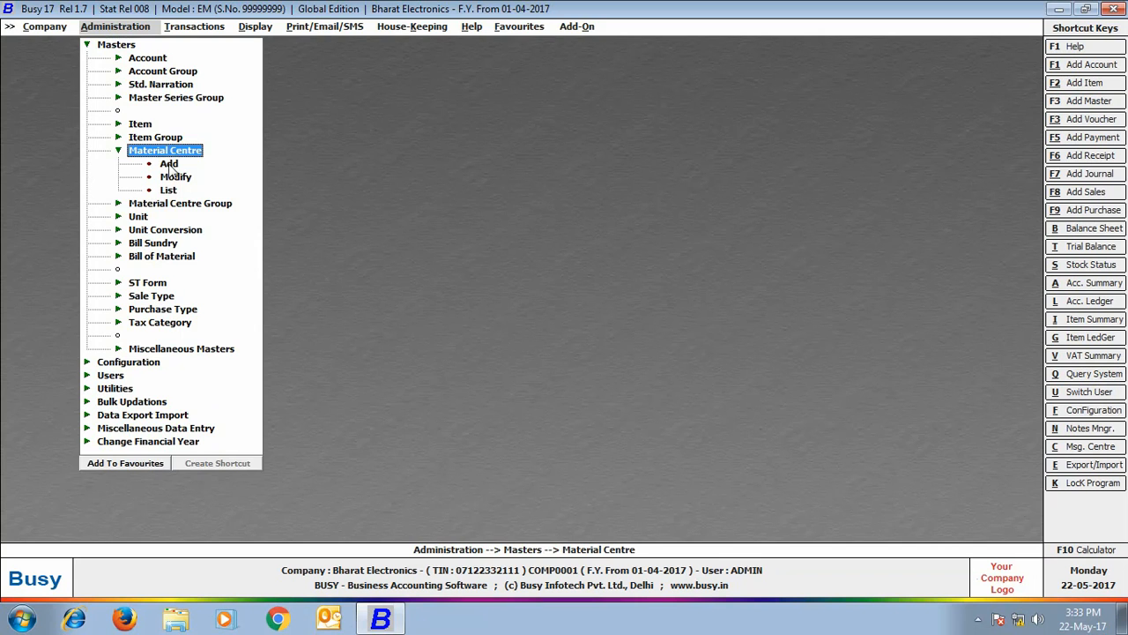
{"action": "left_click", "coordinate": [174, 176]}
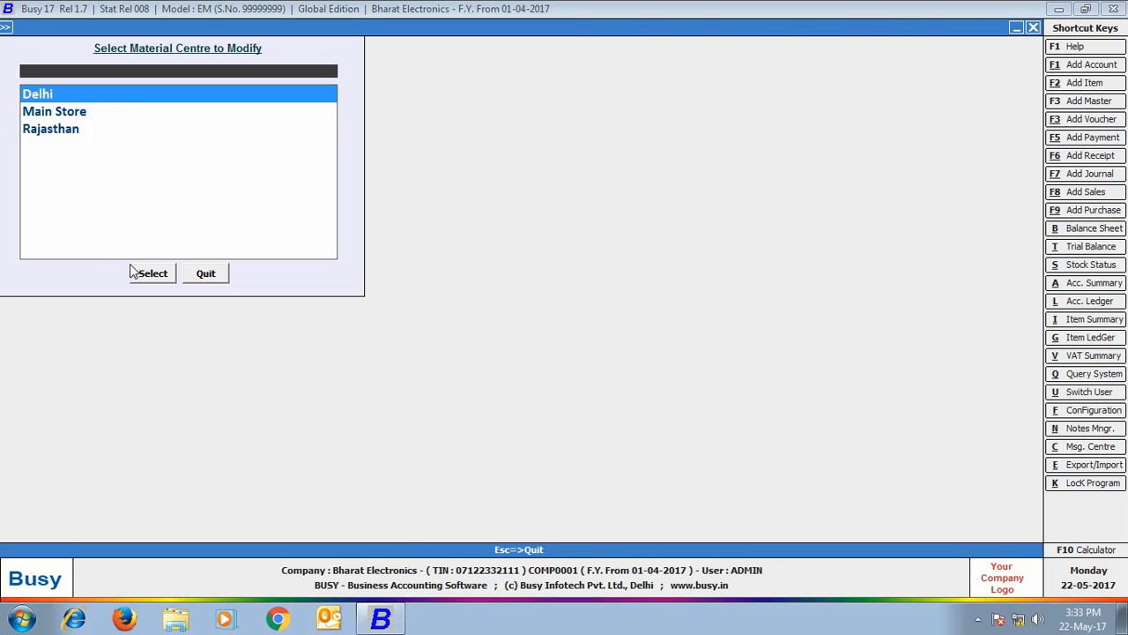
{"action": "left_click", "coordinate": [132, 272]}
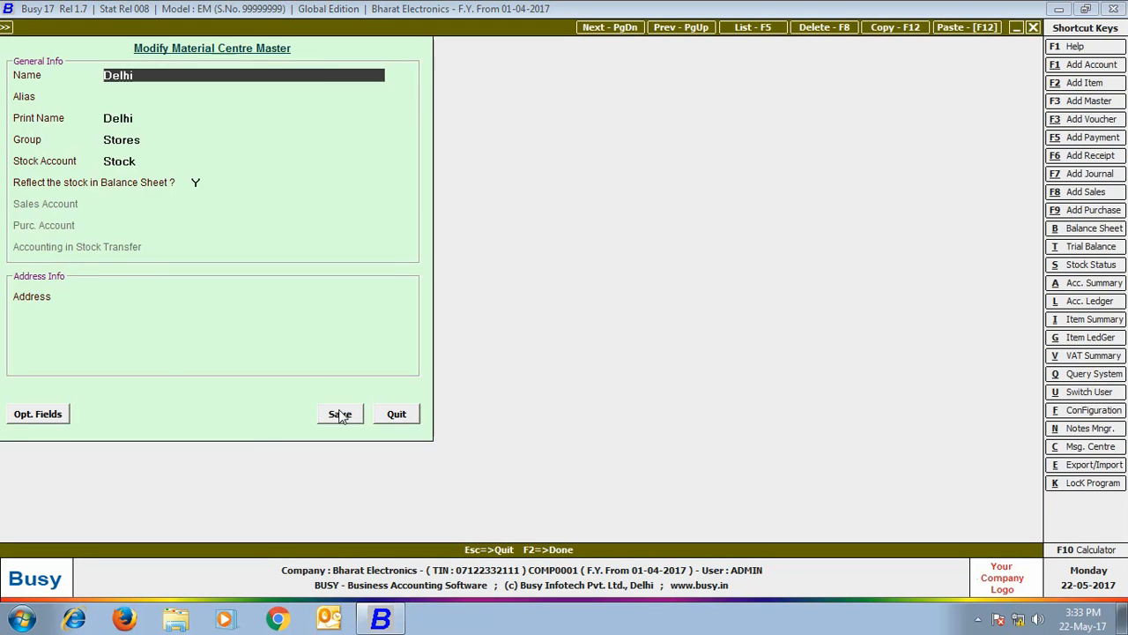
{"action": "left_click", "coordinate": [340, 414]}
{"action": "type", "text": "de"}
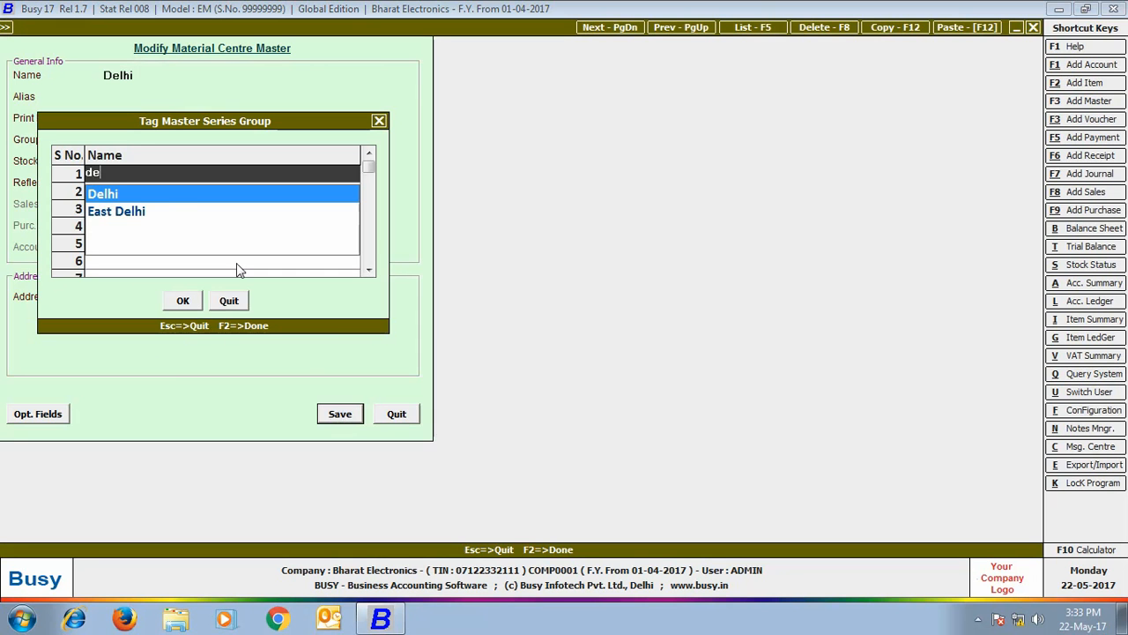
{"action": "left_click", "coordinate": [165, 195]}
{"action": "left_click", "coordinate": [182, 301]}
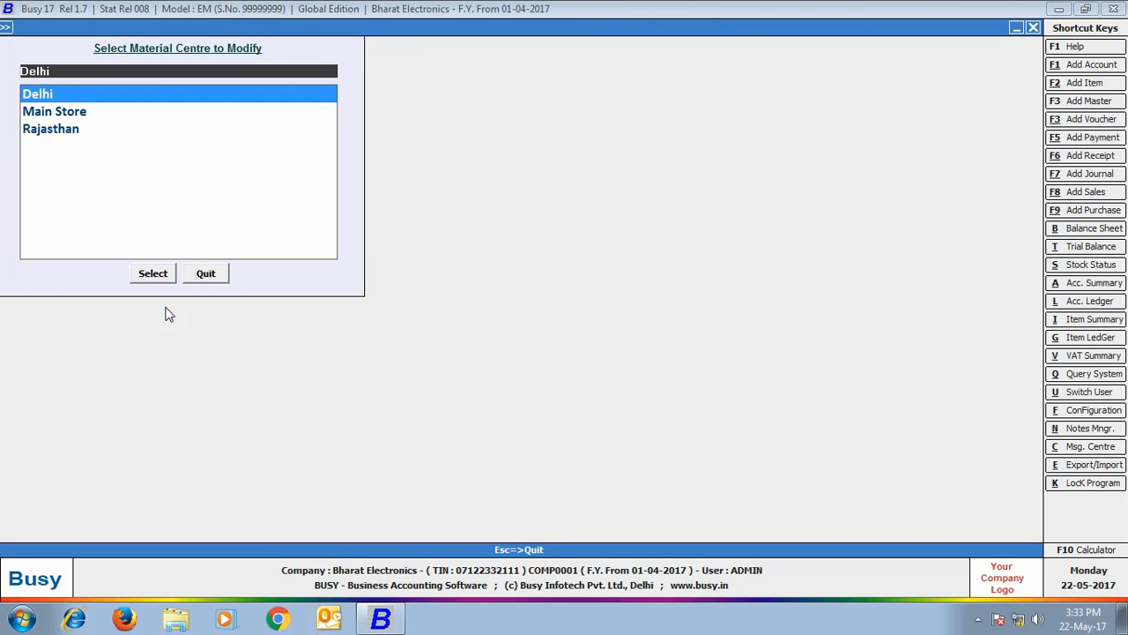
- Save the Rajasthan material centre tagged to the Rajasthan series group
{"action": "left_click", "coordinate": [58, 131]}
{"action": "left_click", "coordinate": [153, 275]}
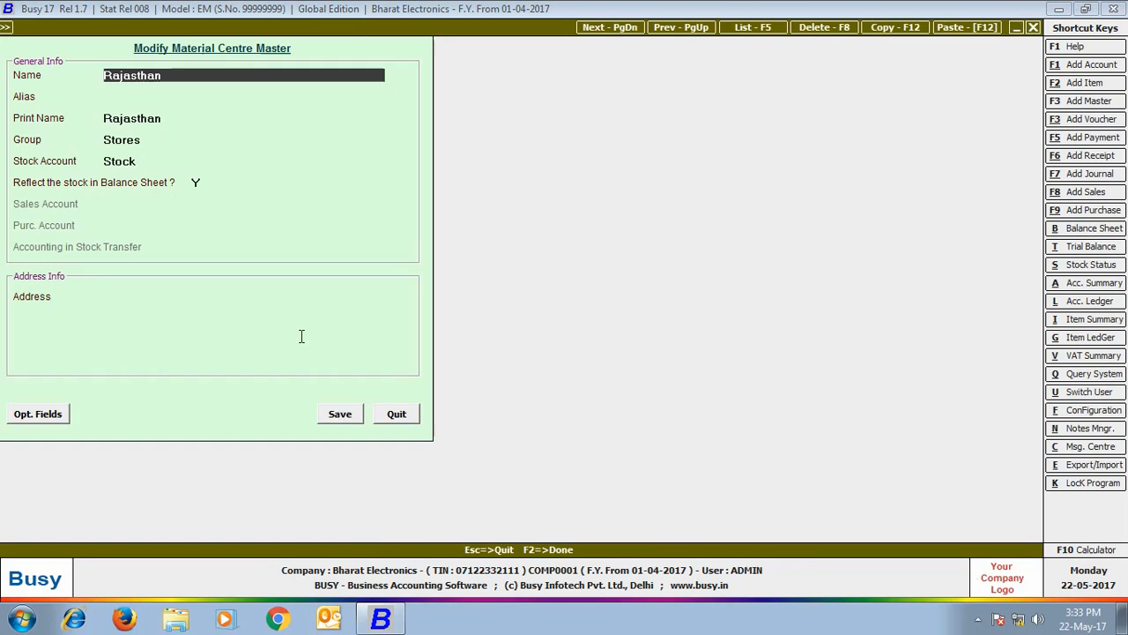
{"action": "left_click", "coordinate": [351, 421]}
{"action": "left_click", "coordinate": [133, 194]}
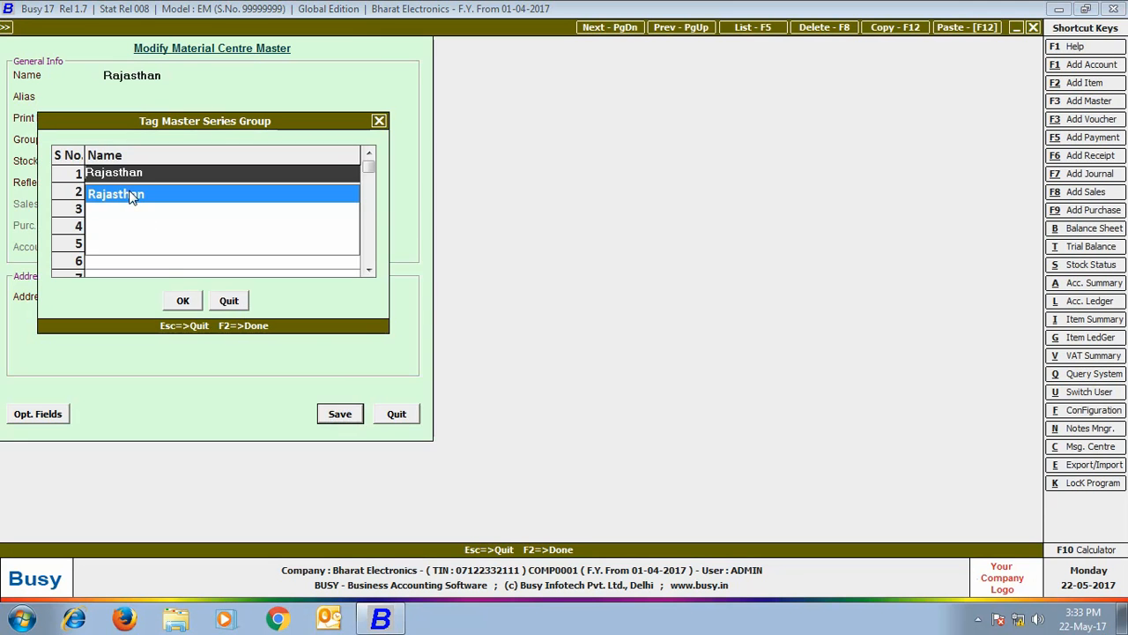
{"action": "left_click", "coordinate": [183, 301]}
{"action": "left_click", "coordinate": [206, 274]}
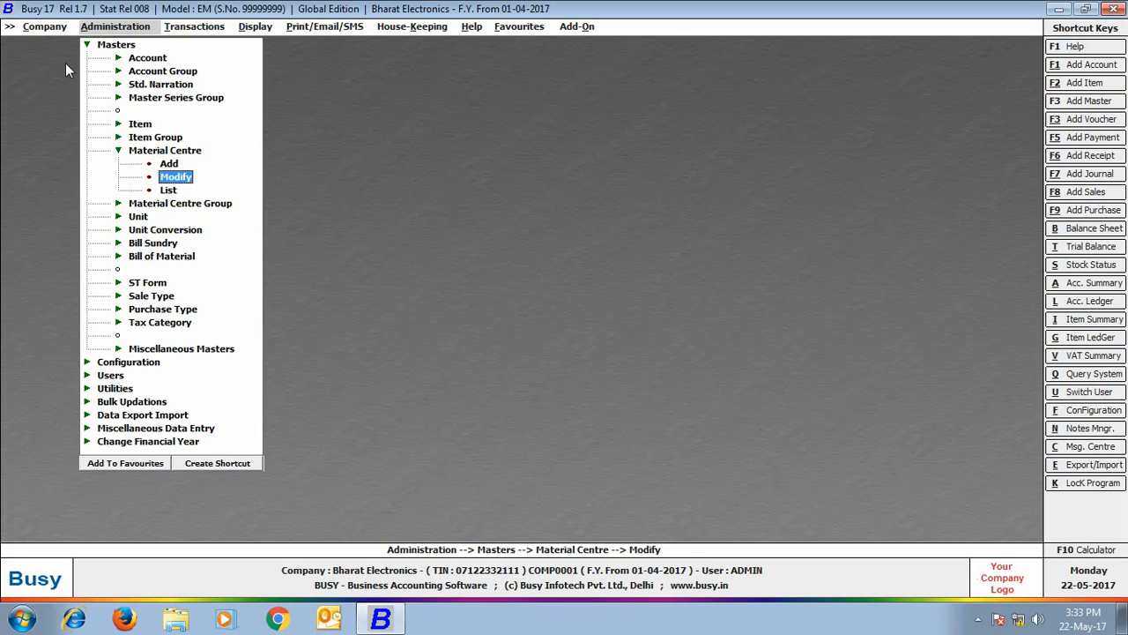
{"action": "left_click", "coordinate": [44, 27]}
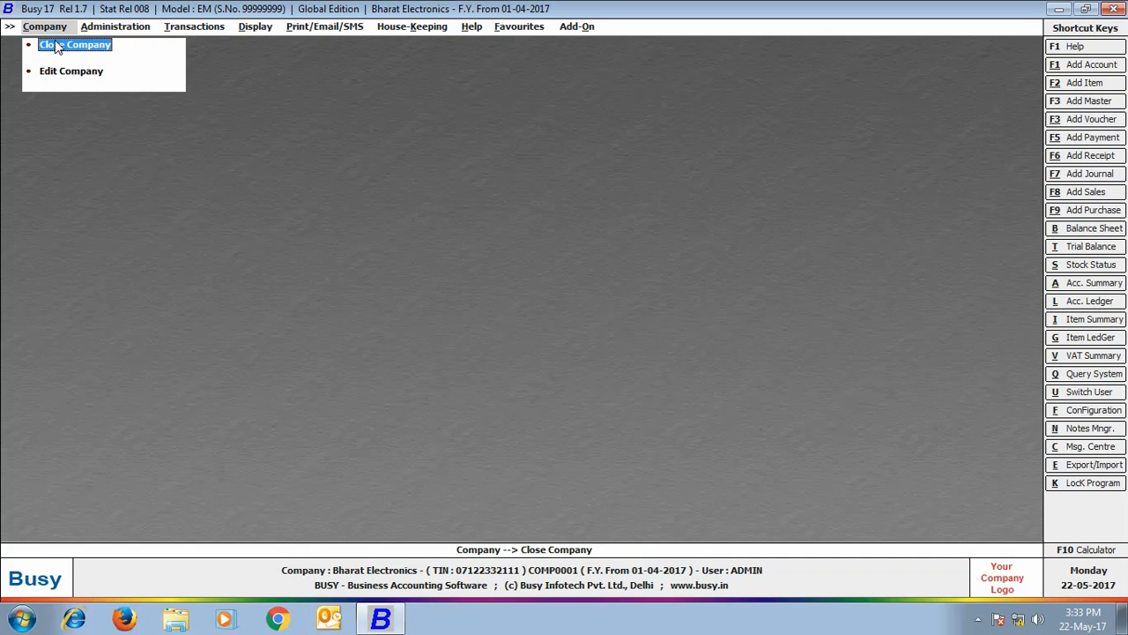
- Close and reopen Bharat Electronics, logging in as user 'delhi' with its password
{"action": "left_click", "coordinate": [57, 45]}
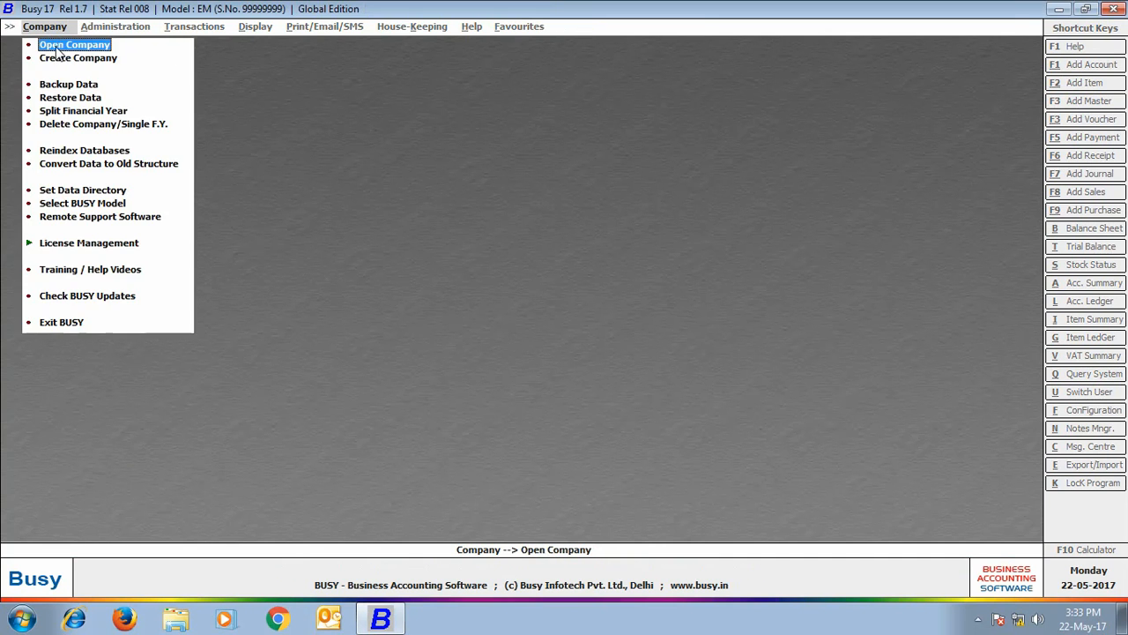
{"action": "left_click", "coordinate": [64, 44]}
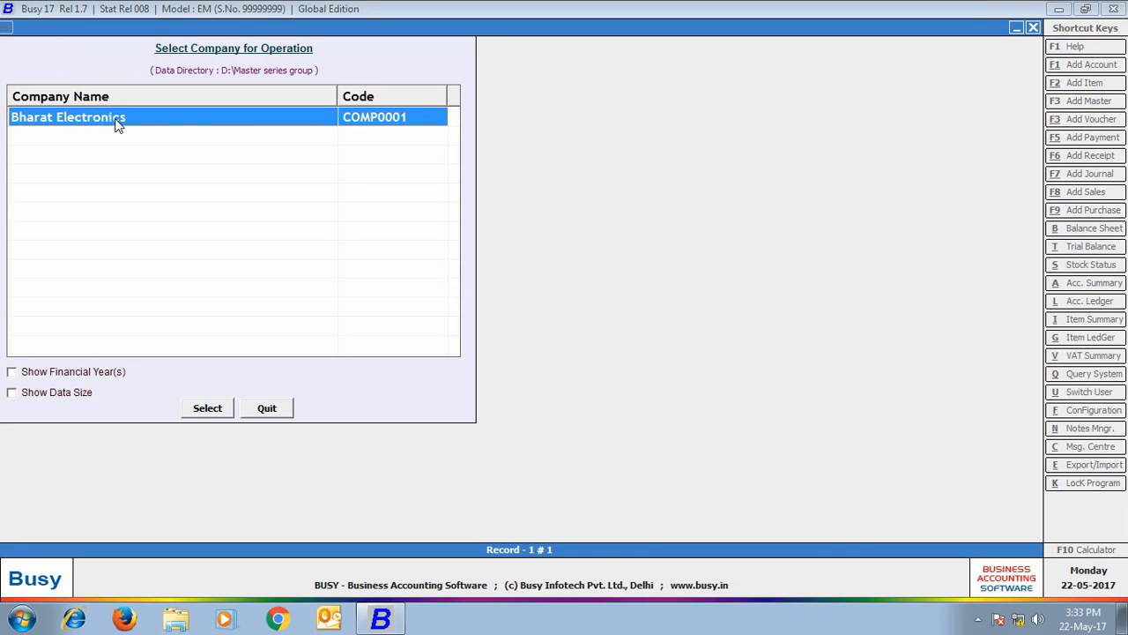
{"action": "left_click", "coordinate": [212, 408]}
{"action": "type", "text": "de"}
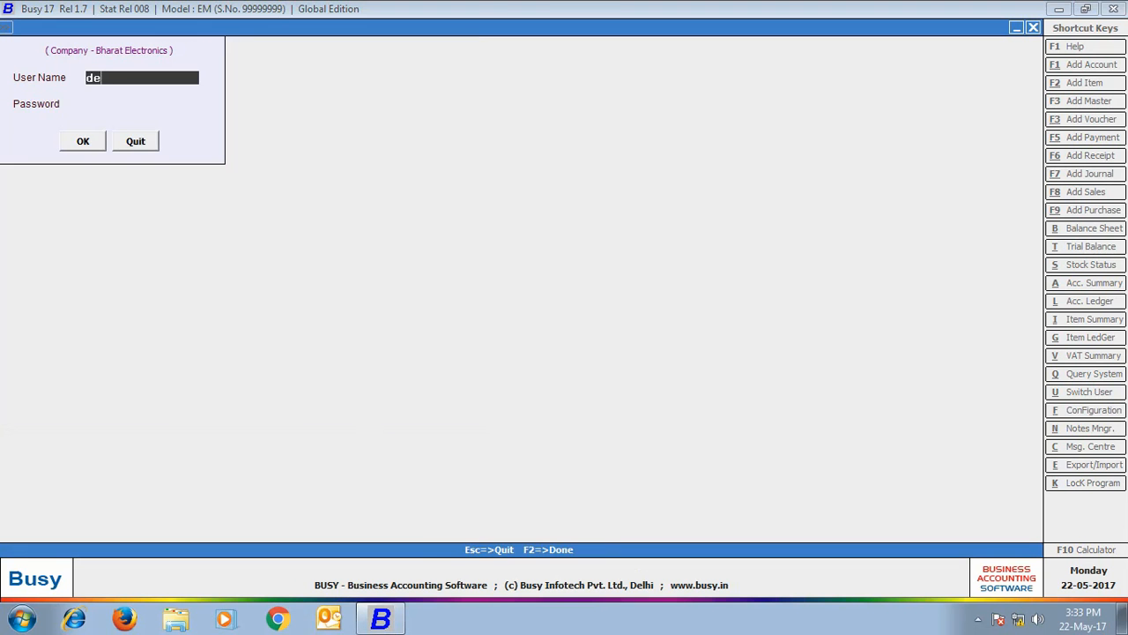
{"action": "type", "text": "lhi"}
{"action": "key", "text": "Return"}
{"action": "type", "text": "*****"}
{"action": "key", "text": "Return"}
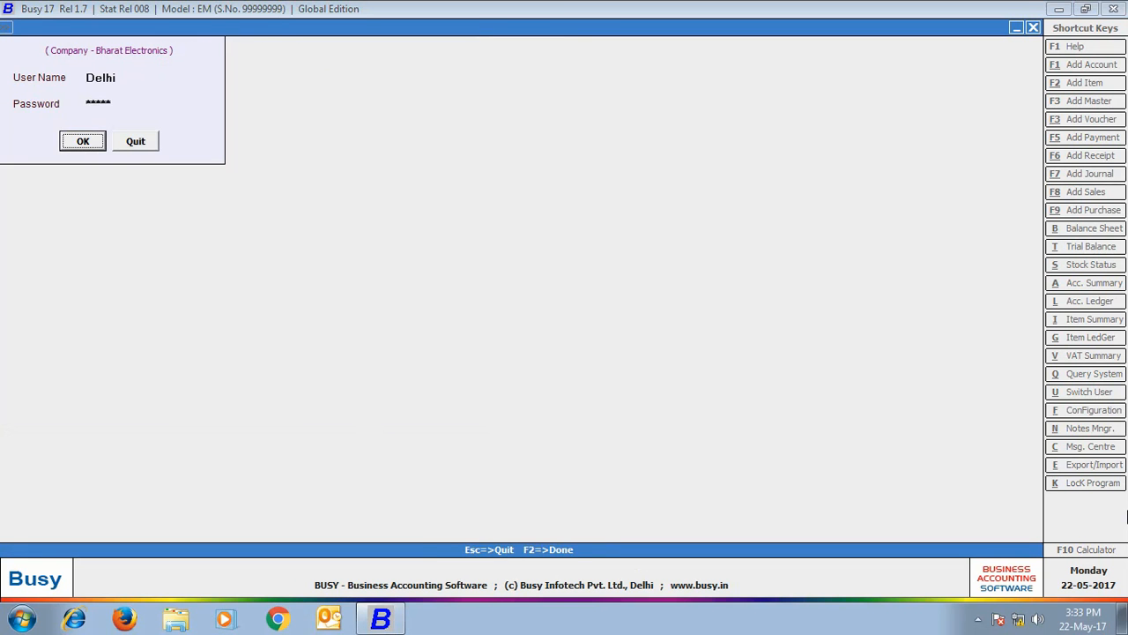
{"action": "key", "text": "Return"}
{"action": "left_click", "coordinate": [203, 30]}
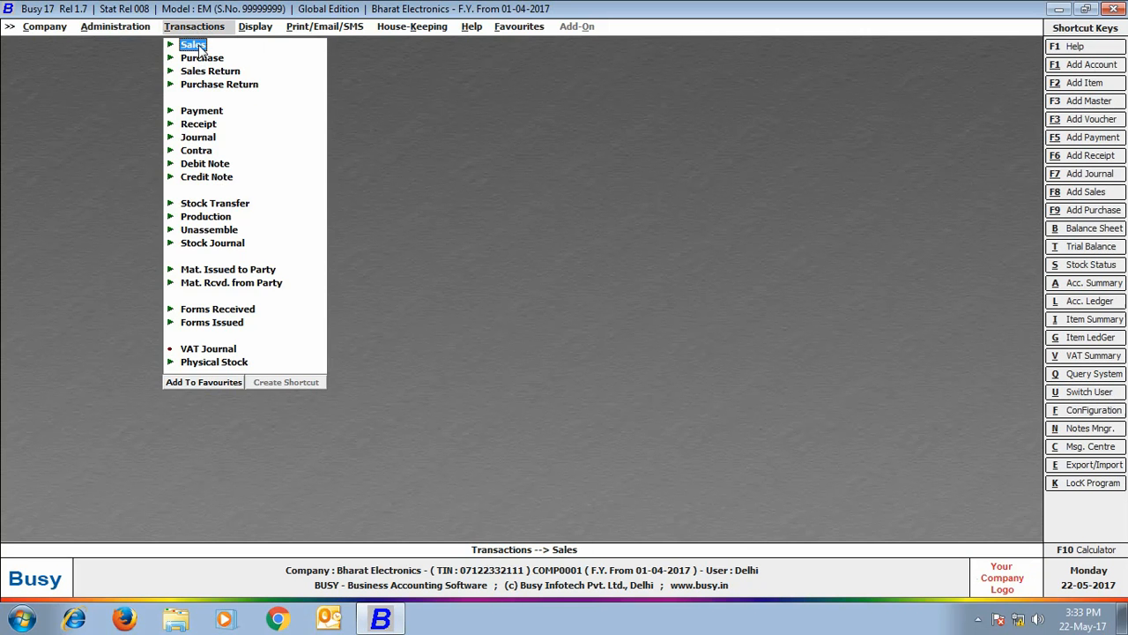
{"action": "left_click", "coordinate": [196, 45]}
- Start a Delhi-series sales voucher: VAT/12.5% (R) sale type, party Om Traders, material centre Delhi
{"action": "left_click", "coordinate": [218, 55]}
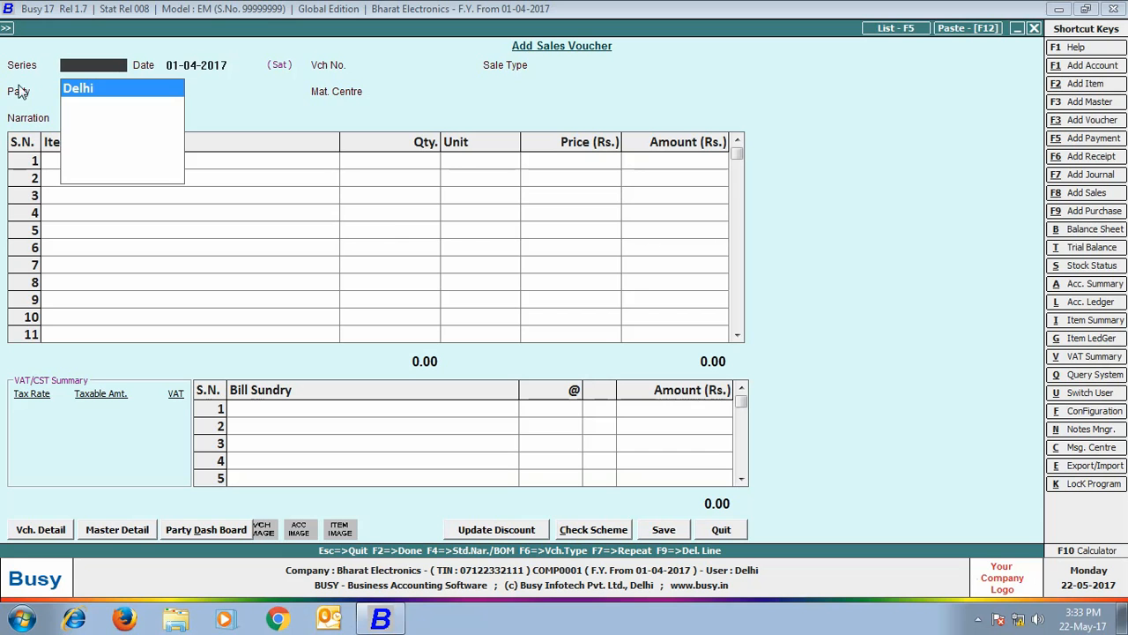
{"action": "left_click", "coordinate": [95, 89]}
{"action": "key", "text": "Return"}
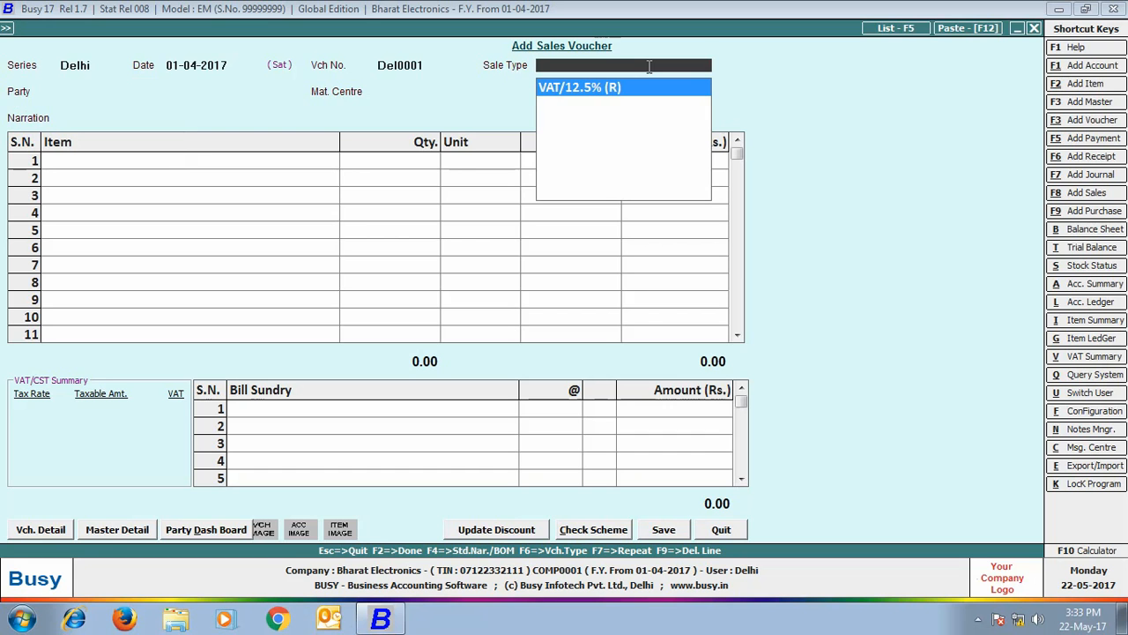
{"action": "key", "text": "Return"}
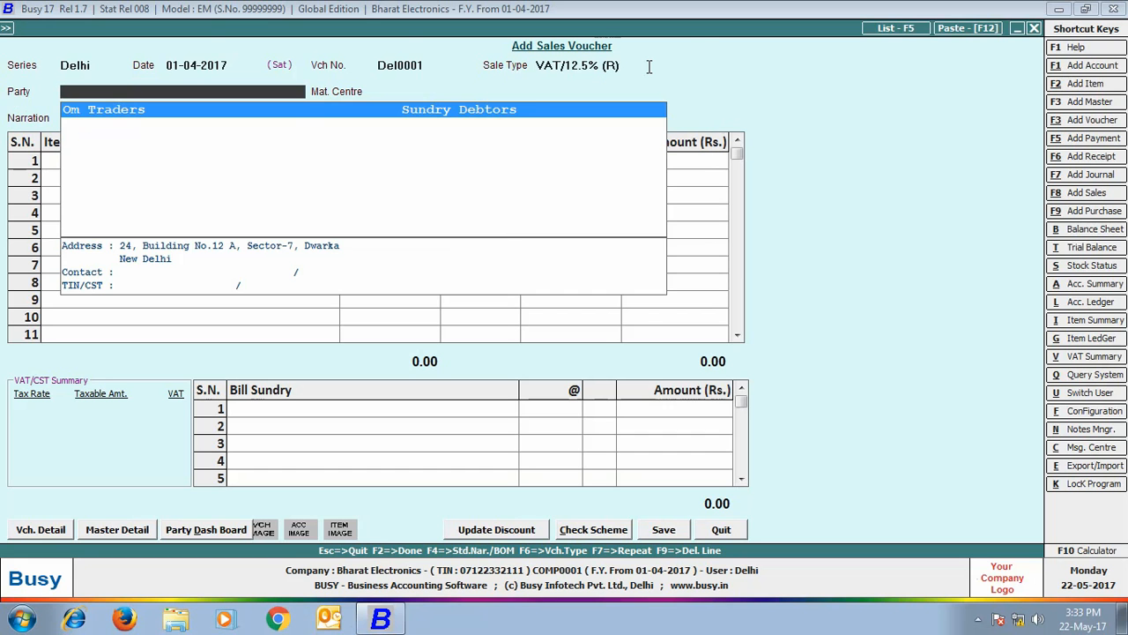
{"action": "left_click", "coordinate": [316, 109]}
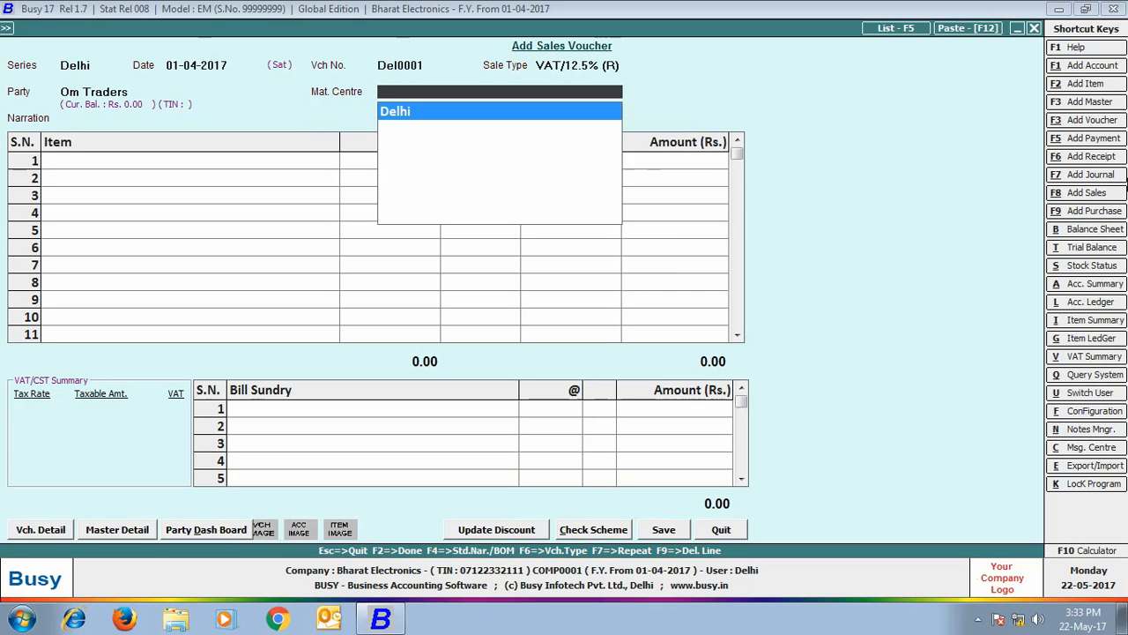
{"action": "key", "text": "Return"}
- Add 2 Sony Bravia 32" LED T.V. at 30,000 plus 12.5% VAT, and save without printing
{"action": "key", "text": "Return"}
{"action": "type", "text": "so"}
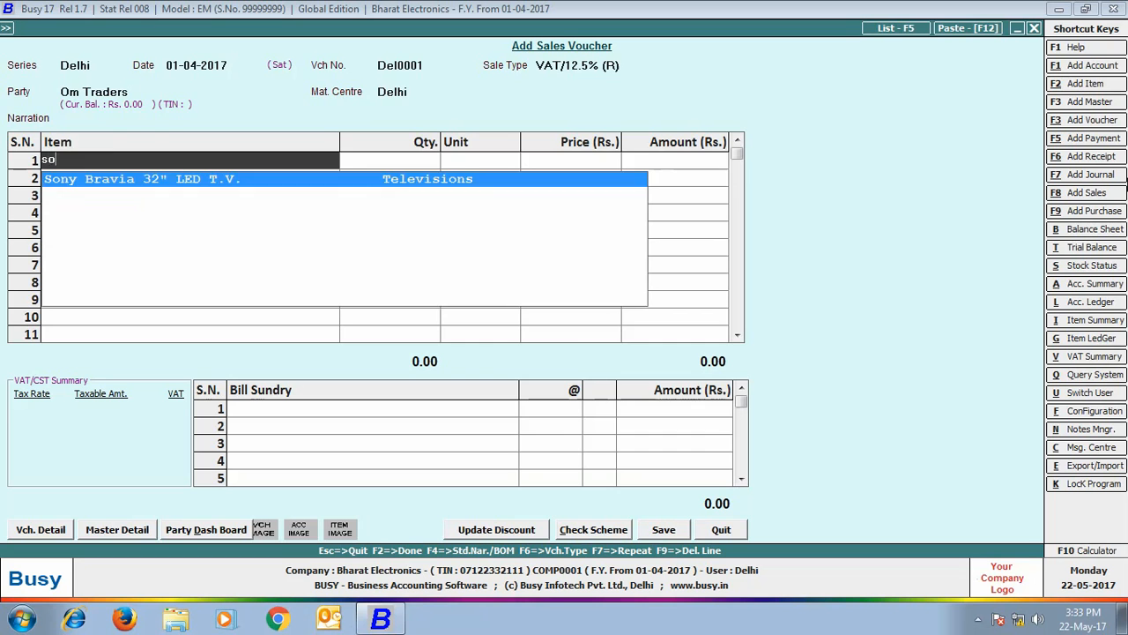
{"action": "key", "text": "Return"}
{"action": "type", "text": "2"}
{"action": "key", "text": "Return"}
{"action": "key", "text": "Return"}
{"action": "key", "text": "Return"}
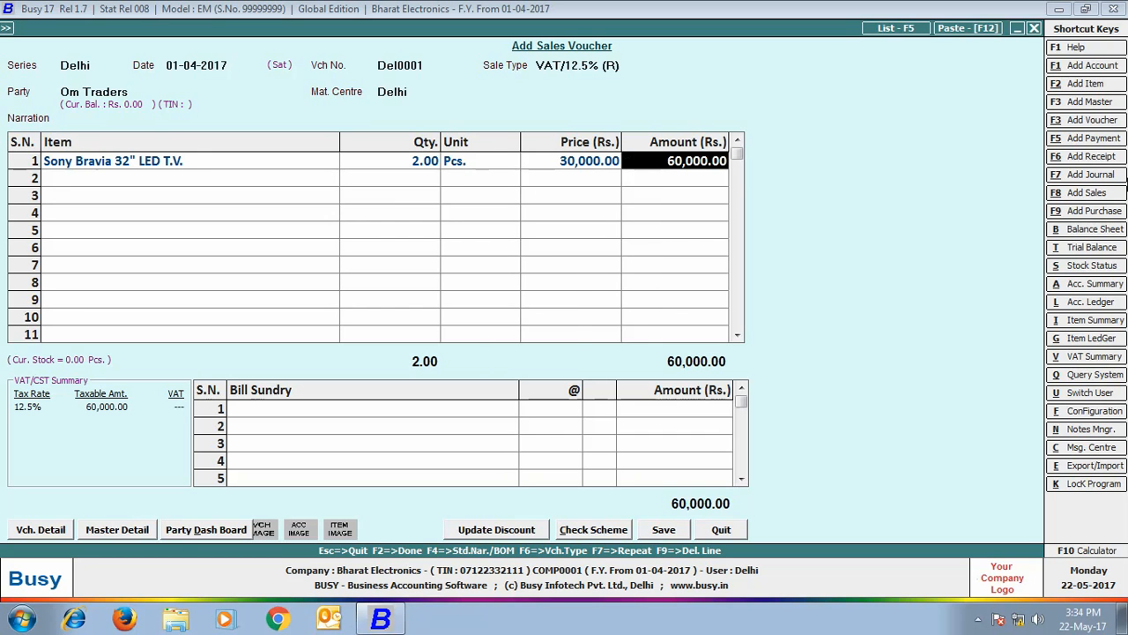
{"action": "key", "text": "Return"}
{"action": "type", "text": "vat"}
{"action": "key", "text": "Return"}
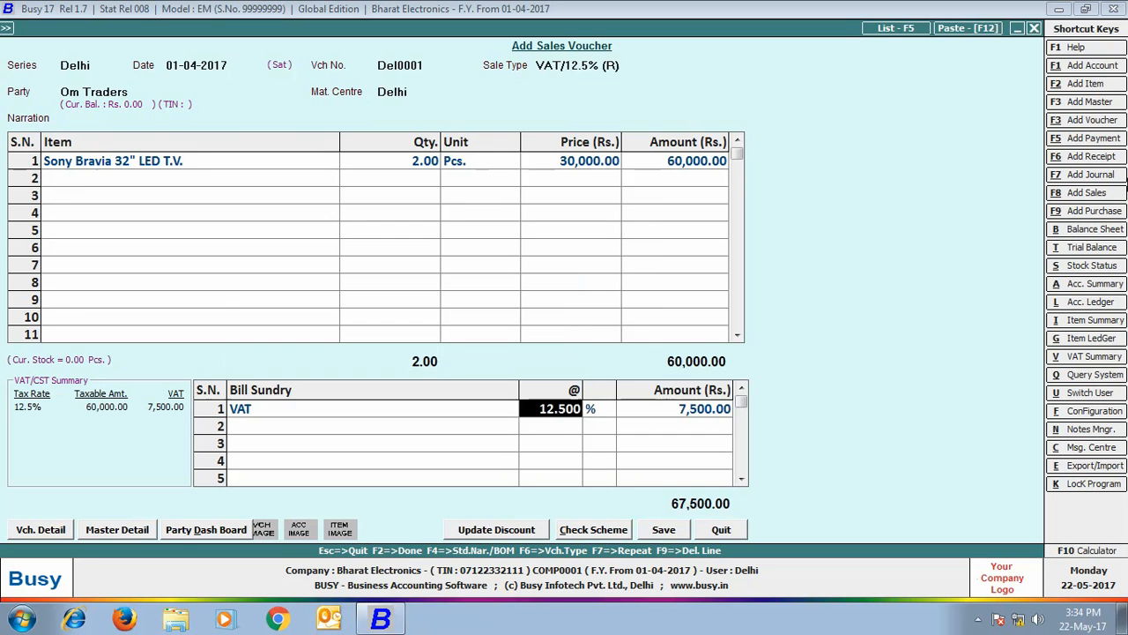
{"action": "key", "text": "Return"}
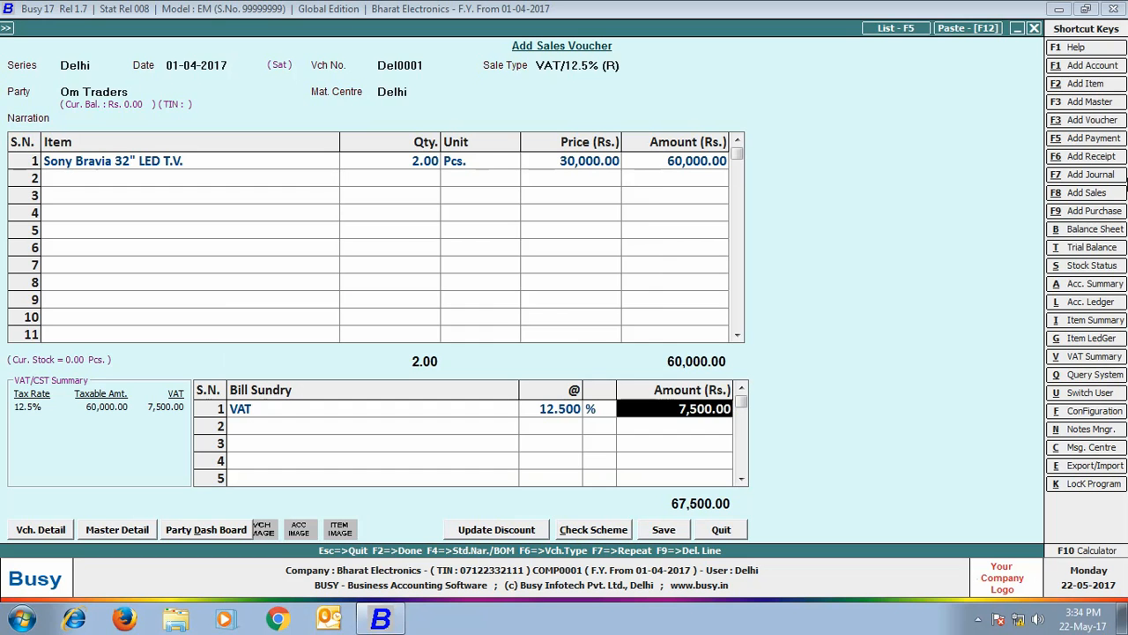
{"action": "key", "text": "Return"}
{"action": "key", "text": "Return"}
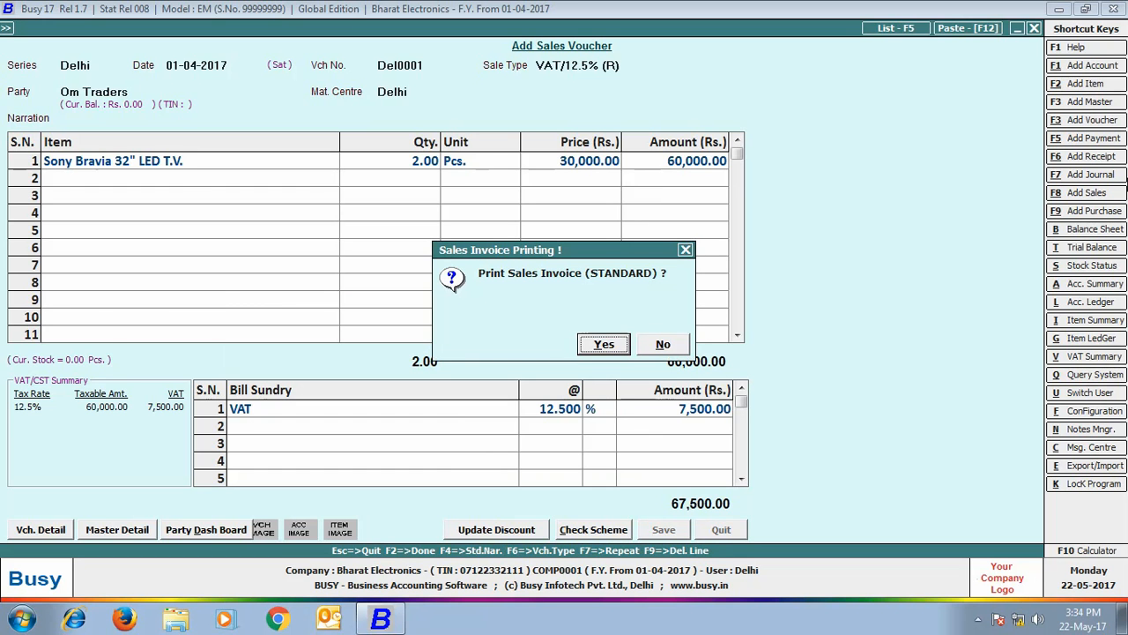
{"action": "key", "text": "Right"}
{"action": "key", "text": "Return"}
{"action": "key", "text": "Escape"}
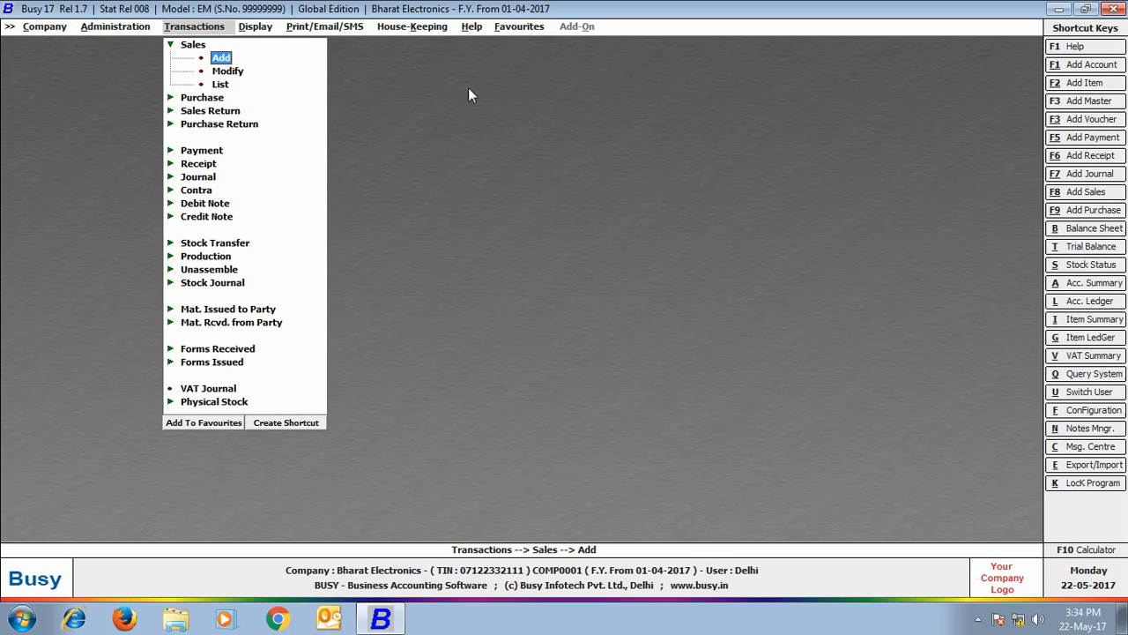
- View the alphabetical balances-only closing trial balance for all accounts, then close it
{"action": "left_click", "coordinate": [265, 29]}
{"action": "left_click", "coordinate": [262, 58]}
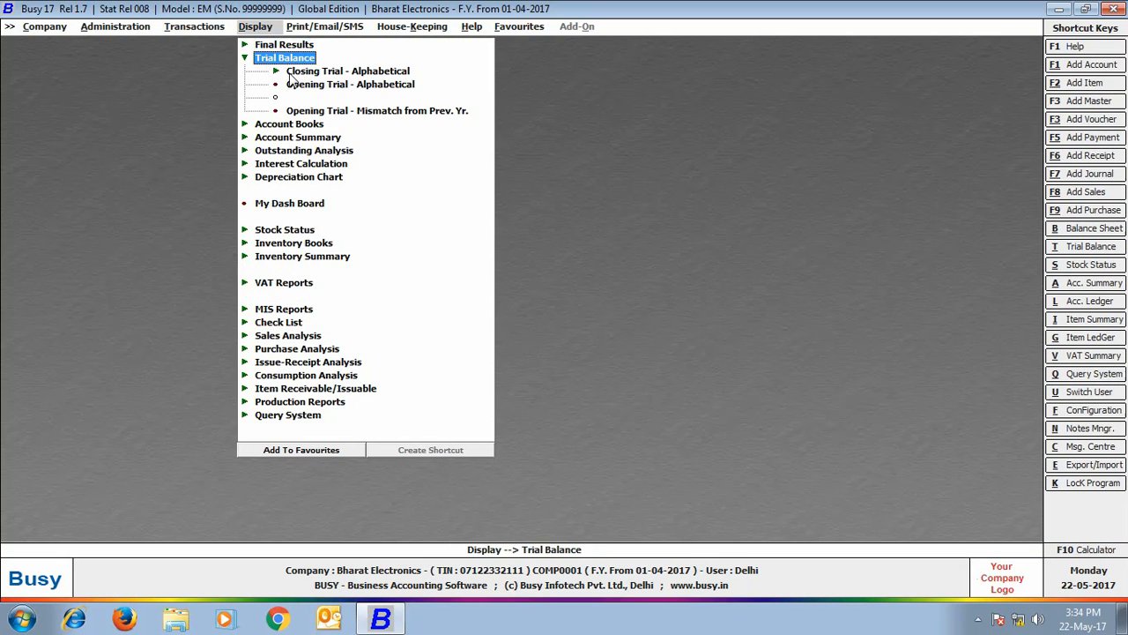
{"action": "left_click", "coordinate": [289, 74]}
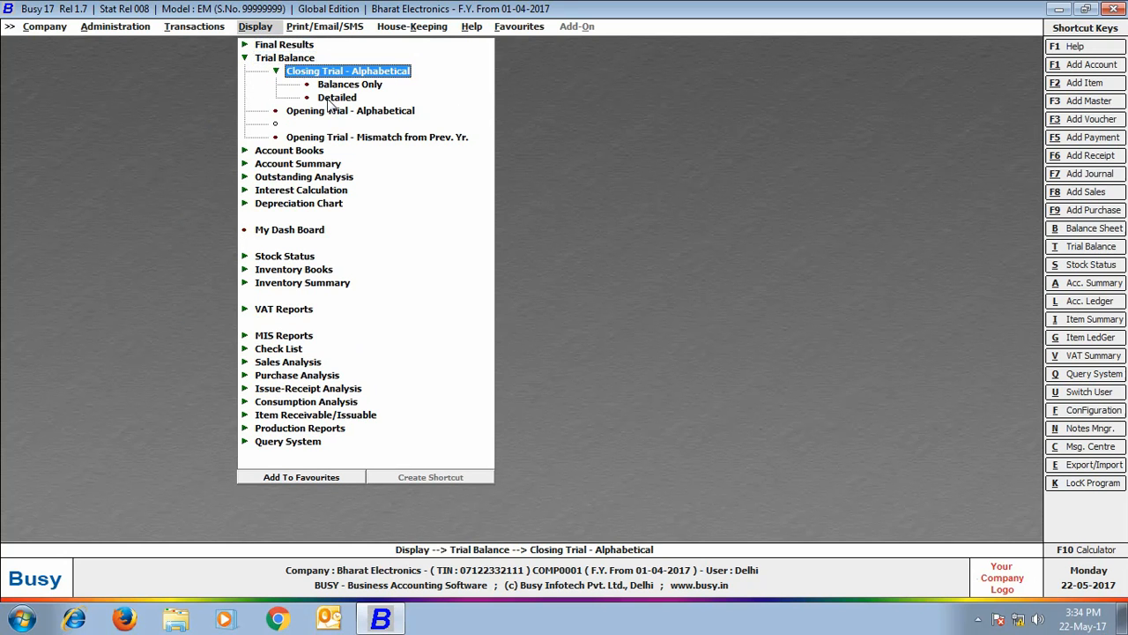
{"action": "left_click", "coordinate": [337, 86]}
{"action": "left_click", "coordinate": [474, 338]}
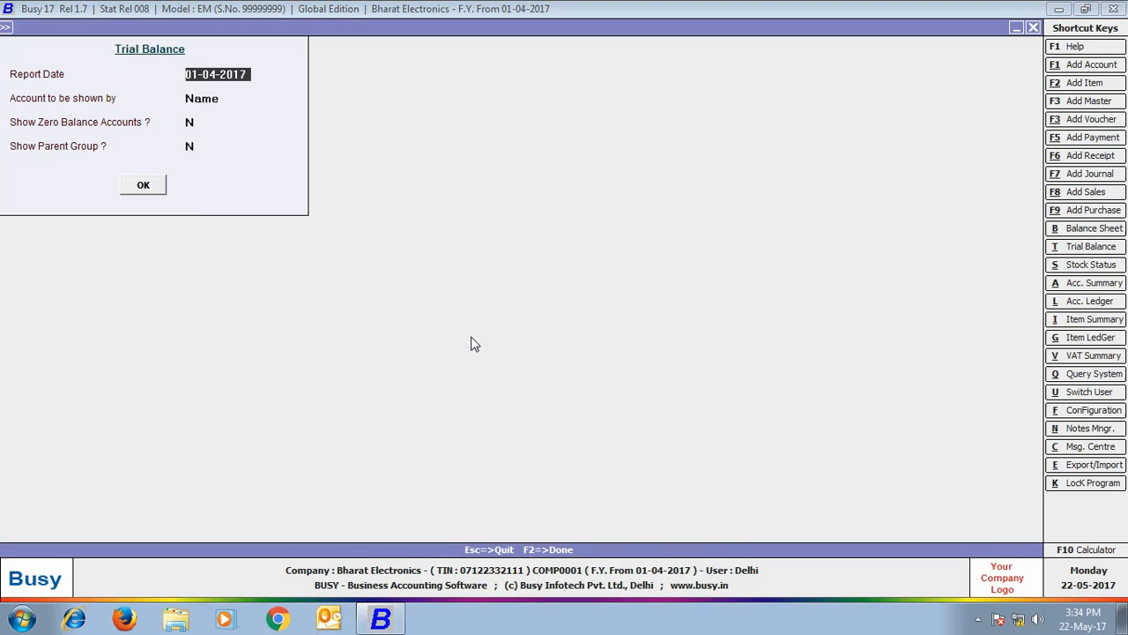
{"action": "left_click", "coordinate": [143, 187]}
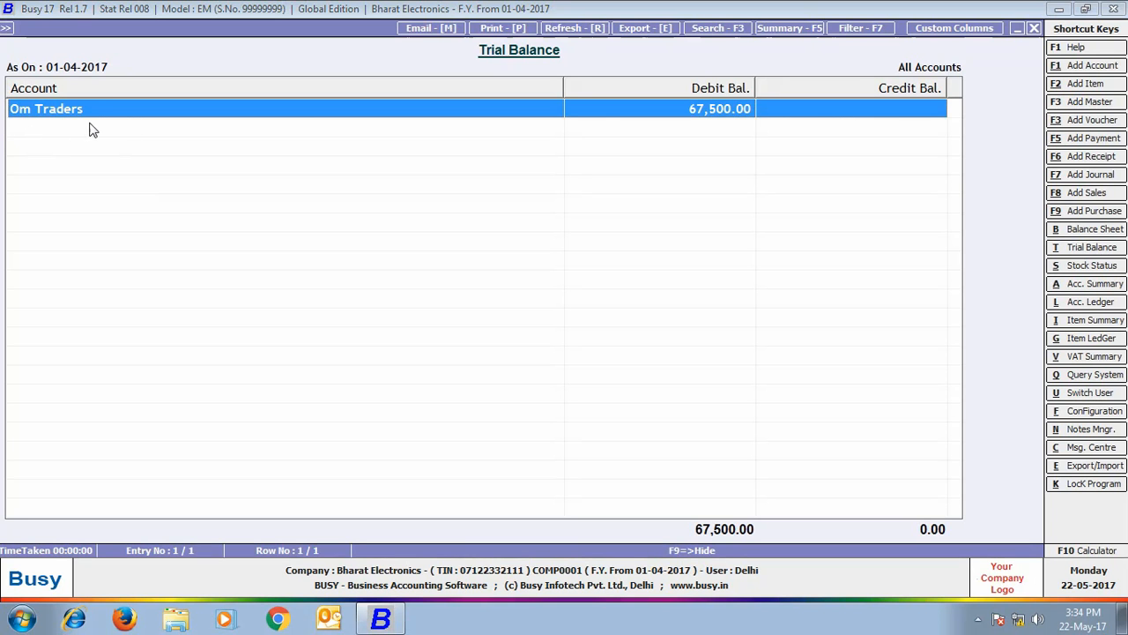
{"action": "left_click", "coordinate": [1032, 29]}
{"action": "left_click", "coordinate": [1032, 29]}
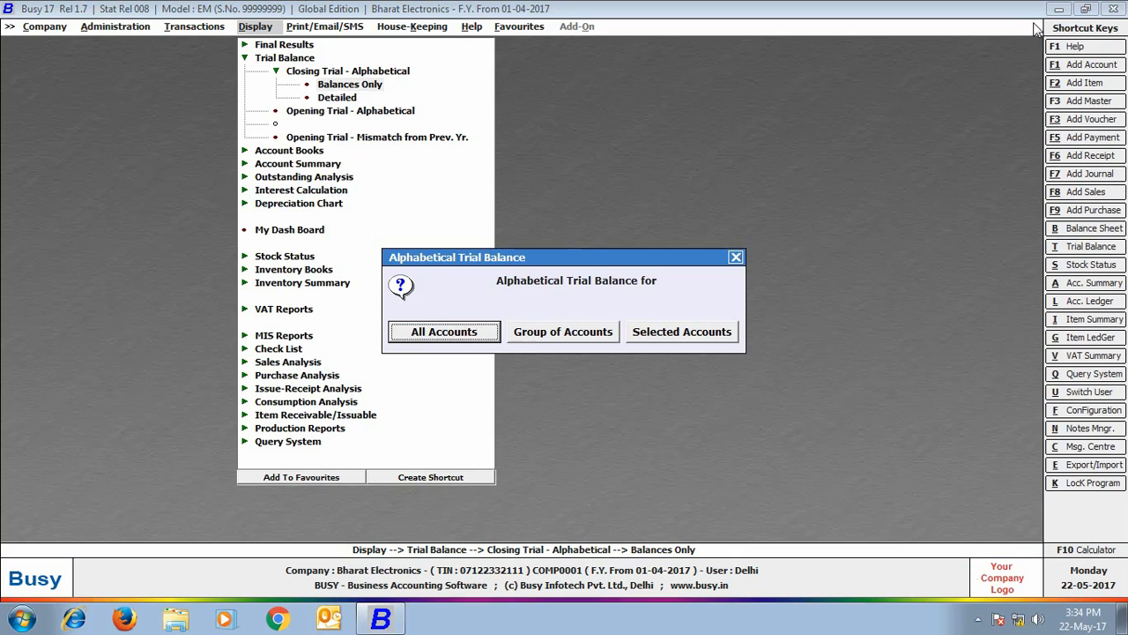
{"action": "left_click", "coordinate": [735, 257]}
- View the Amount Receivable outstanding report for all accounts, then close it
{"action": "left_click", "coordinate": [266, 179]}
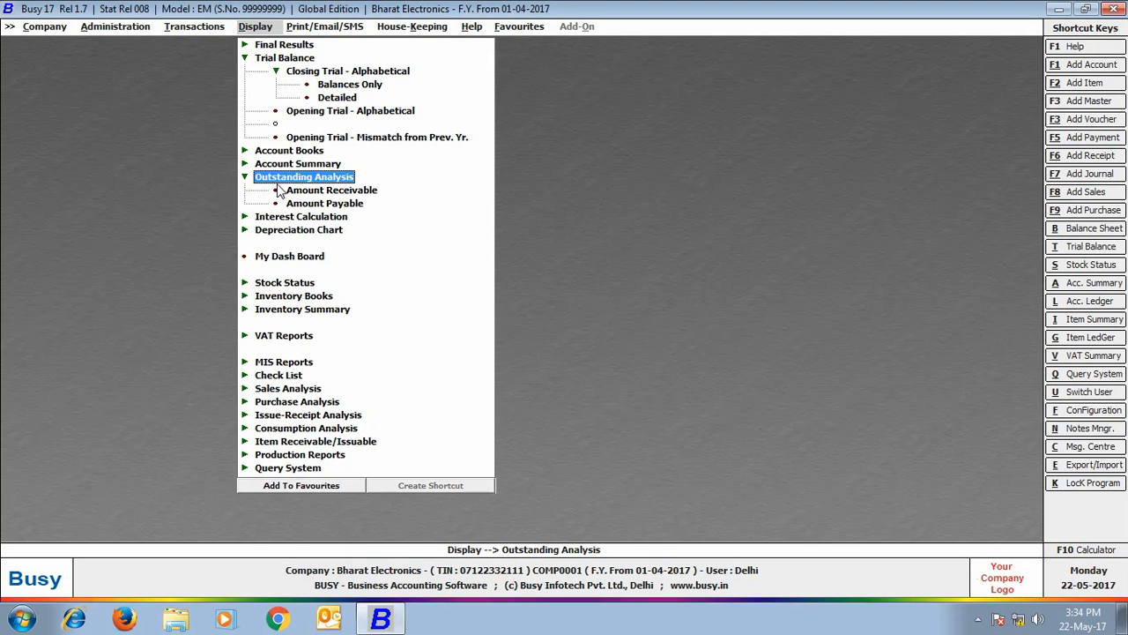
{"action": "left_click", "coordinate": [295, 194]}
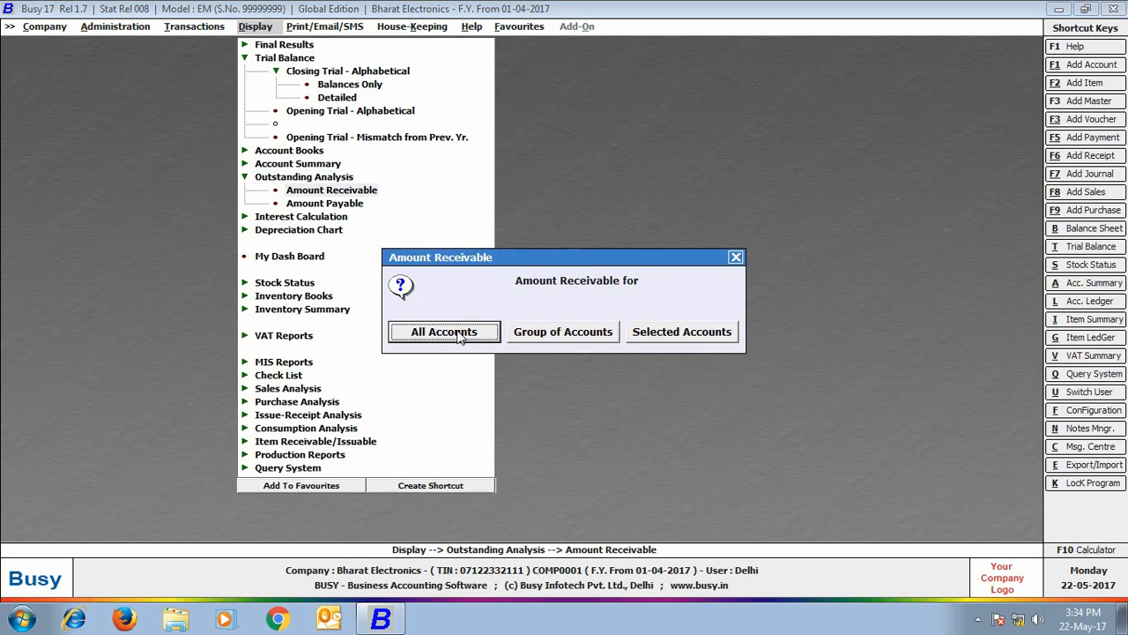
{"action": "left_click", "coordinate": [454, 334]}
{"action": "left_click", "coordinate": [154, 192]}
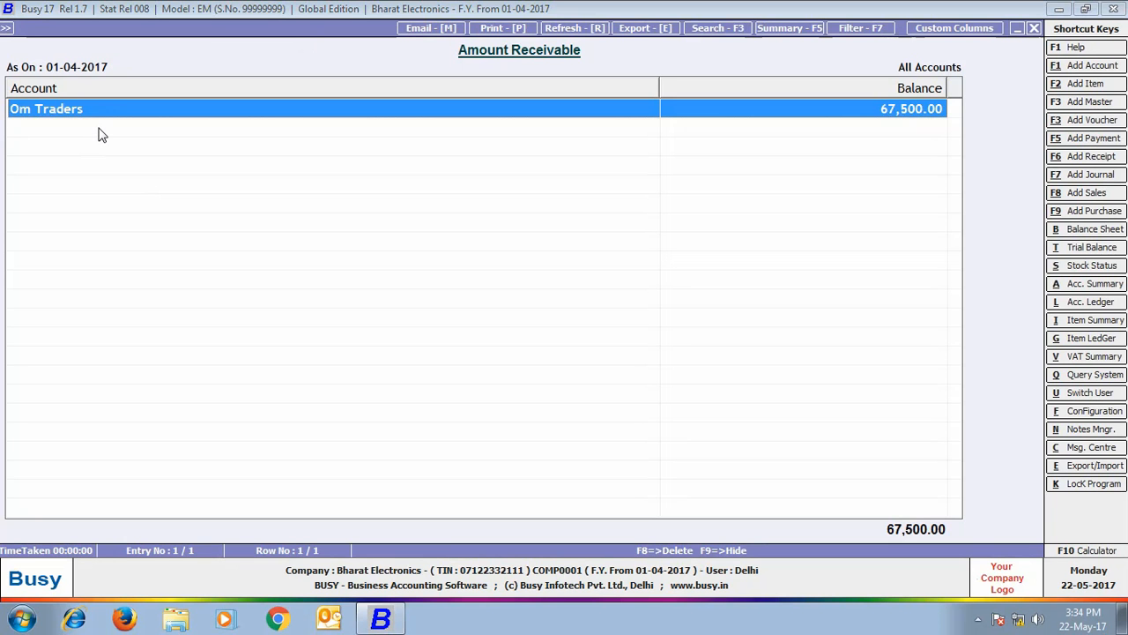
{"action": "left_click", "coordinate": [1034, 29]}
{"action": "key", "text": "Escape"}
{"action": "key", "text": "Escape"}
{"action": "key", "text": "Escape"}
- Close the current company and reopen Bharat Electronics
{"action": "left_click", "coordinate": [50, 31]}
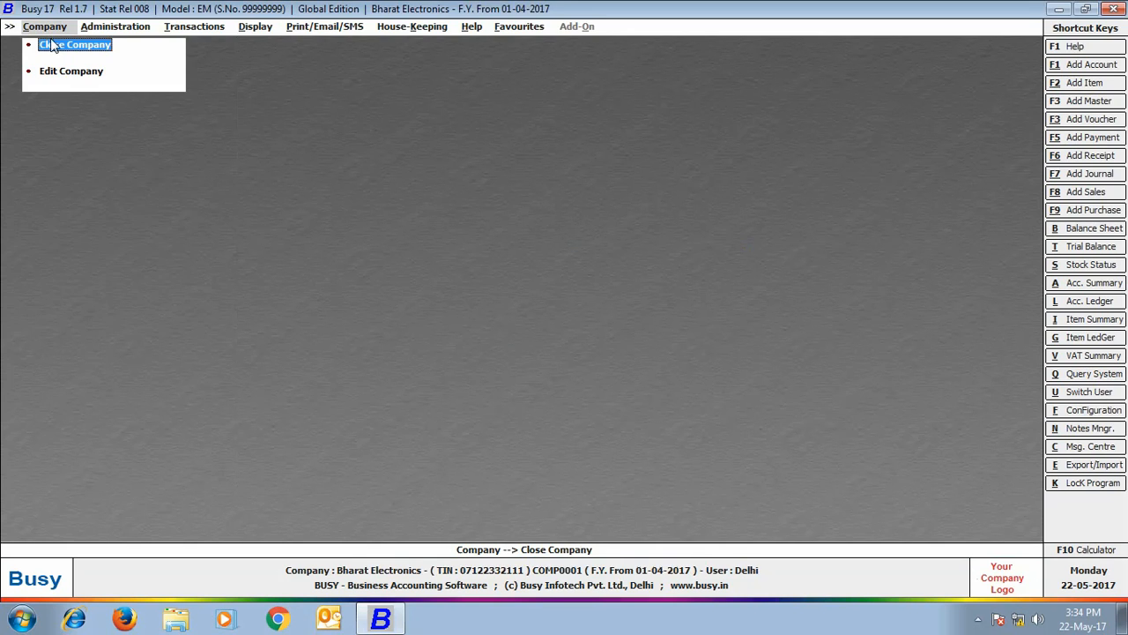
{"action": "left_click", "coordinate": [53, 43]}
{"action": "left_click", "coordinate": [102, 44]}
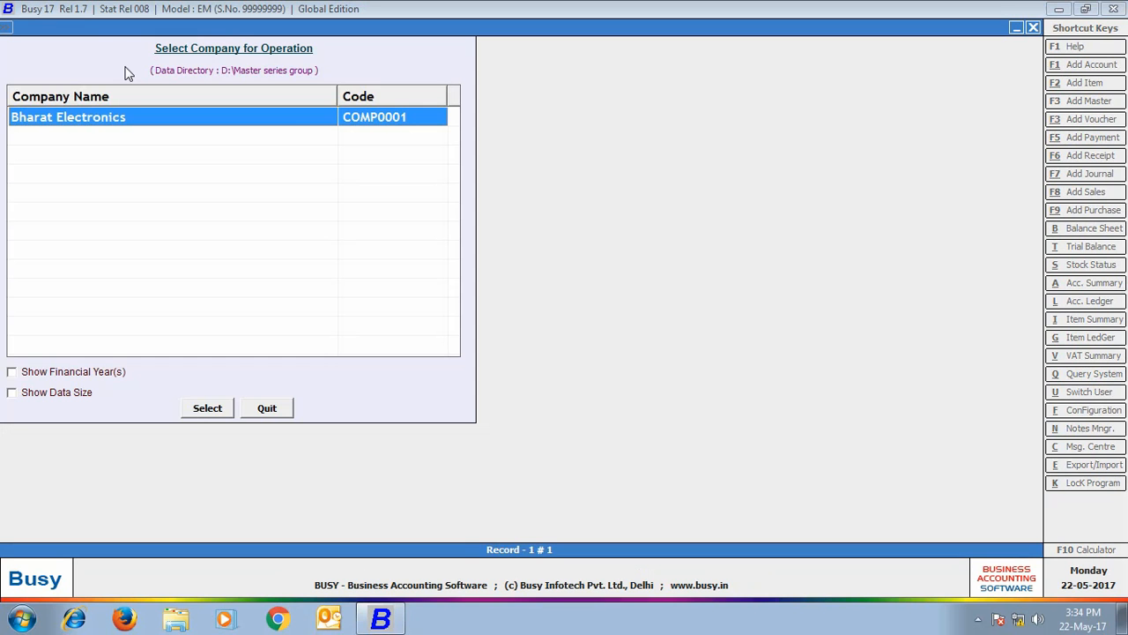
{"action": "left_click", "coordinate": [211, 407]}
- Log in as the Rajasthan branch user with its password
{"action": "type", "text": "Rajasthan"}
{"action": "key", "text": "Return"}
{"action": "type", "text": "*********"}
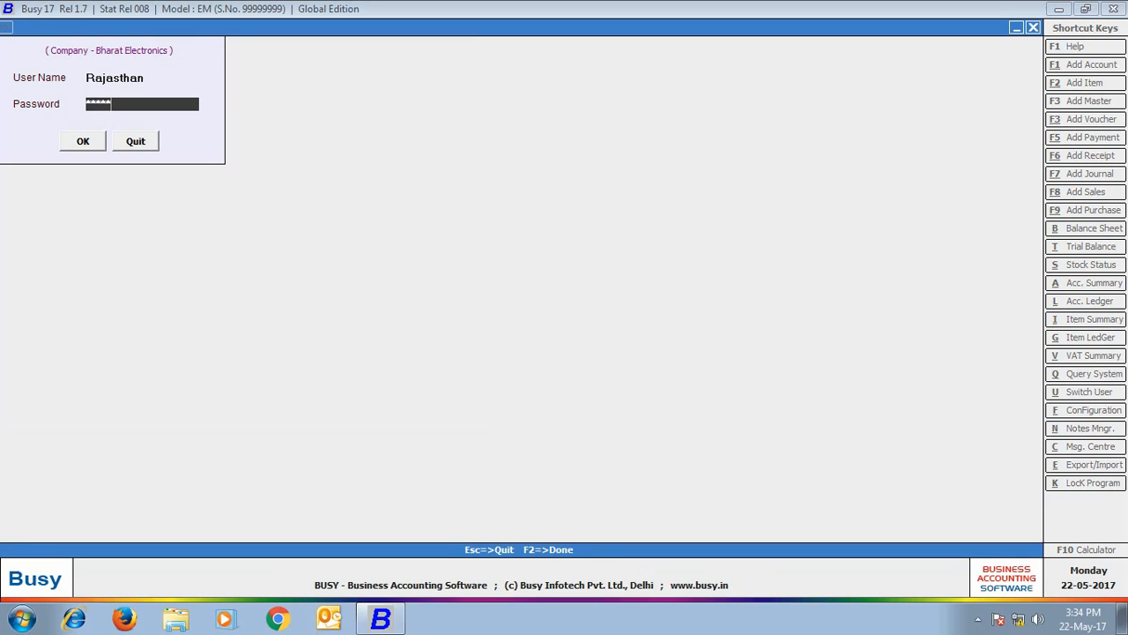
{"action": "key", "text": "Return"}
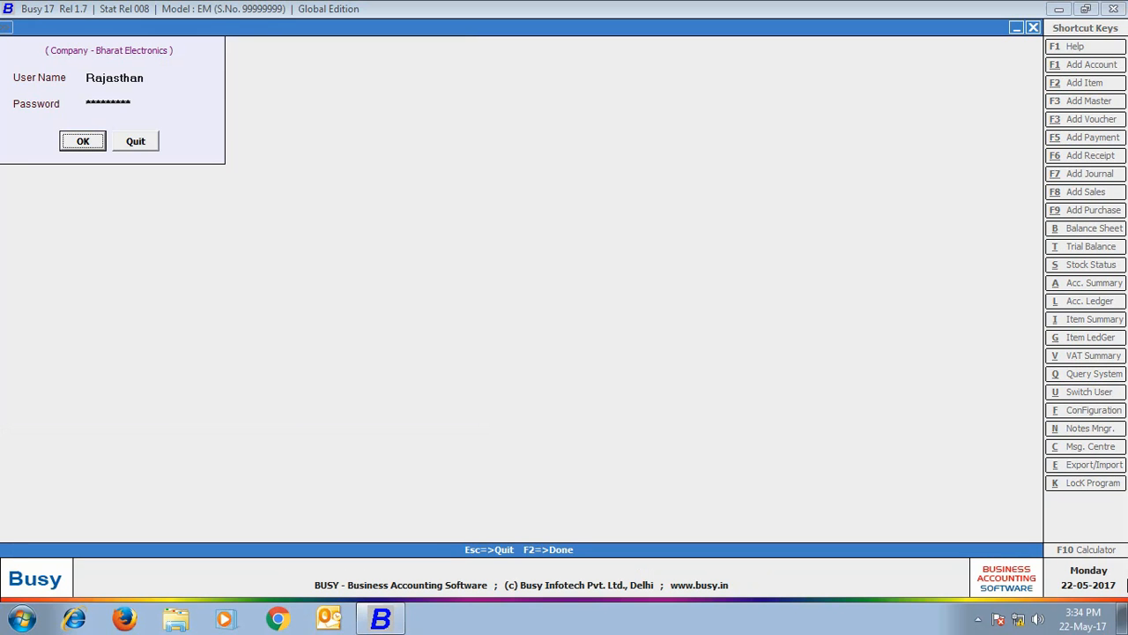
{"action": "key", "text": "Return"}
{"action": "left_click", "coordinate": [195, 26]}
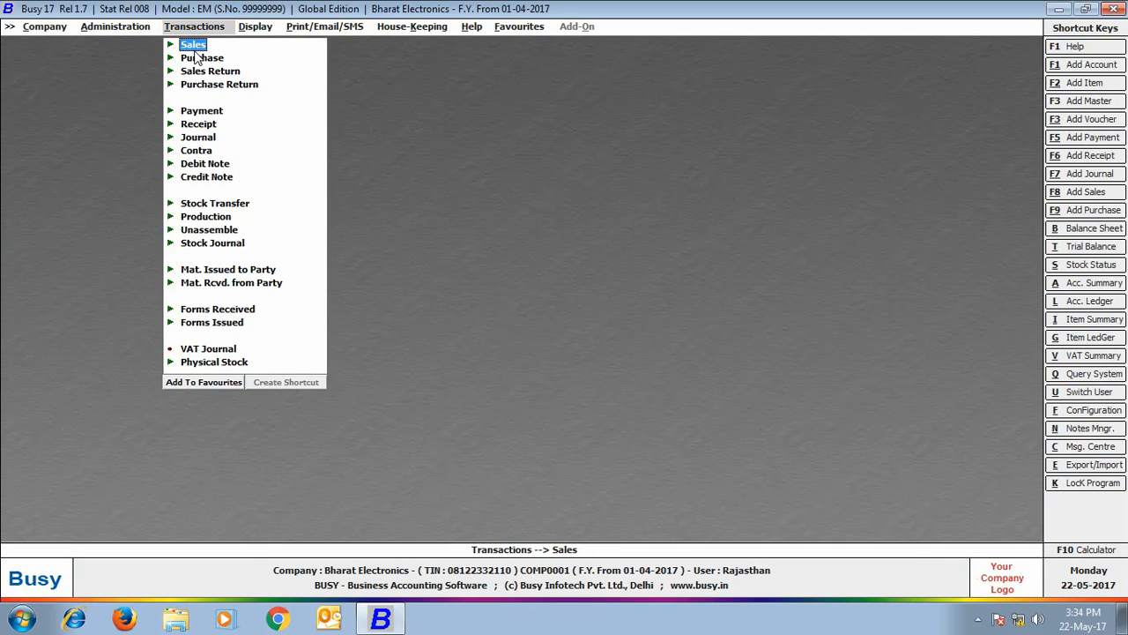
- Start a new sales voucher with series Rajasthan, sale type VAT/14.5% and material centre Rajasthan
{"action": "left_click", "coordinate": [193, 45]}
{"action": "left_click", "coordinate": [216, 58]}
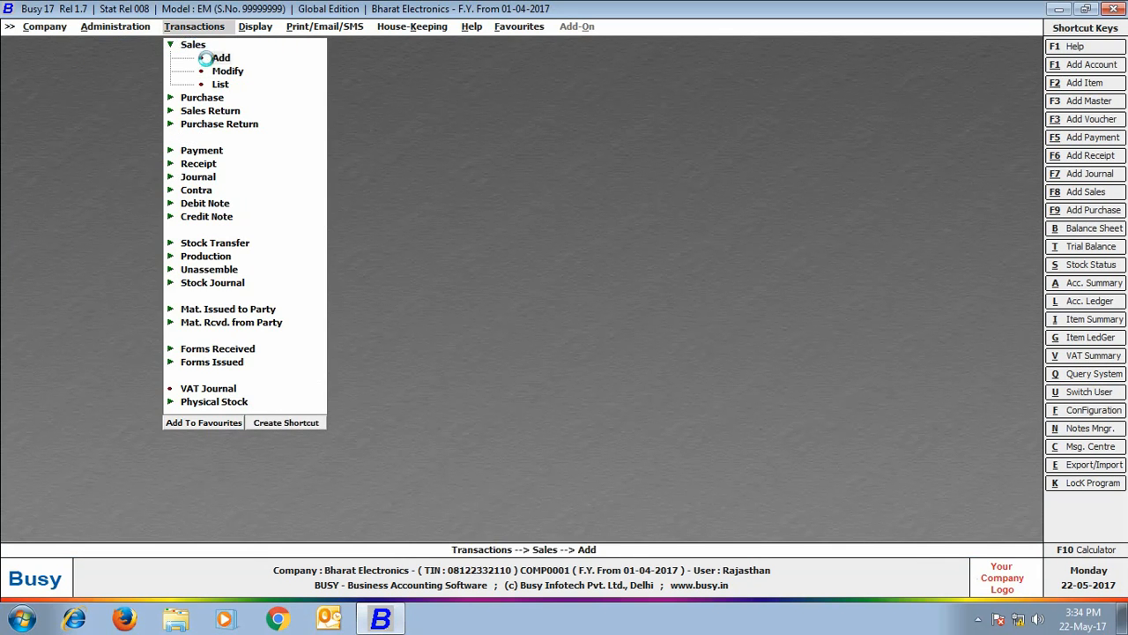
{"action": "left_click", "coordinate": [216, 58]}
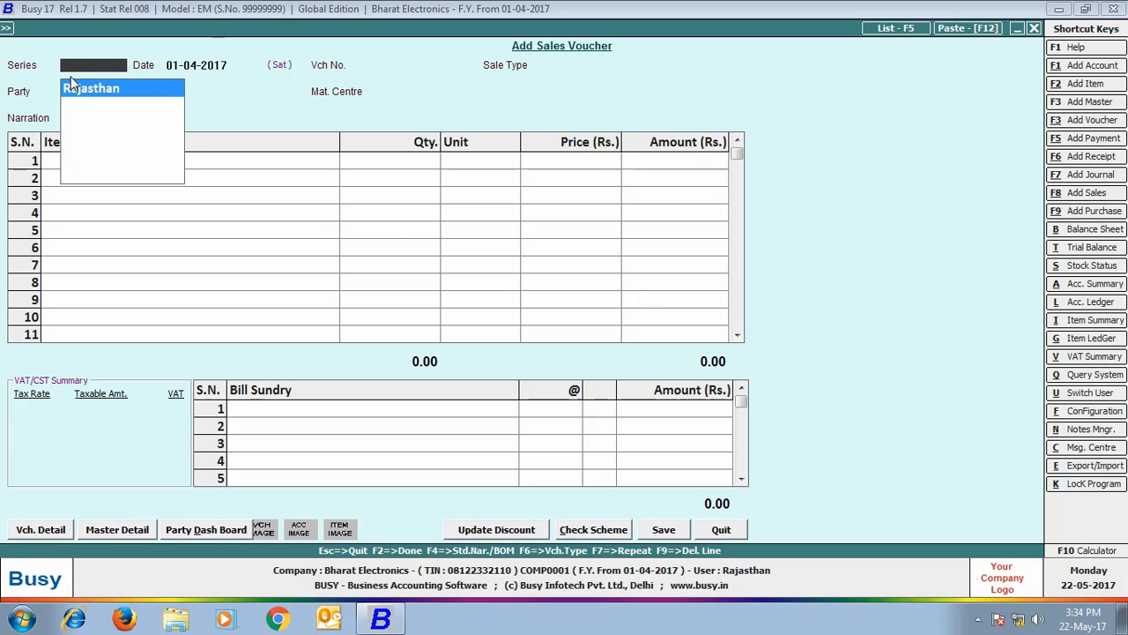
{"action": "key", "text": "Return"}
{"action": "key", "text": "Return"}
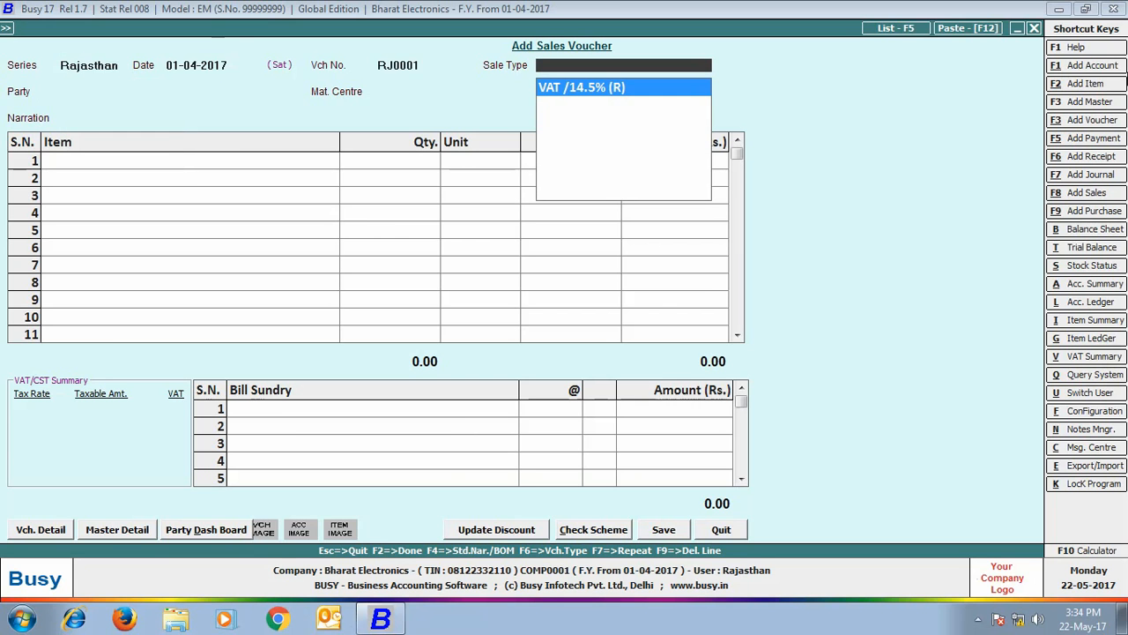
{"action": "key", "text": "Return"}
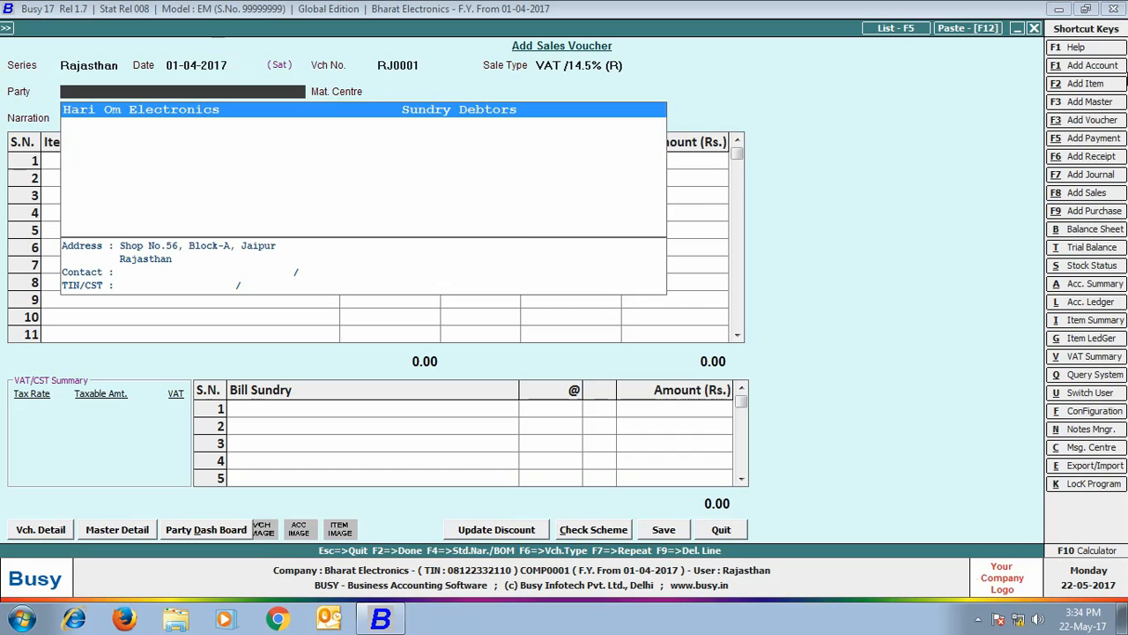
{"action": "key", "text": "Return"}
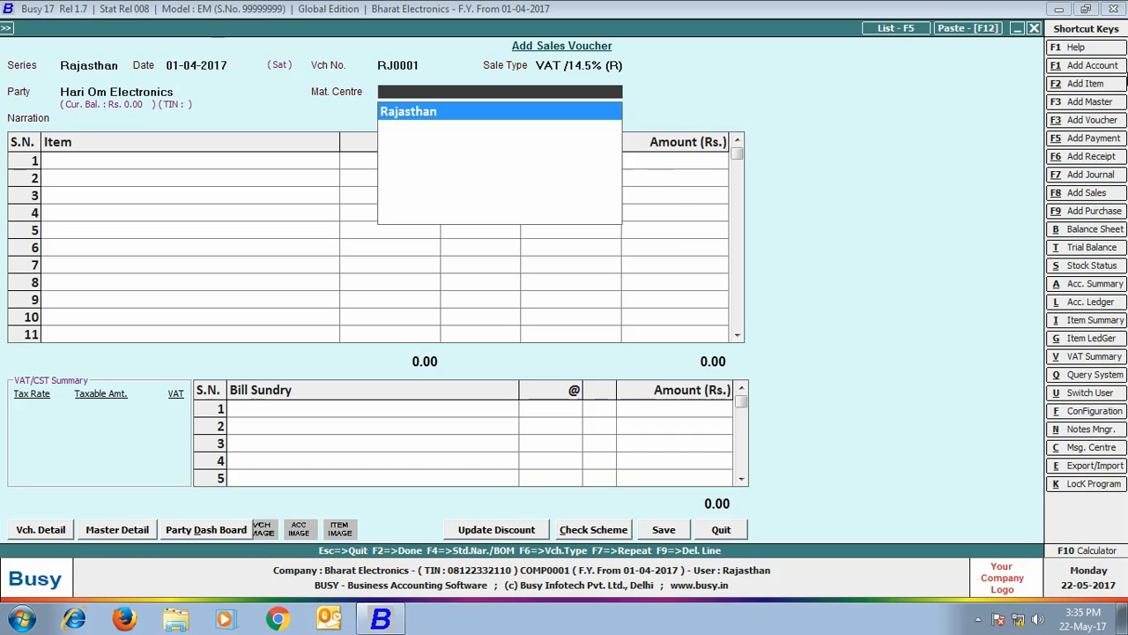
{"action": "key", "text": "Return"}
- Add 2 Sony Bravia 32" LED T.V. and apply the VAT/14.5% bill sundry
{"action": "type", "text": "so"}
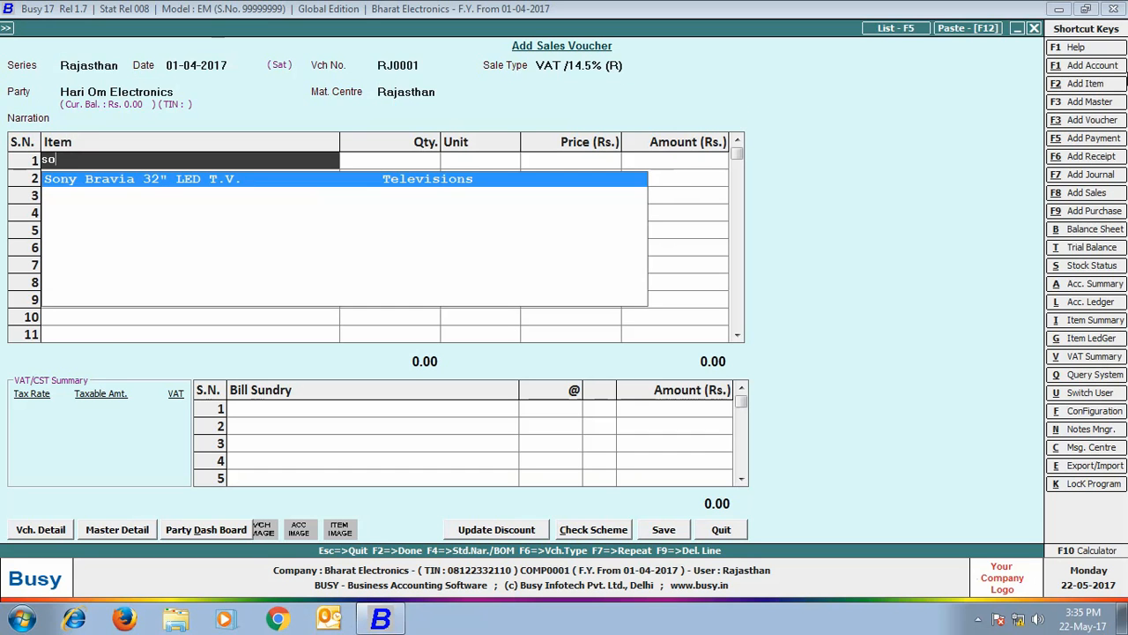
{"action": "key", "text": "Return"}
{"action": "type", "text": "2"}
{"action": "key", "text": "Return"}
{"action": "key", "text": "Return"}
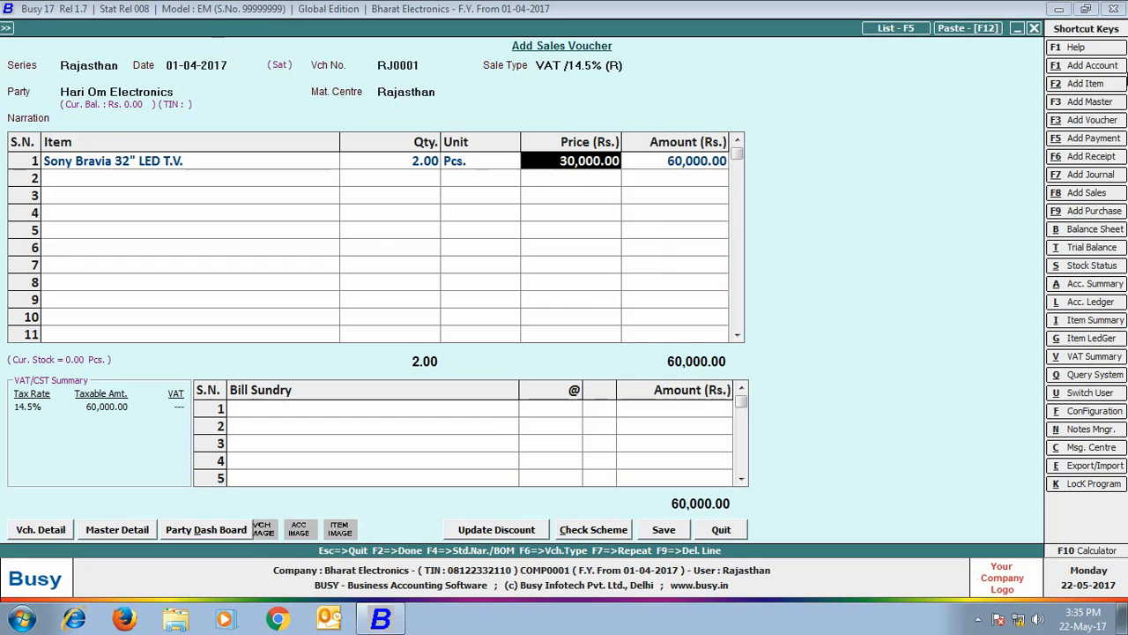
{"action": "key", "text": "Return"}
{"action": "key", "text": "Return"}
{"action": "key", "text": "Return"}
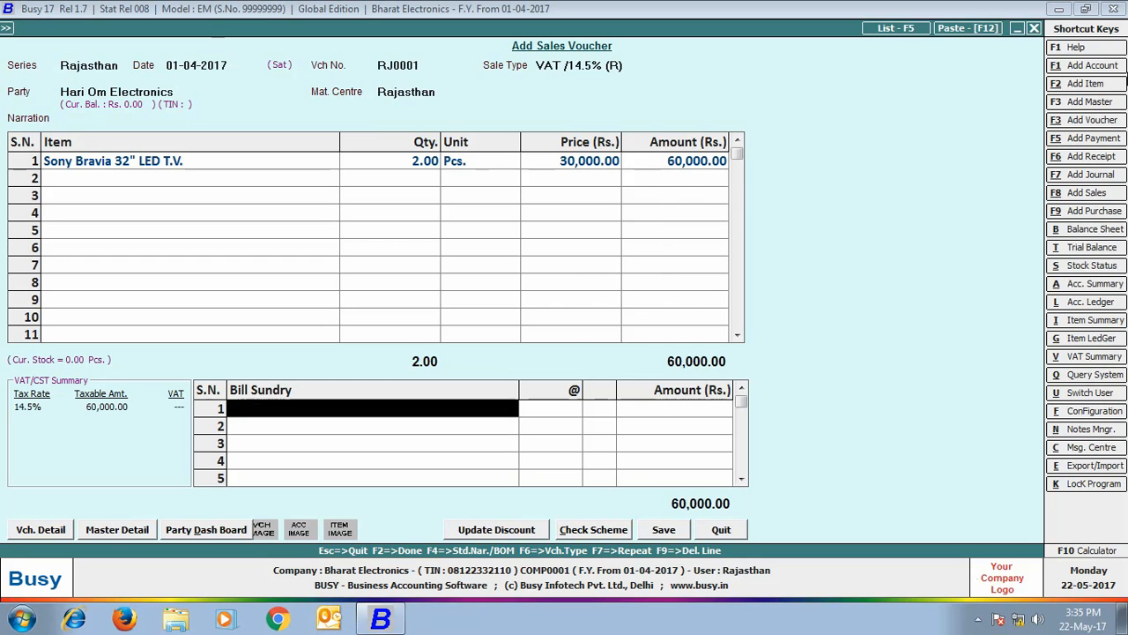
{"action": "type", "text": "vat"}
{"action": "key", "text": "Return"}
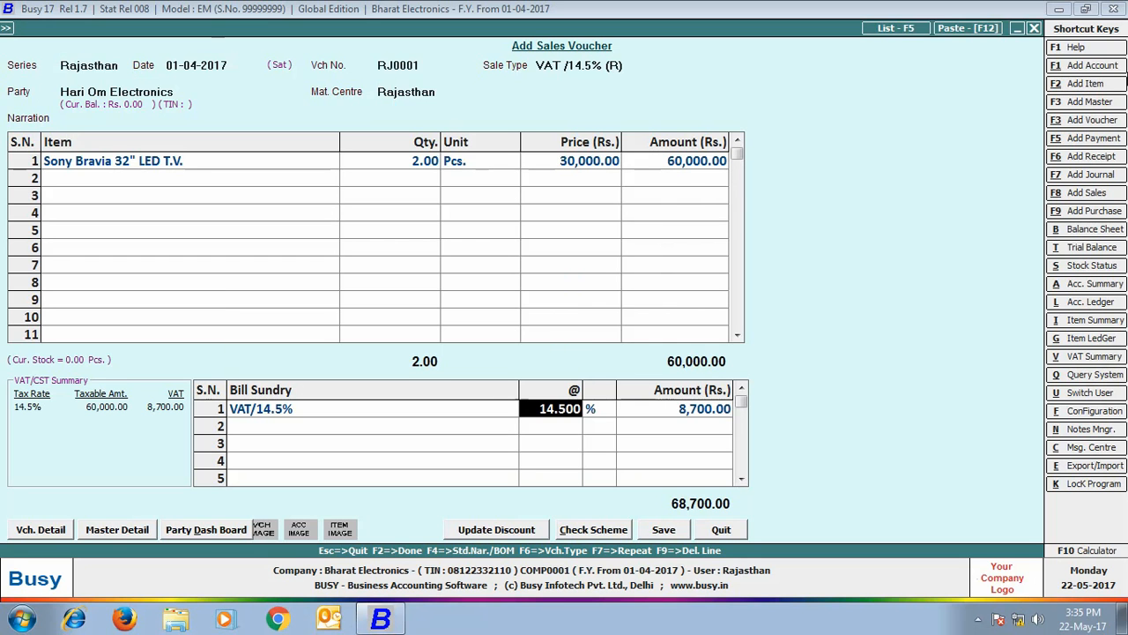
{"action": "key", "text": "Return"}
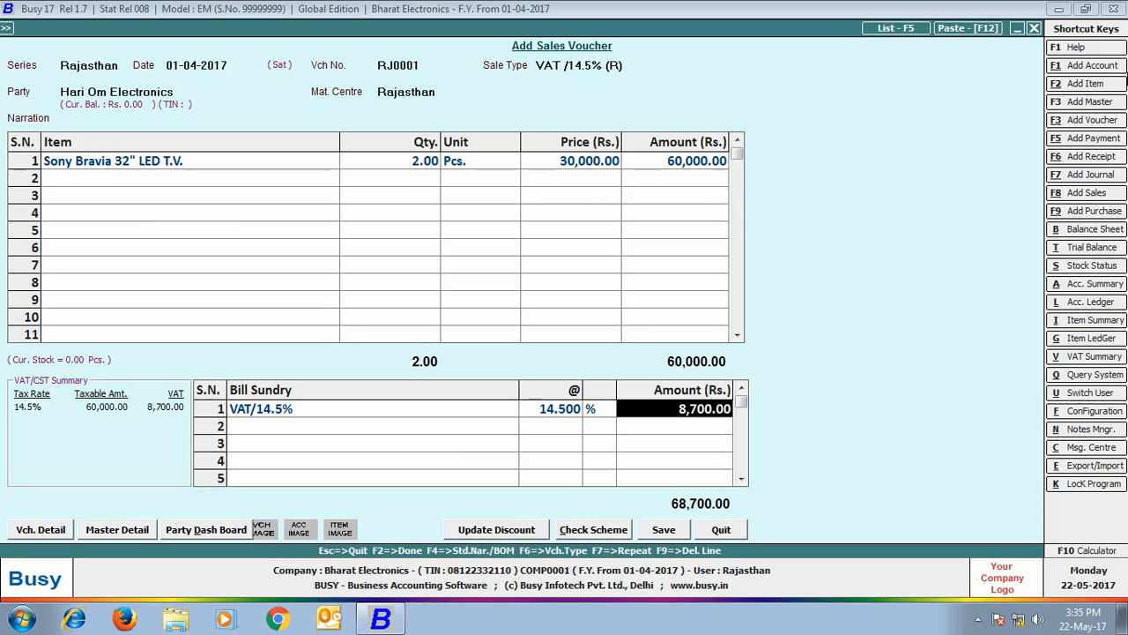
- Save the sales voucher without printing the invoice
{"action": "key", "text": "F2"}
{"action": "key", "text": "Return"}
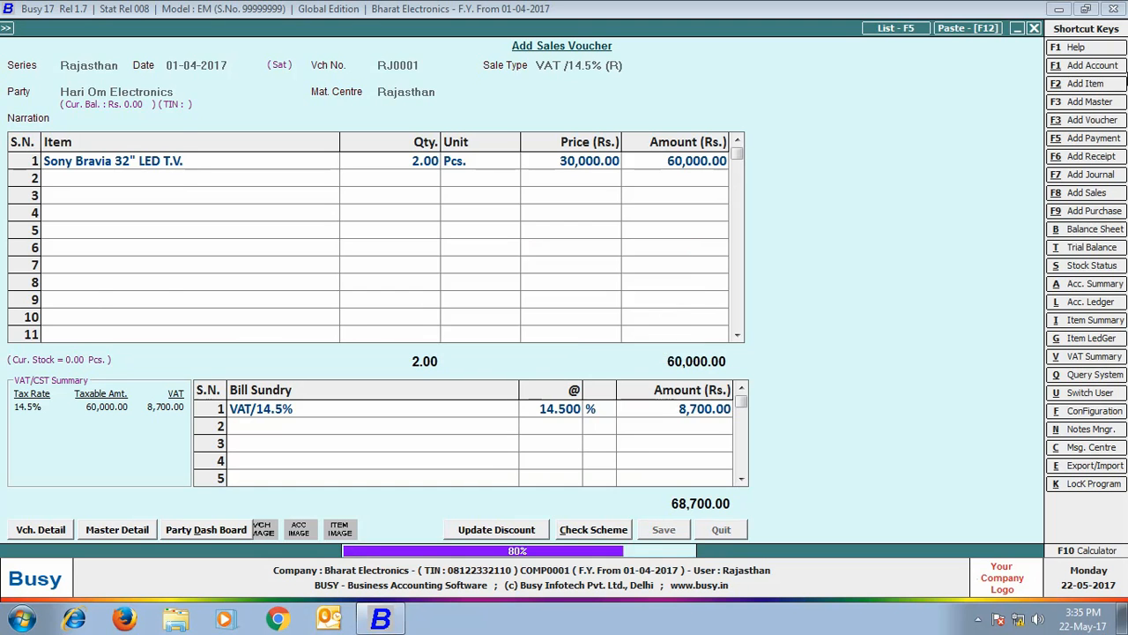
{"action": "left_click", "coordinate": [670, 346]}
{"action": "key", "text": "Escape"}
- View the balances-only alphabetical closing trial balance for all accounts, then close it
{"action": "left_click", "coordinate": [252, 28]}
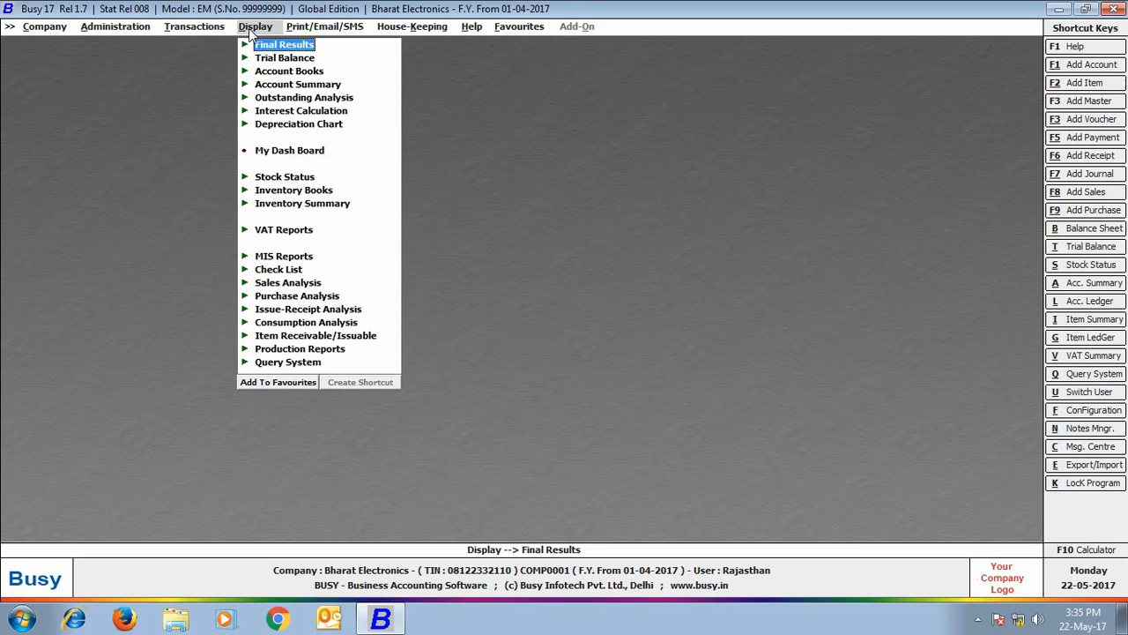
{"action": "left_click", "coordinate": [279, 58]}
{"action": "left_click", "coordinate": [303, 72]}
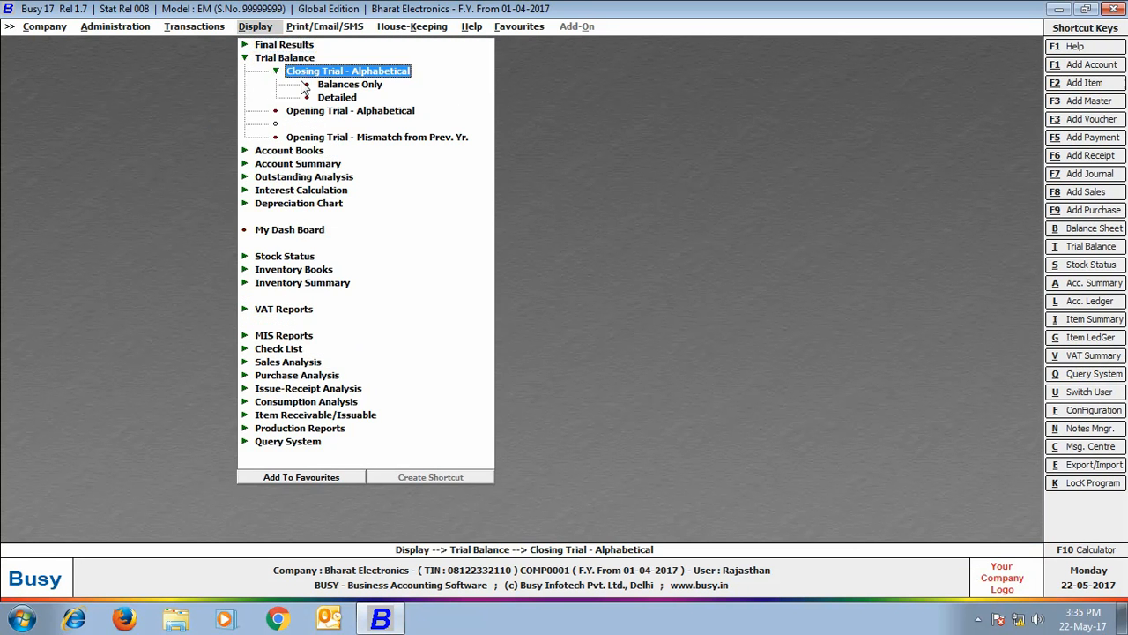
{"action": "left_click", "coordinate": [319, 85]}
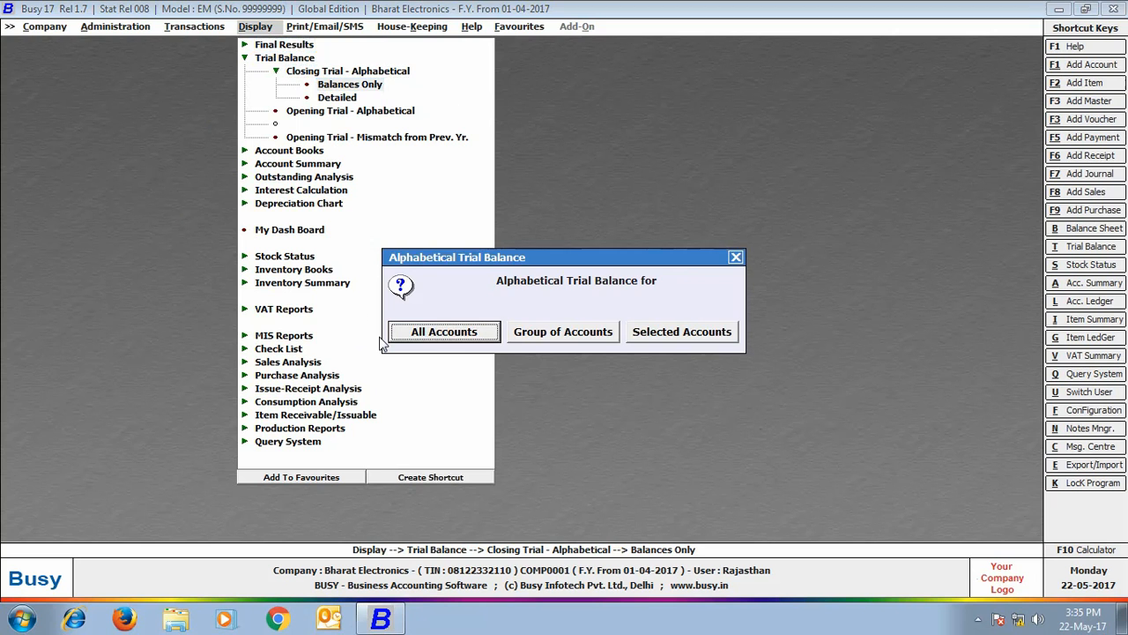
{"action": "left_click", "coordinate": [415, 333]}
{"action": "left_click", "coordinate": [145, 186]}
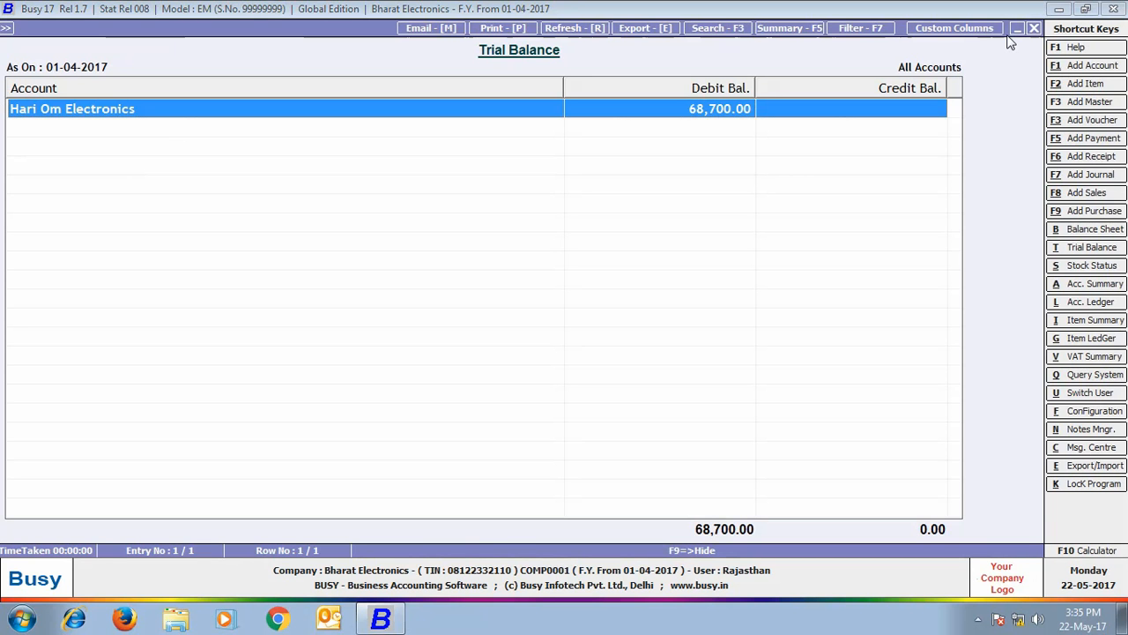
{"action": "left_click", "coordinate": [1033, 28]}
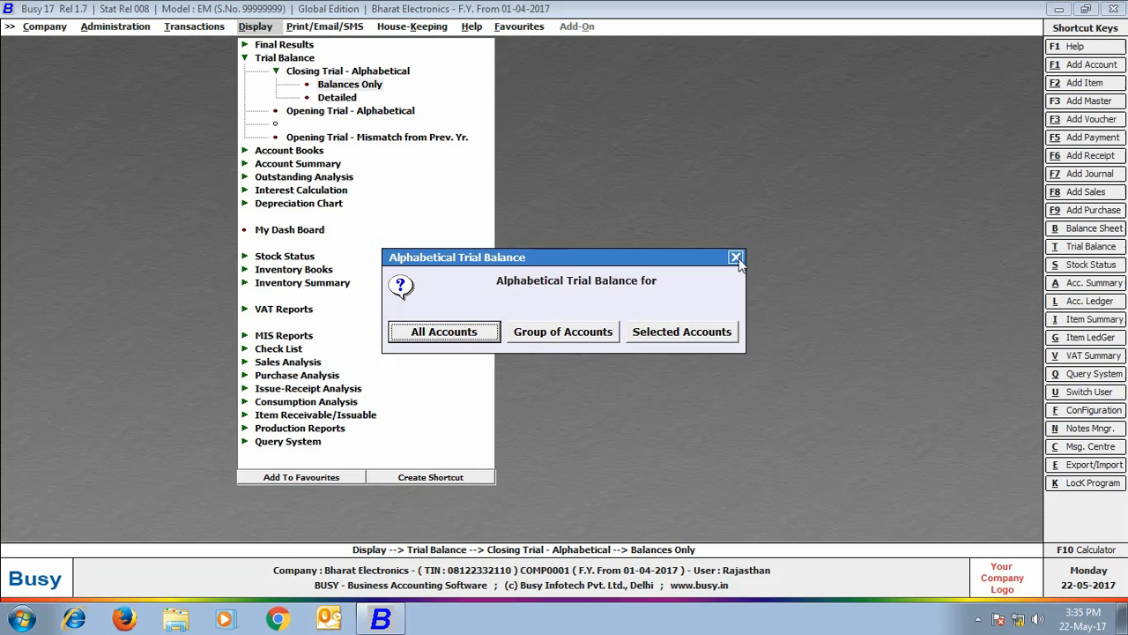
{"action": "left_click", "coordinate": [736, 257]}
- View the Amount Receivable report for all accounts, then close it
{"action": "left_click", "coordinate": [305, 177]}
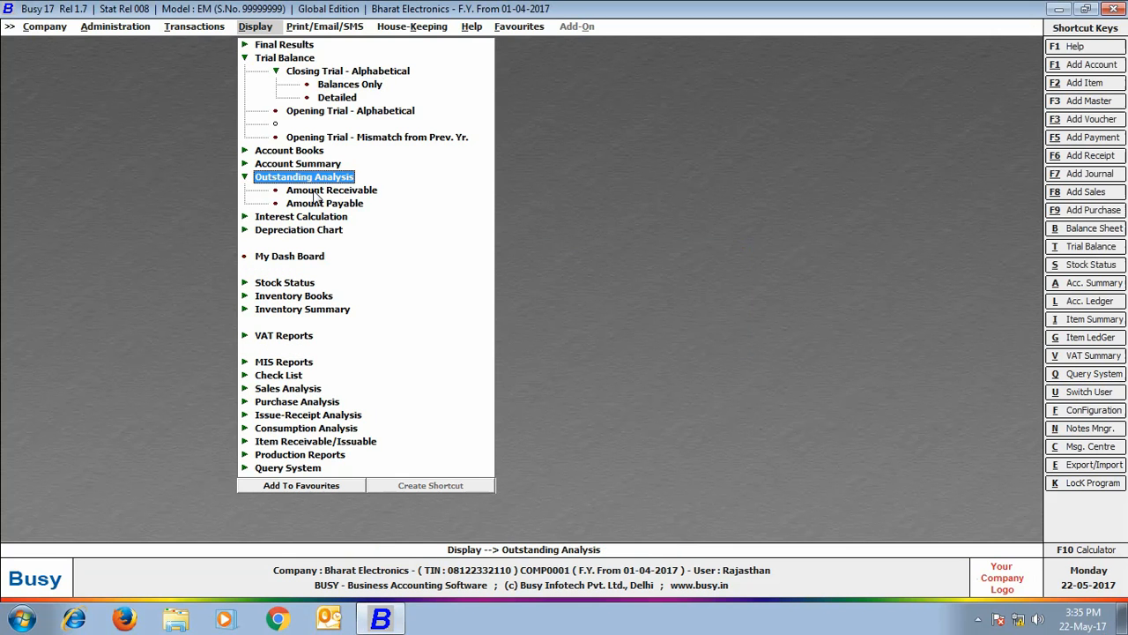
{"action": "left_click", "coordinate": [315, 194]}
{"action": "left_click", "coordinate": [447, 335]}
{"action": "left_click", "coordinate": [149, 186]}
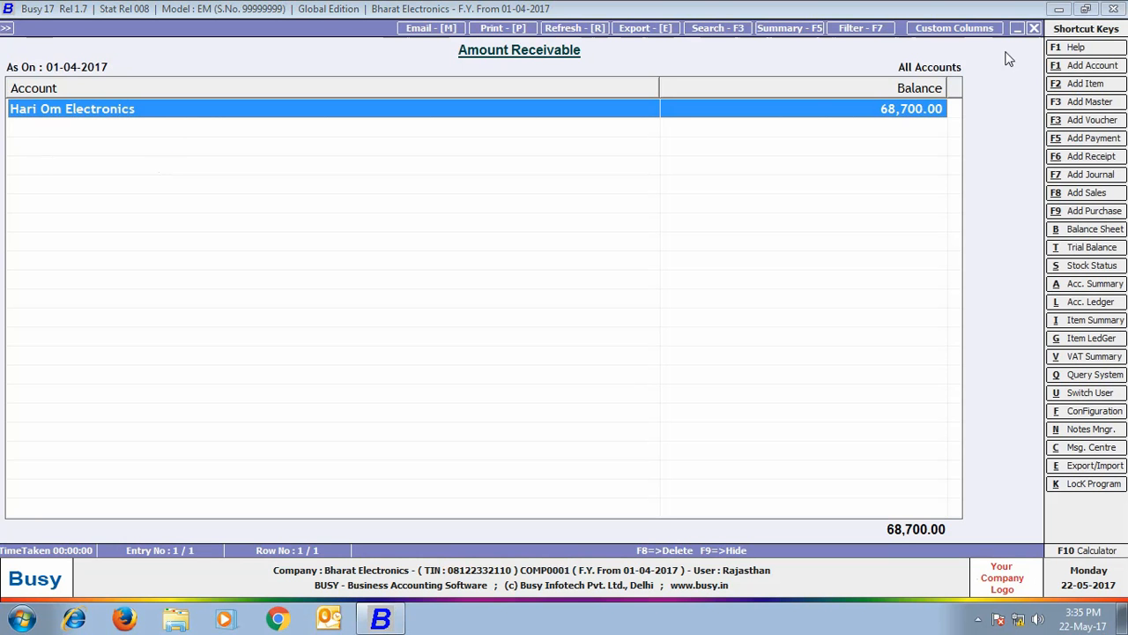
{"action": "left_click", "coordinate": [1034, 28]}
{"action": "left_click", "coordinate": [1034, 30]}
- Close the company and reopen Bharat Electronics logged in as Admin
{"action": "left_click", "coordinate": [735, 259]}
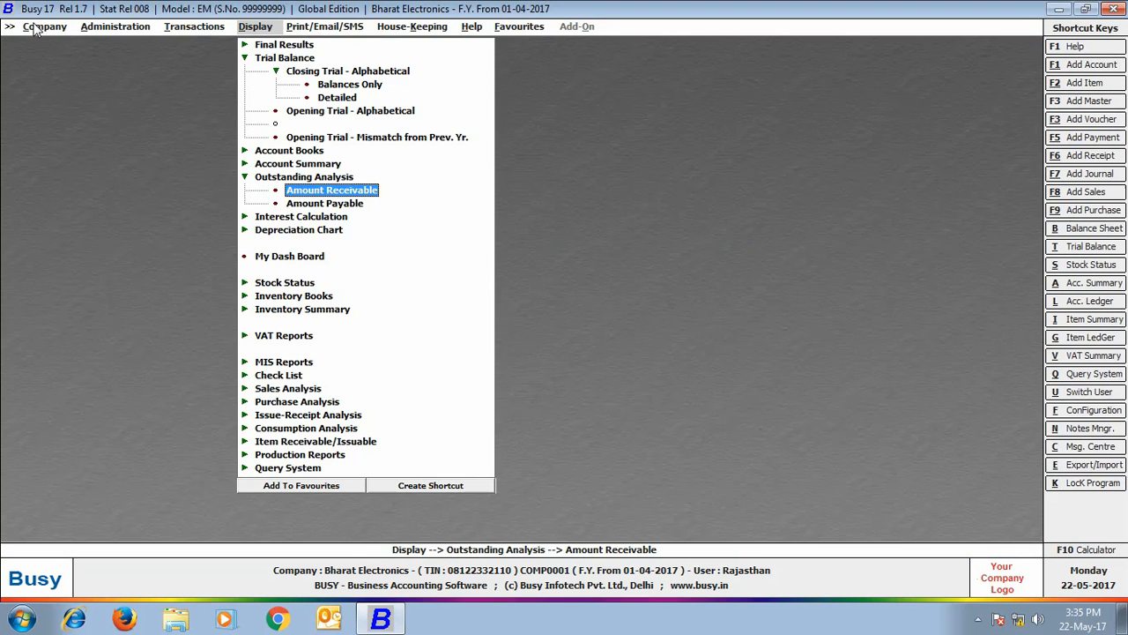
{"action": "left_click", "coordinate": [38, 30]}
{"action": "left_click", "coordinate": [60, 45]}
{"action": "left_click", "coordinate": [64, 44]}
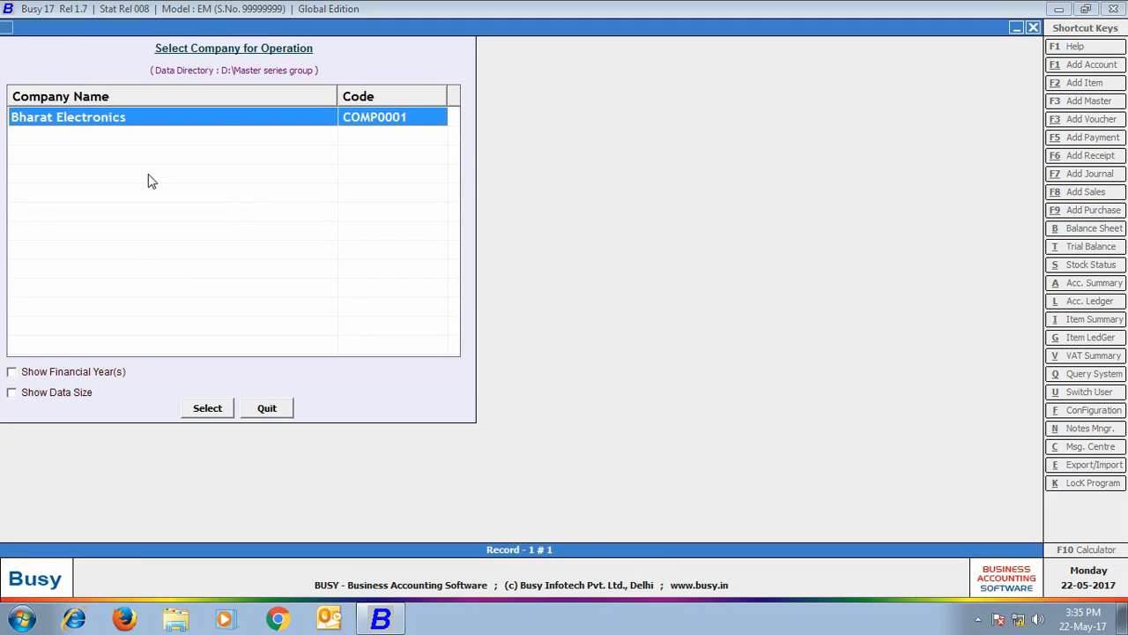
{"action": "left_click", "coordinate": [206, 407]}
{"action": "type", "text": "Admin"}
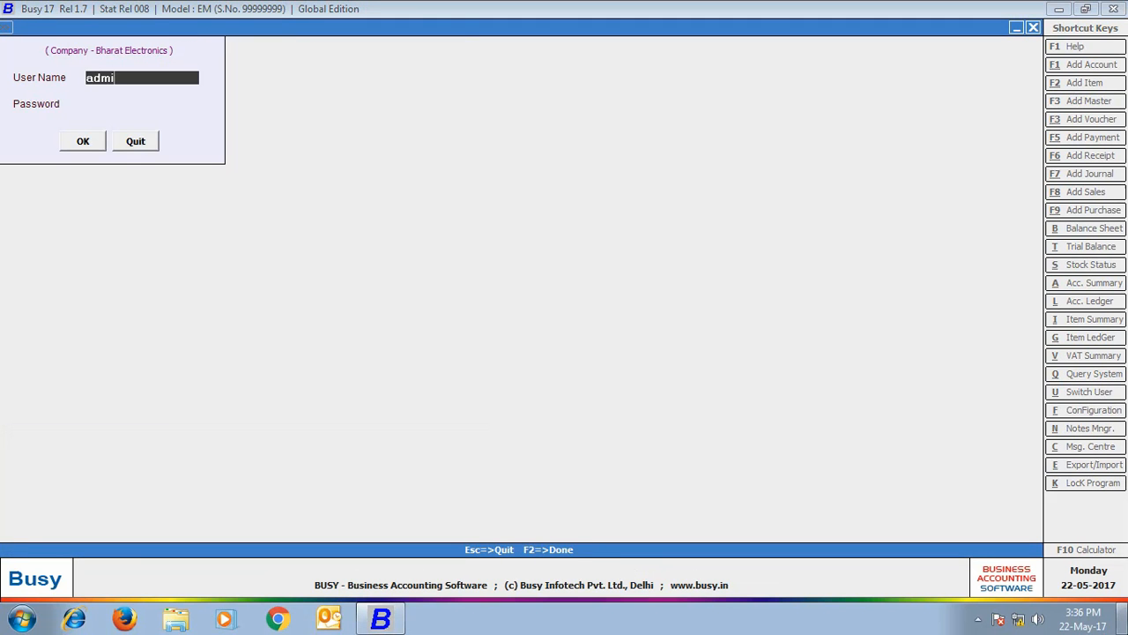
{"action": "key", "text": "Return"}
{"action": "type", "text": "*****"}
{"action": "key", "text": "Return"}
{"action": "key", "text": "Return"}
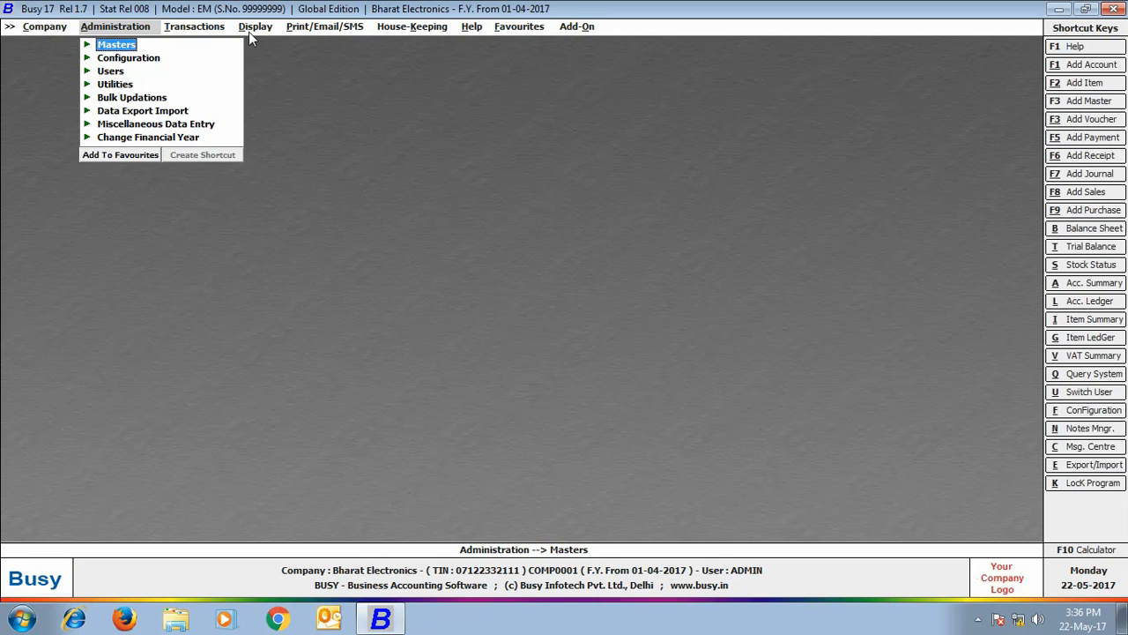
- Show the balances-only alphabetical trial balance for all accounts and all branches
{"action": "left_click", "coordinate": [255, 29]}
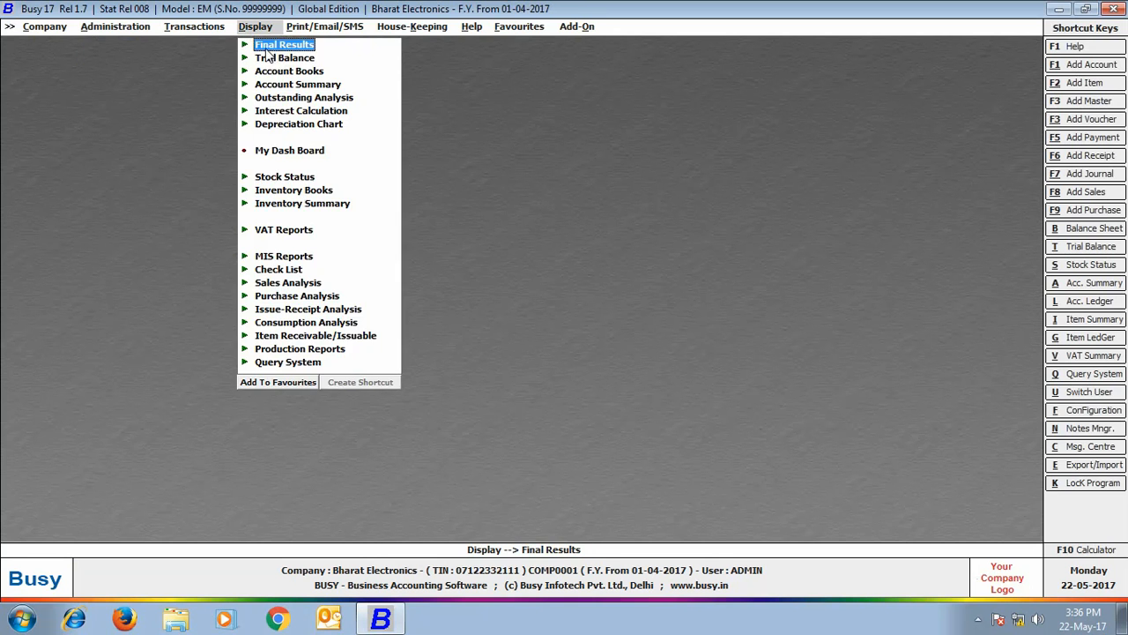
{"action": "left_click", "coordinate": [275, 58]}
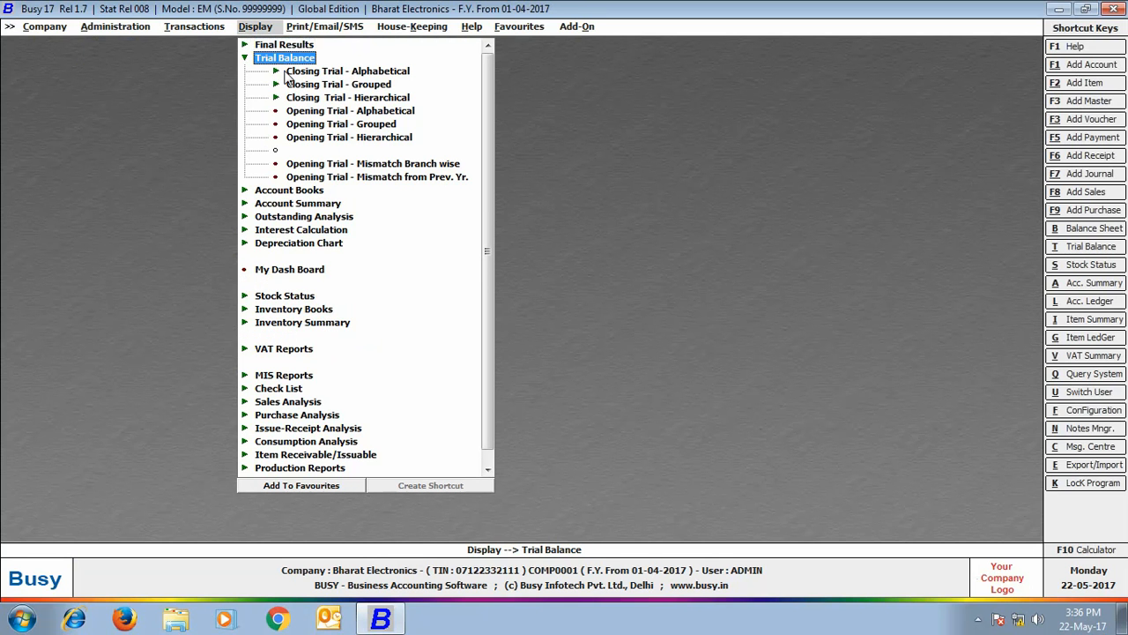
{"action": "left_click", "coordinate": [287, 72]}
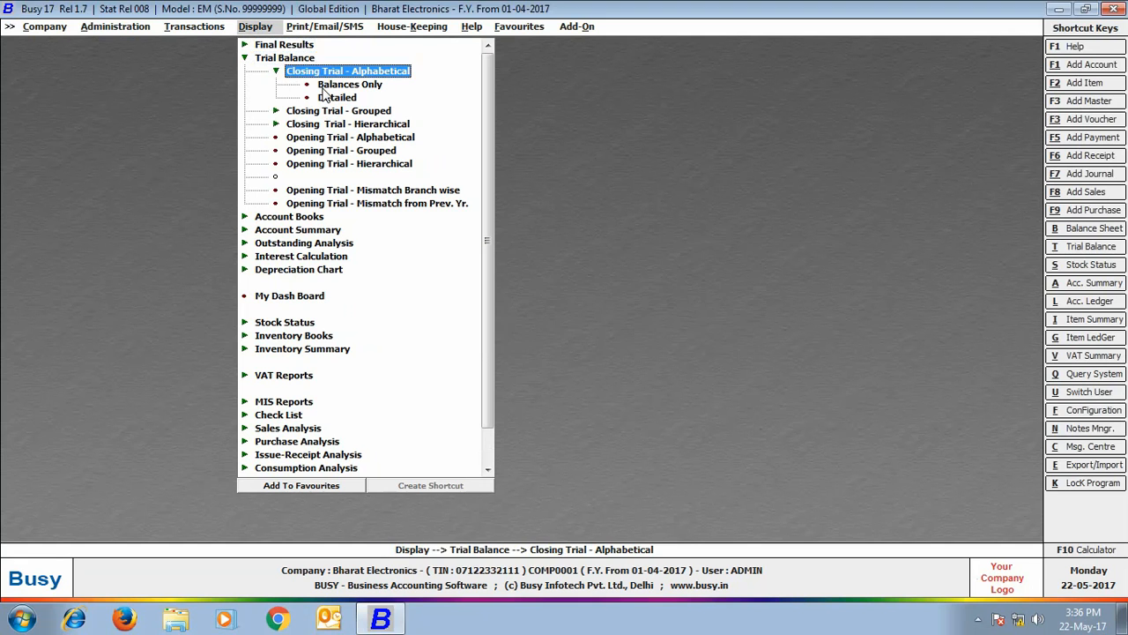
{"action": "left_click", "coordinate": [324, 86]}
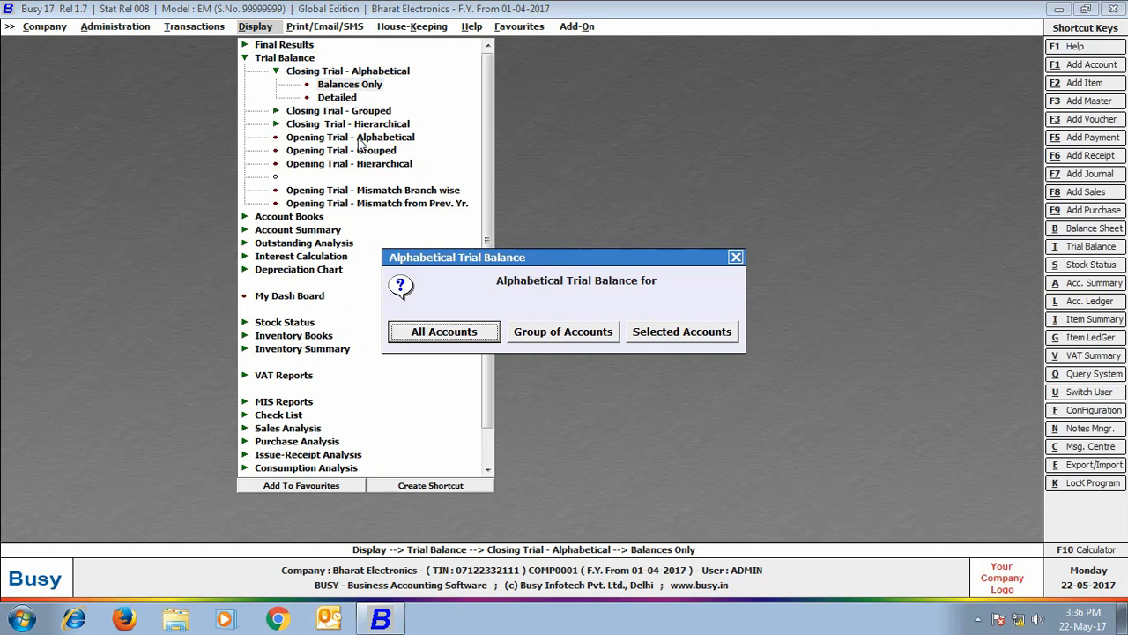
{"action": "left_click", "coordinate": [434, 331]}
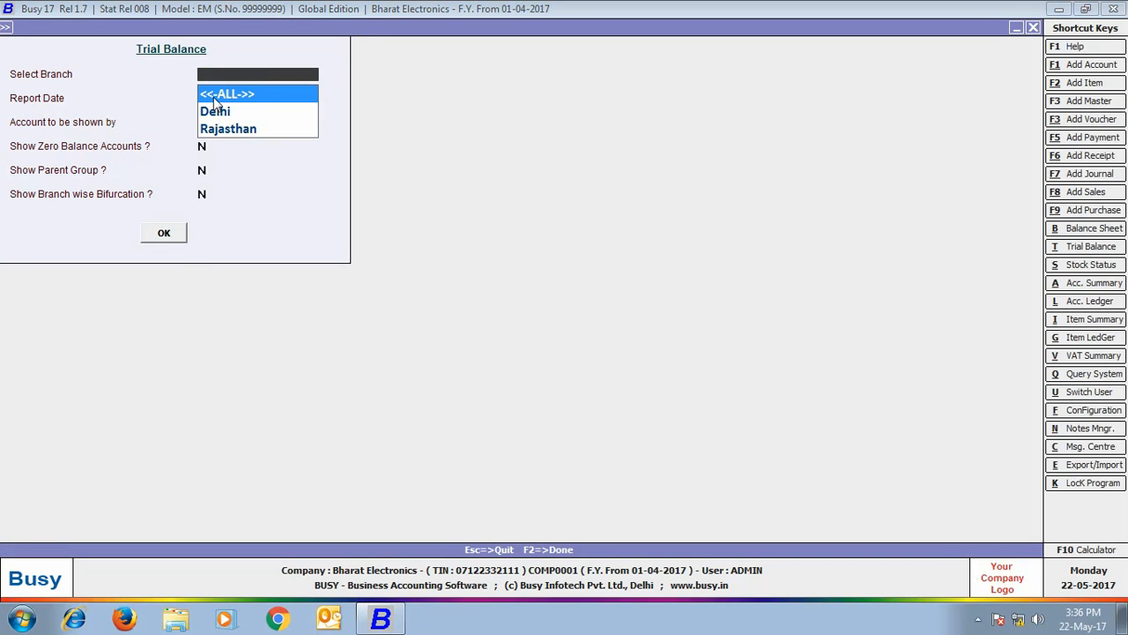
{"action": "key", "text": "Return"}
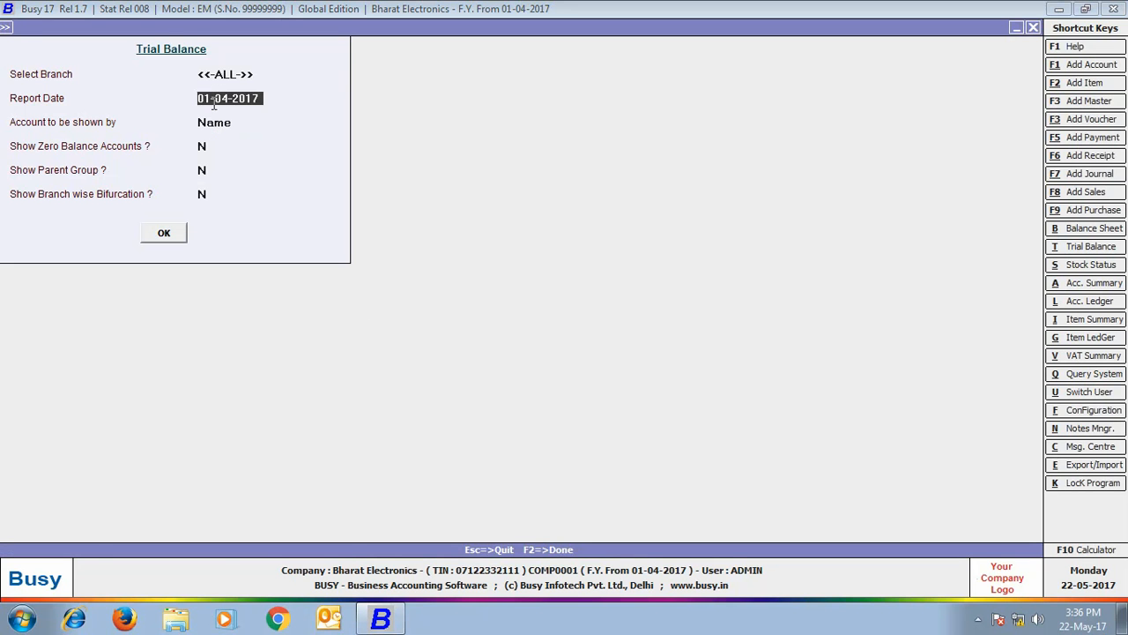
{"action": "key", "text": "Return"}
{"action": "key", "text": "Return"}
{"action": "key", "text": "Return"}
{"action": "key", "text": "Return"}
{"action": "key", "text": "Return"}
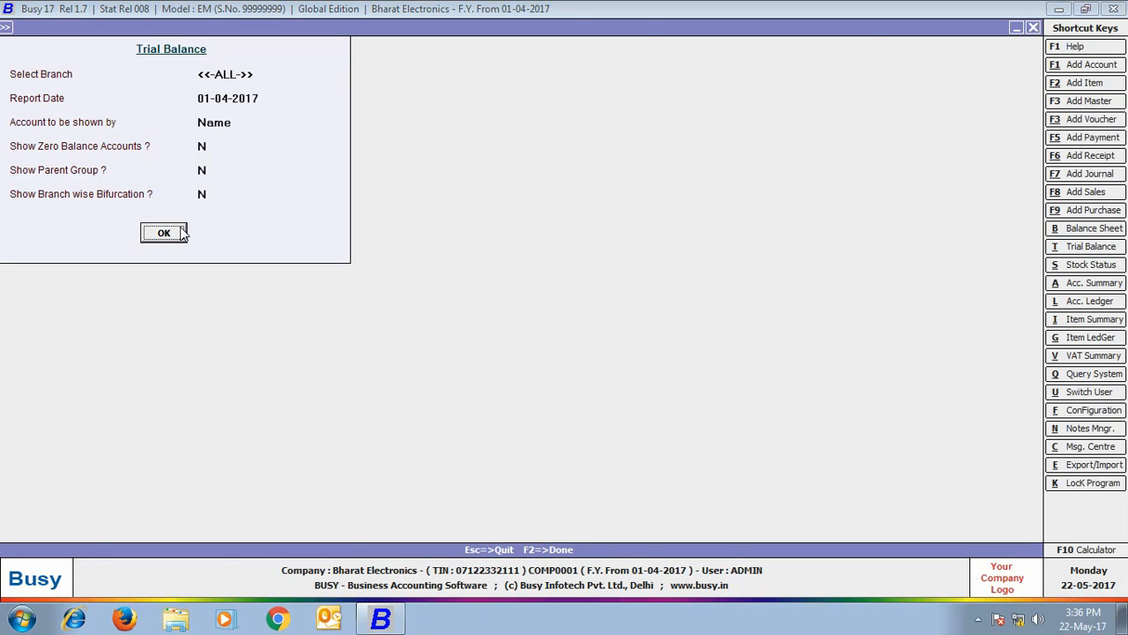
{"action": "left_click", "coordinate": [164, 233]}
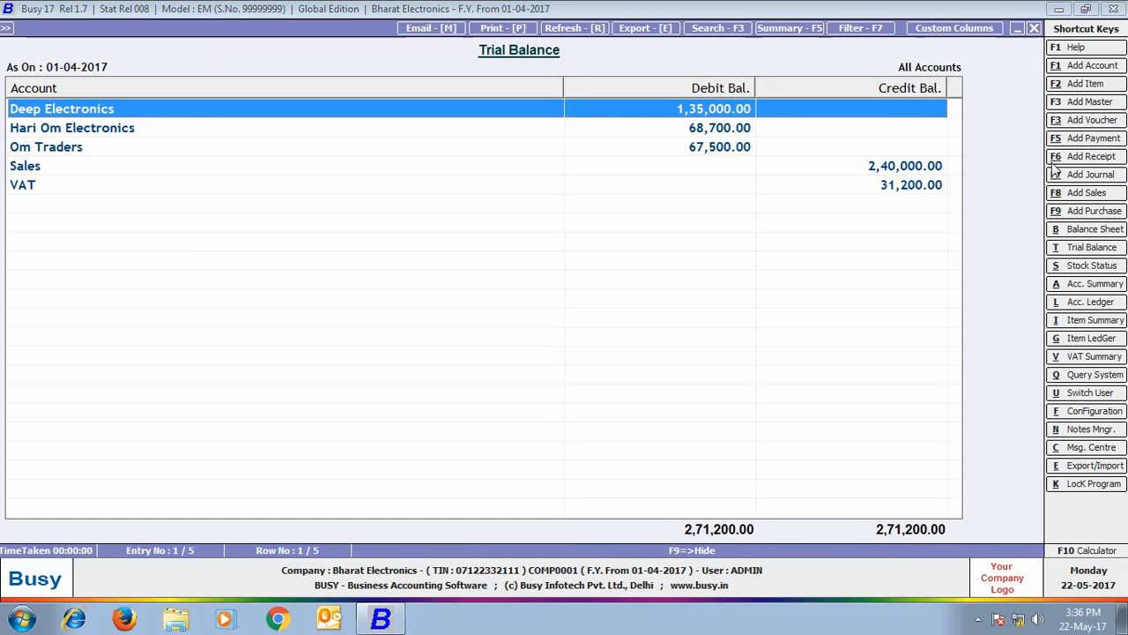
- Regenerate the trial balance filtered to the Delhi branch, then Rajasthan, and close it
{"action": "left_click", "coordinate": [1033, 27]}
{"action": "left_click", "coordinate": [228, 109]}
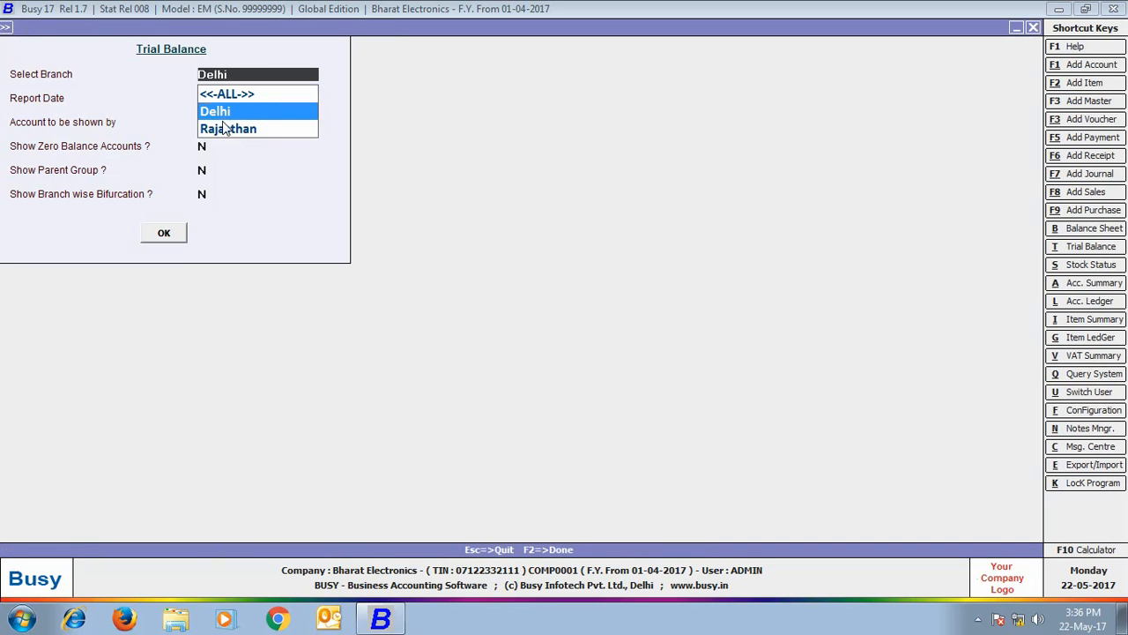
{"action": "key", "text": "Return"}
{"action": "key", "text": "Return"}
{"action": "key", "text": "Return"}
{"action": "key", "text": "Return"}
{"action": "key", "text": "Return"}
{"action": "key", "text": "Return"}
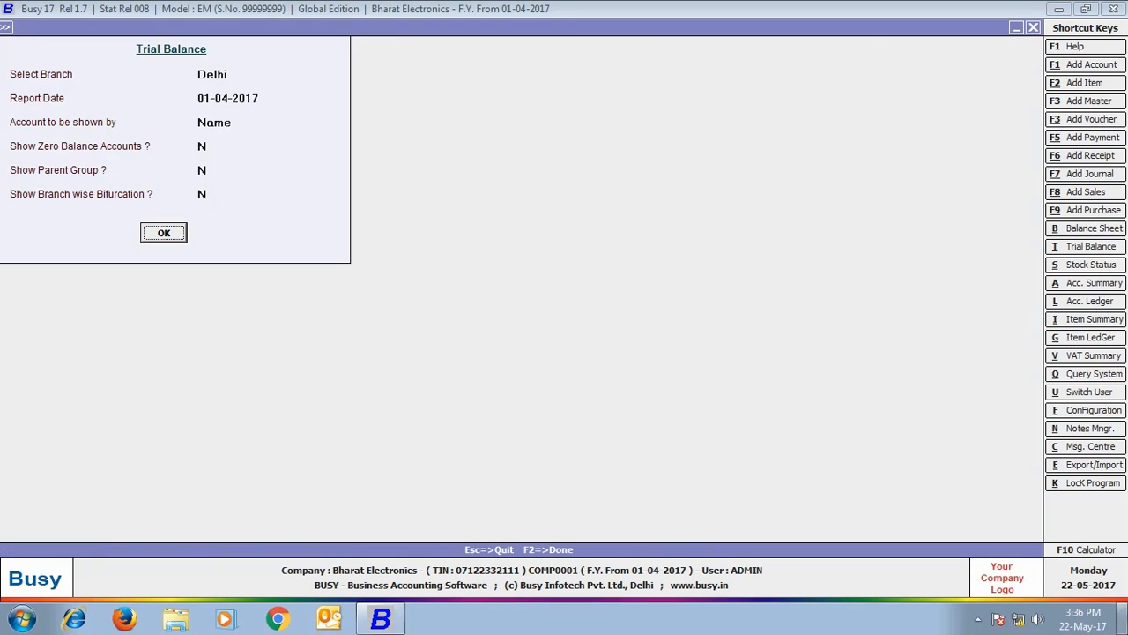
{"action": "key", "text": "Return"}
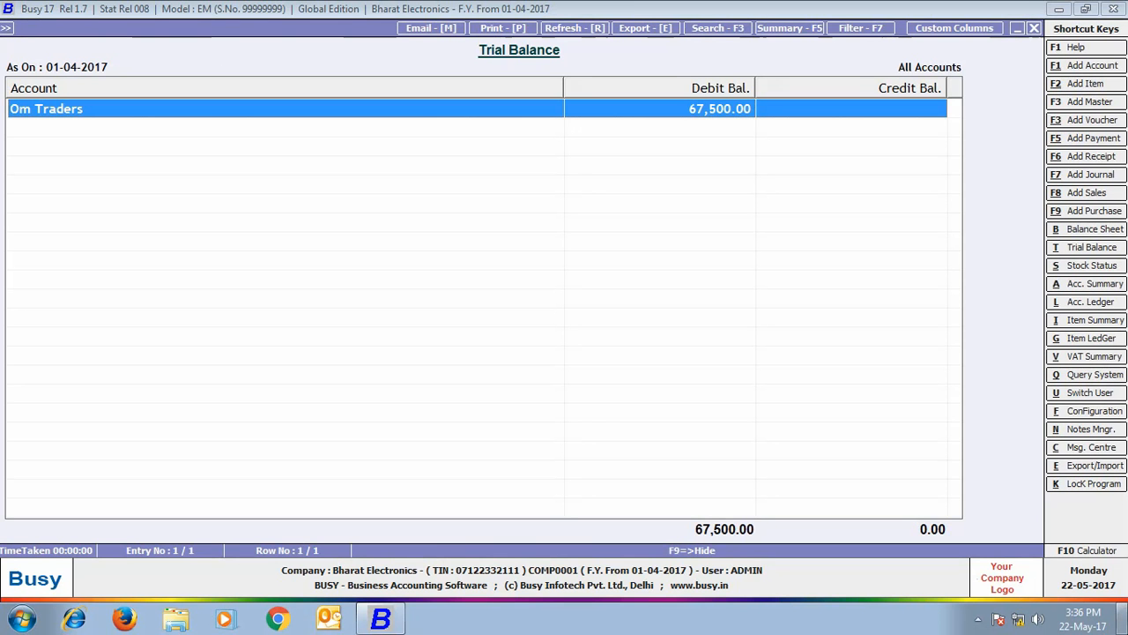
{"action": "key", "text": "Escape"}
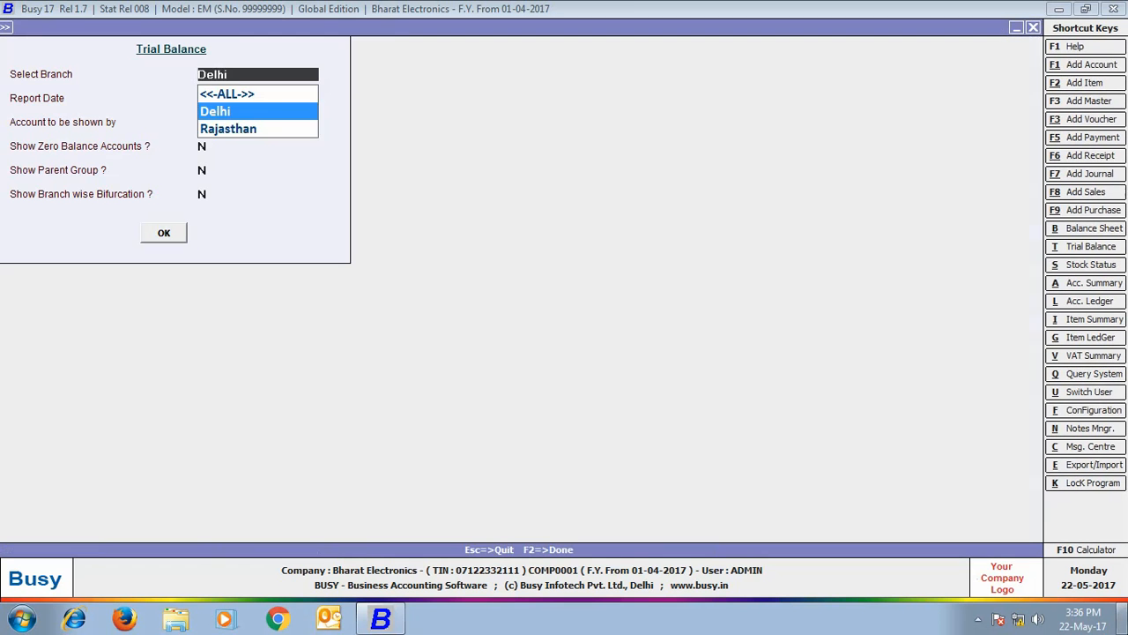
{"action": "key", "text": "Down"}
{"action": "key", "text": "Return"}
{"action": "key", "text": "Return"}
{"action": "key", "text": "Return"}
{"action": "key", "text": "Return"}
{"action": "key", "text": "Return"}
{"action": "key", "text": "Return"}
{"action": "key", "text": "Return"}
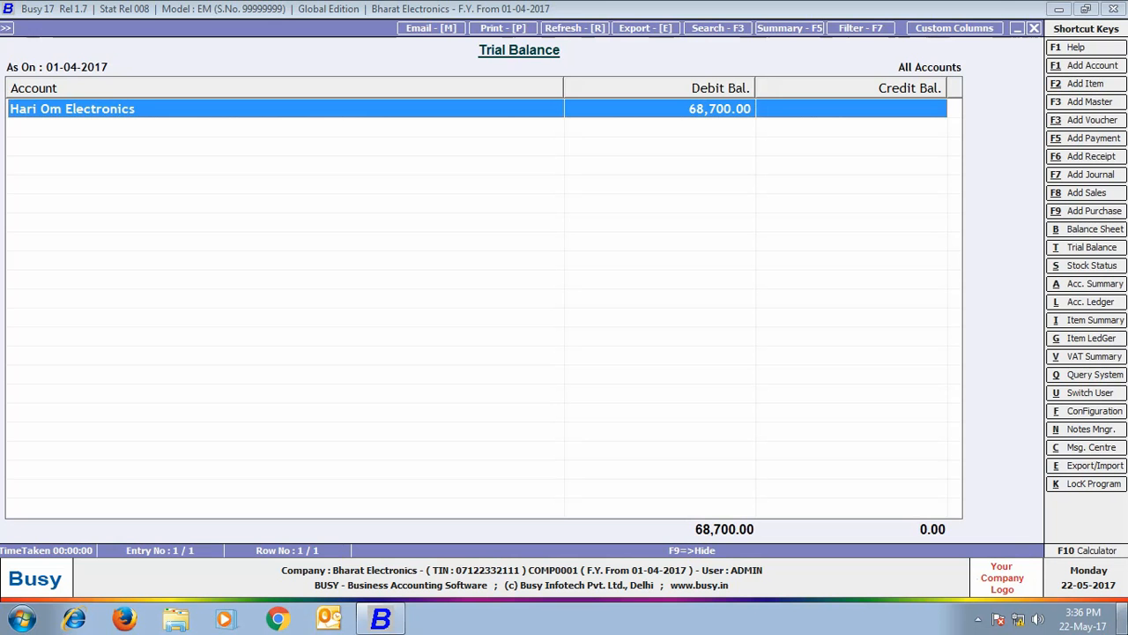
{"action": "key", "text": "Escape"}
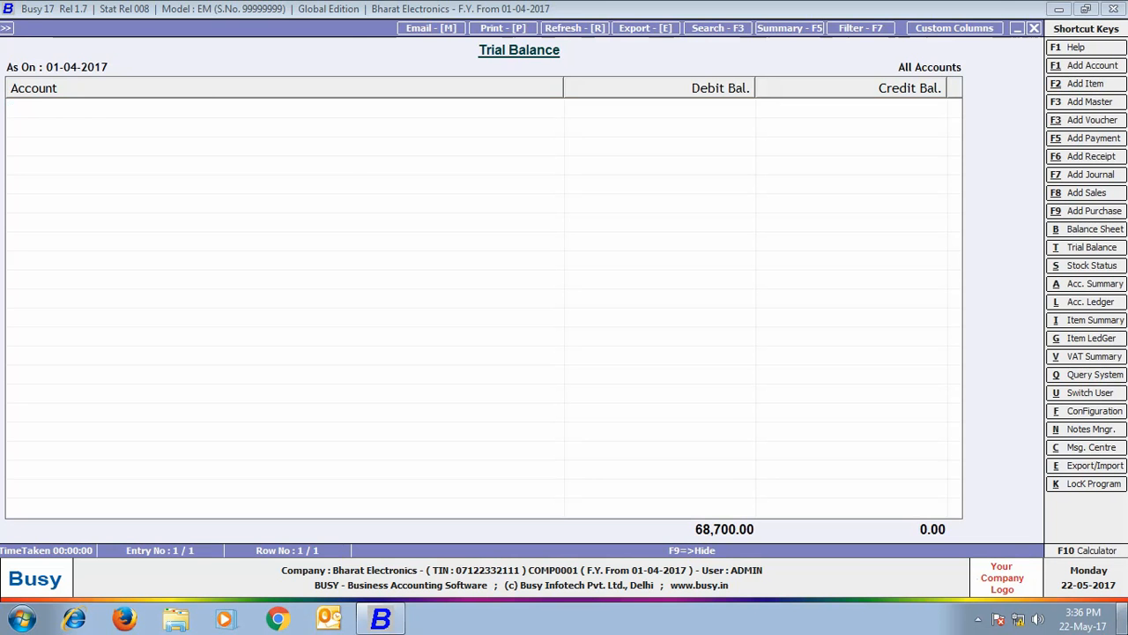
{"action": "key", "text": "Escape"}
- Show the Amount Receivable report for all accounts
{"action": "left_click", "coordinate": [317, 220]}
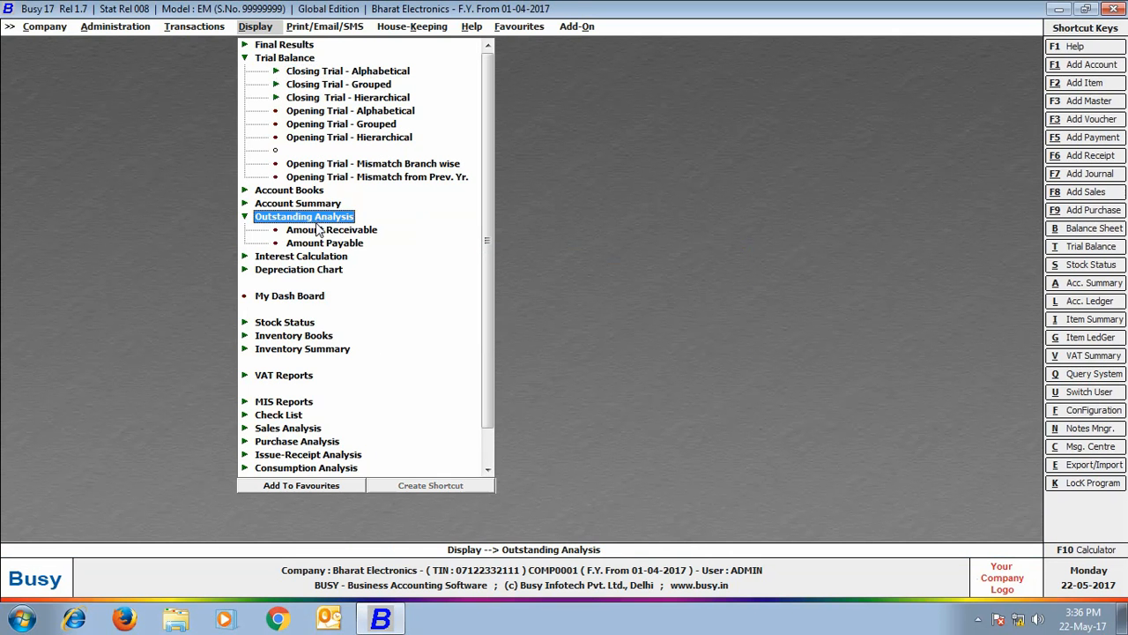
{"action": "left_click", "coordinate": [319, 229]}
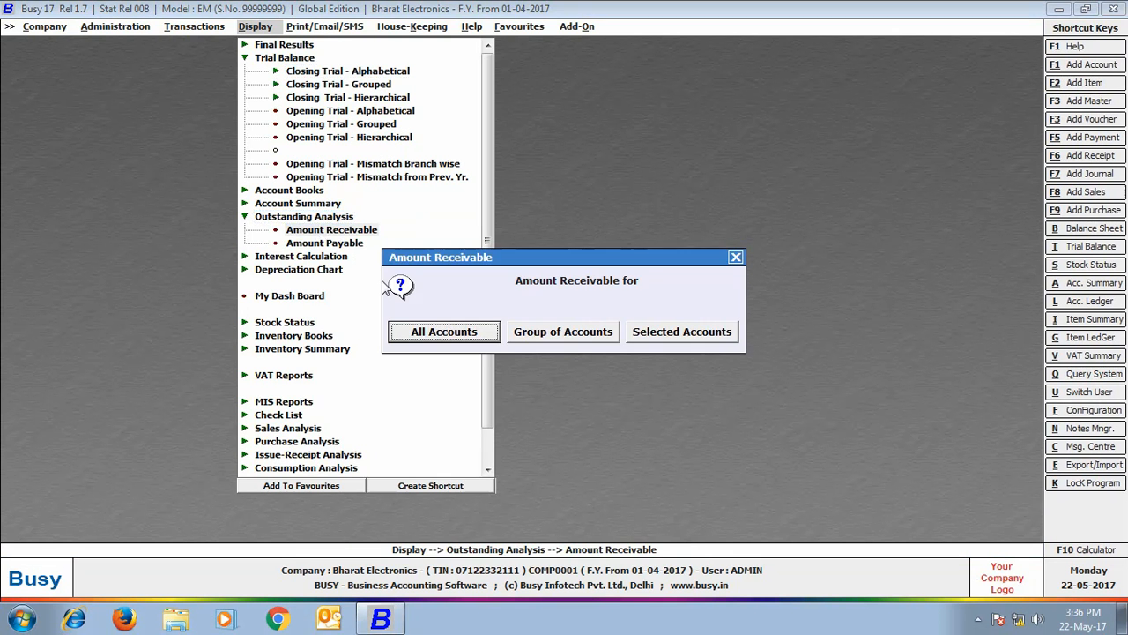
{"action": "left_click", "coordinate": [431, 331]}
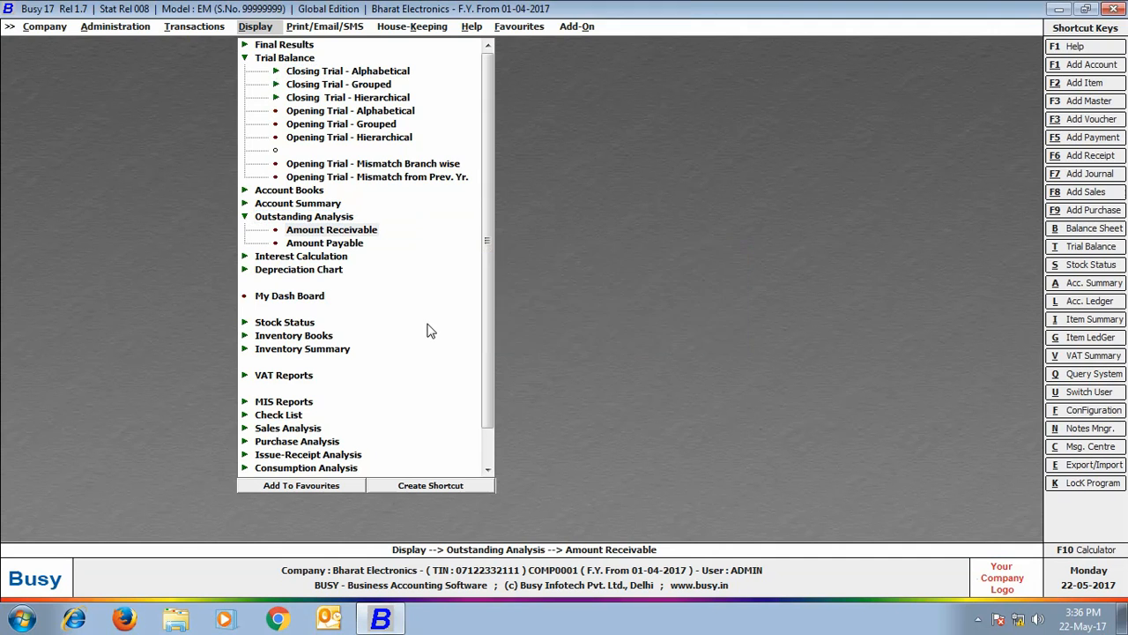
{"action": "key", "text": "Return"}
{"action": "key", "text": "Return"}
{"action": "key", "text": "Return"}
{"action": "key", "text": "Return"}
{"action": "key", "text": "Return"}
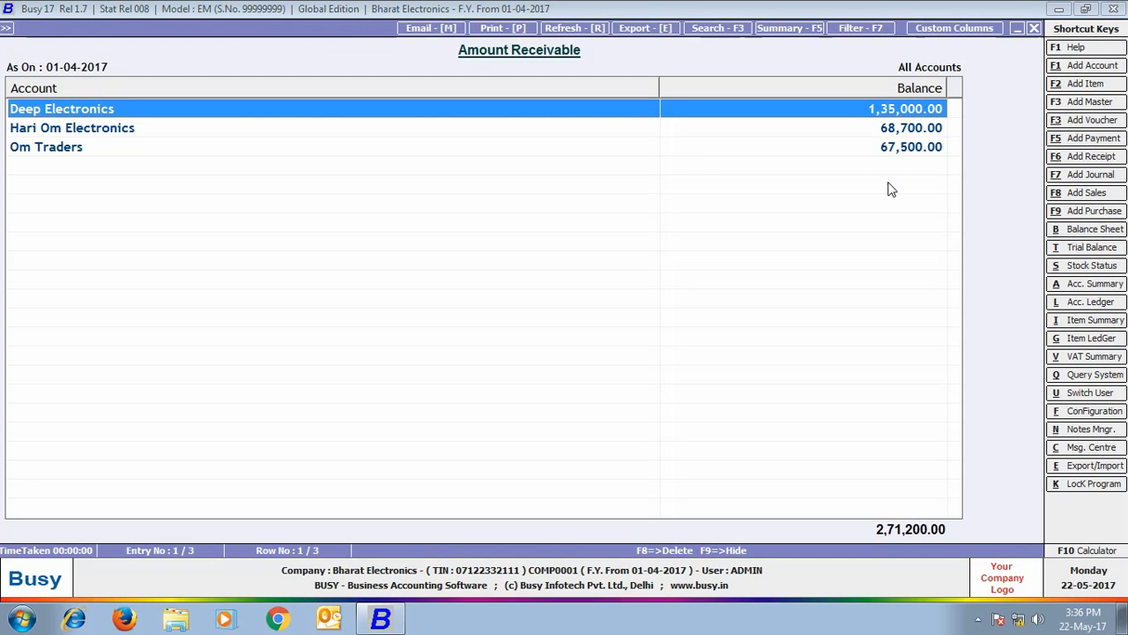
- Regenerate receivables for the Delhi branch, then Rajasthan, and close all reports
{"action": "left_click", "coordinate": [1032, 29]}
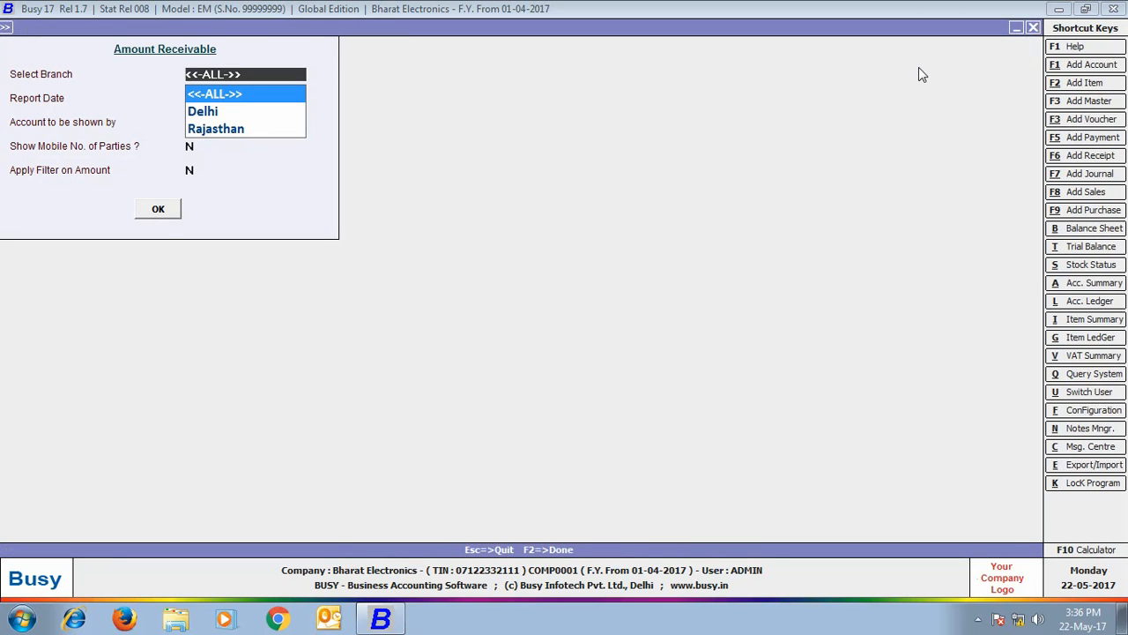
{"action": "left_click", "coordinate": [211, 113]}
{"action": "left_click", "coordinate": [164, 212]}
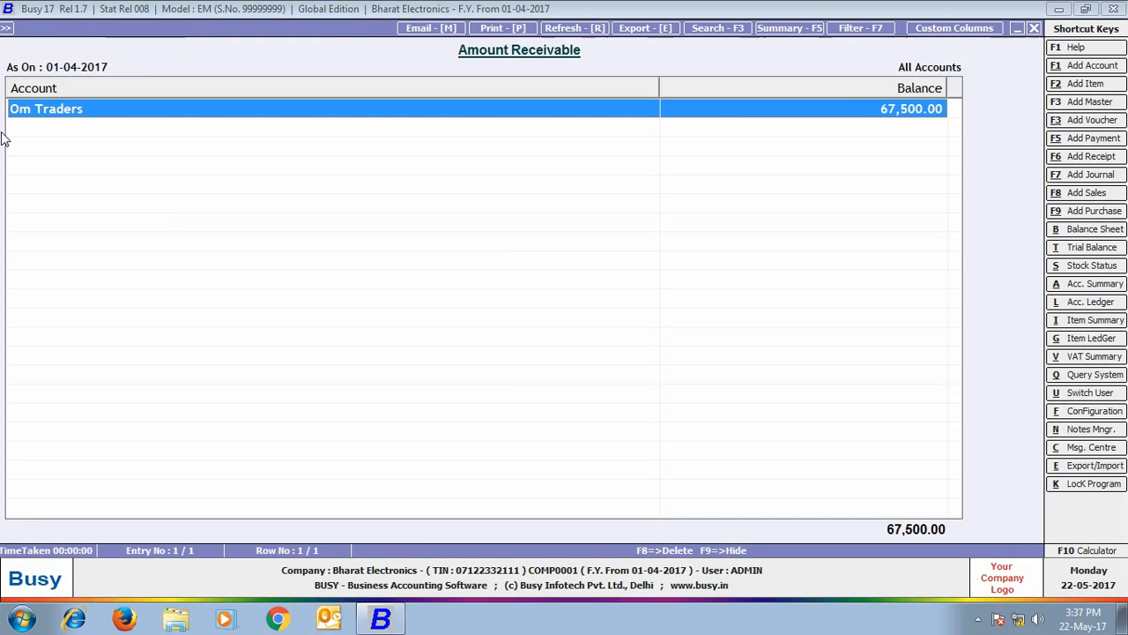
{"action": "left_click", "coordinate": [1033, 29]}
{"action": "left_click", "coordinate": [231, 128]}
{"action": "left_click", "coordinate": [156, 210]}
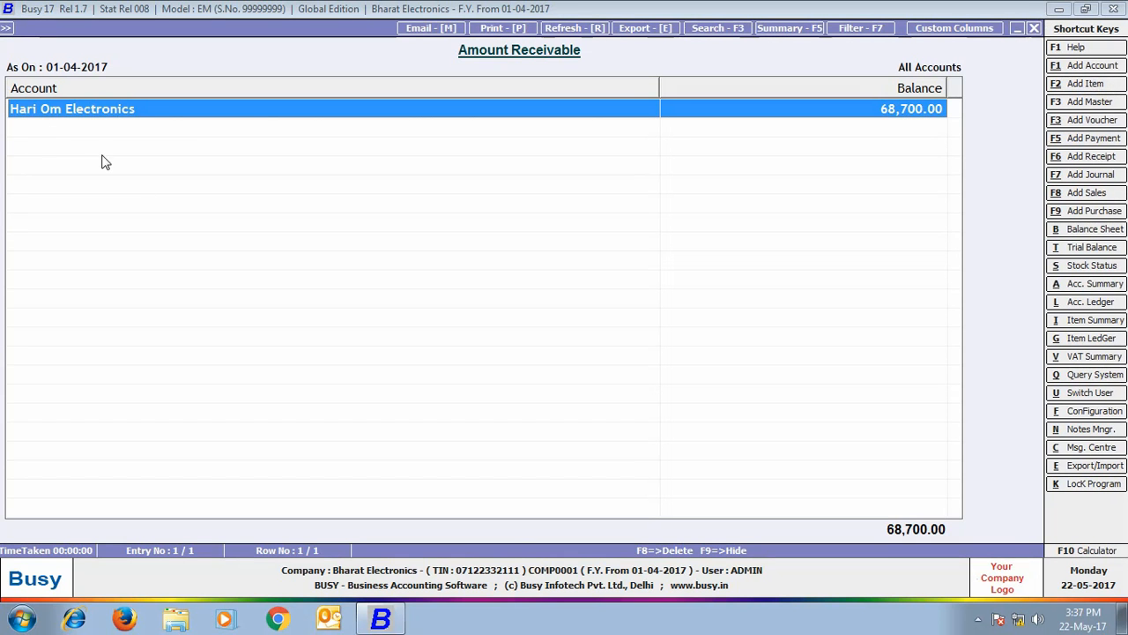
{"action": "left_click", "coordinate": [1033, 29]}
{"action": "key", "text": "Escape"}
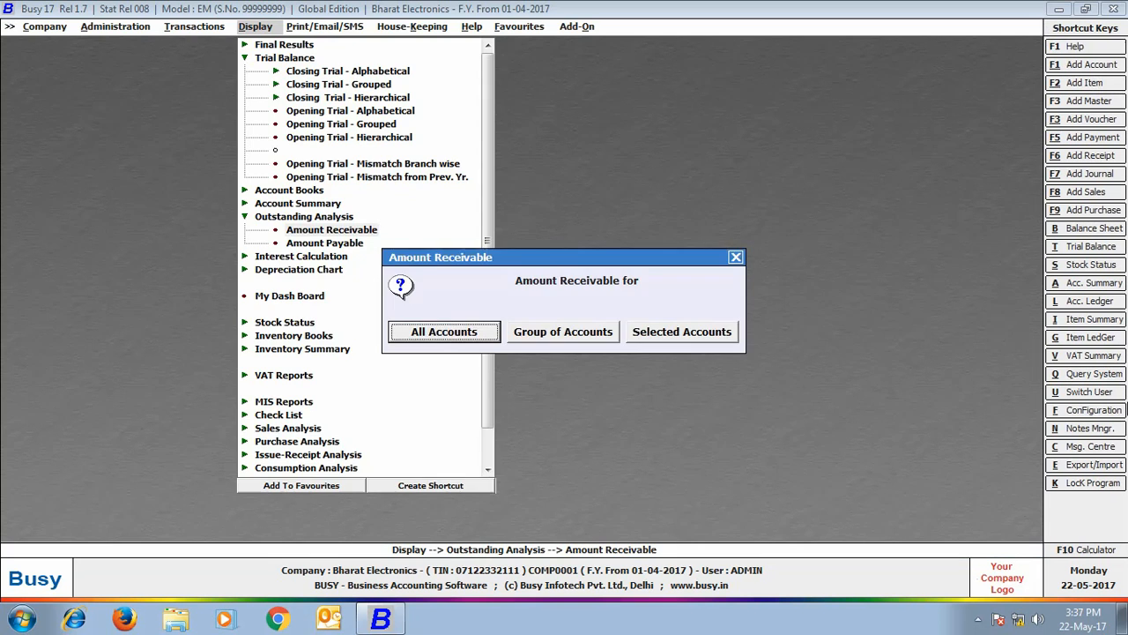
{"action": "key", "text": "Escape"}
{"action": "key", "text": "Escape"}
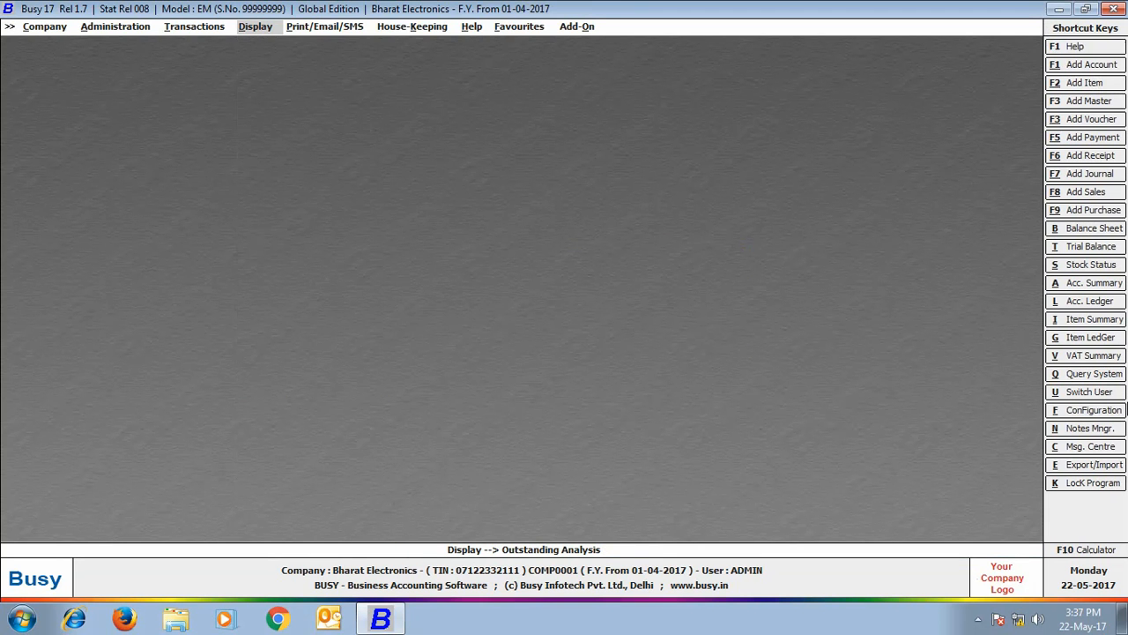